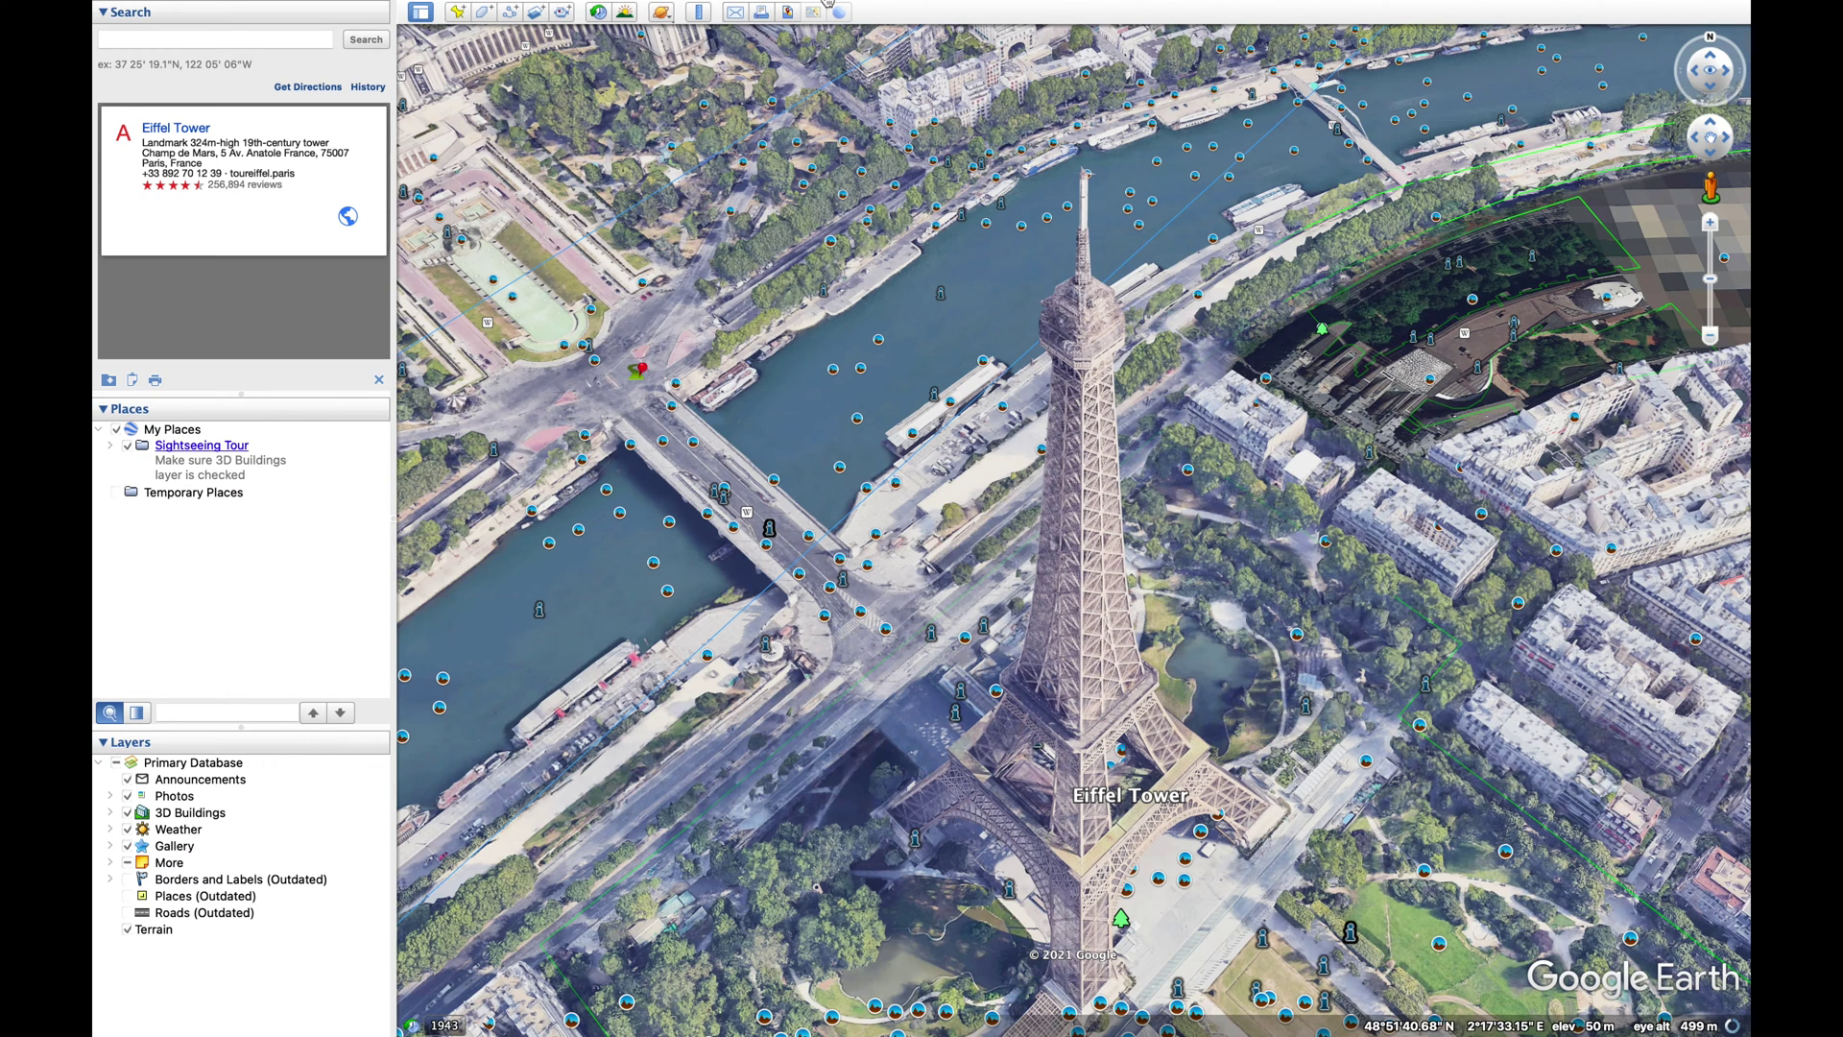
# Step: Switch to Google Chrome and view the open Google Earth search, Litchi Mission Hub and Chrome Litchi Virtual Mission extension pages
pyautogui.click(683, 993)
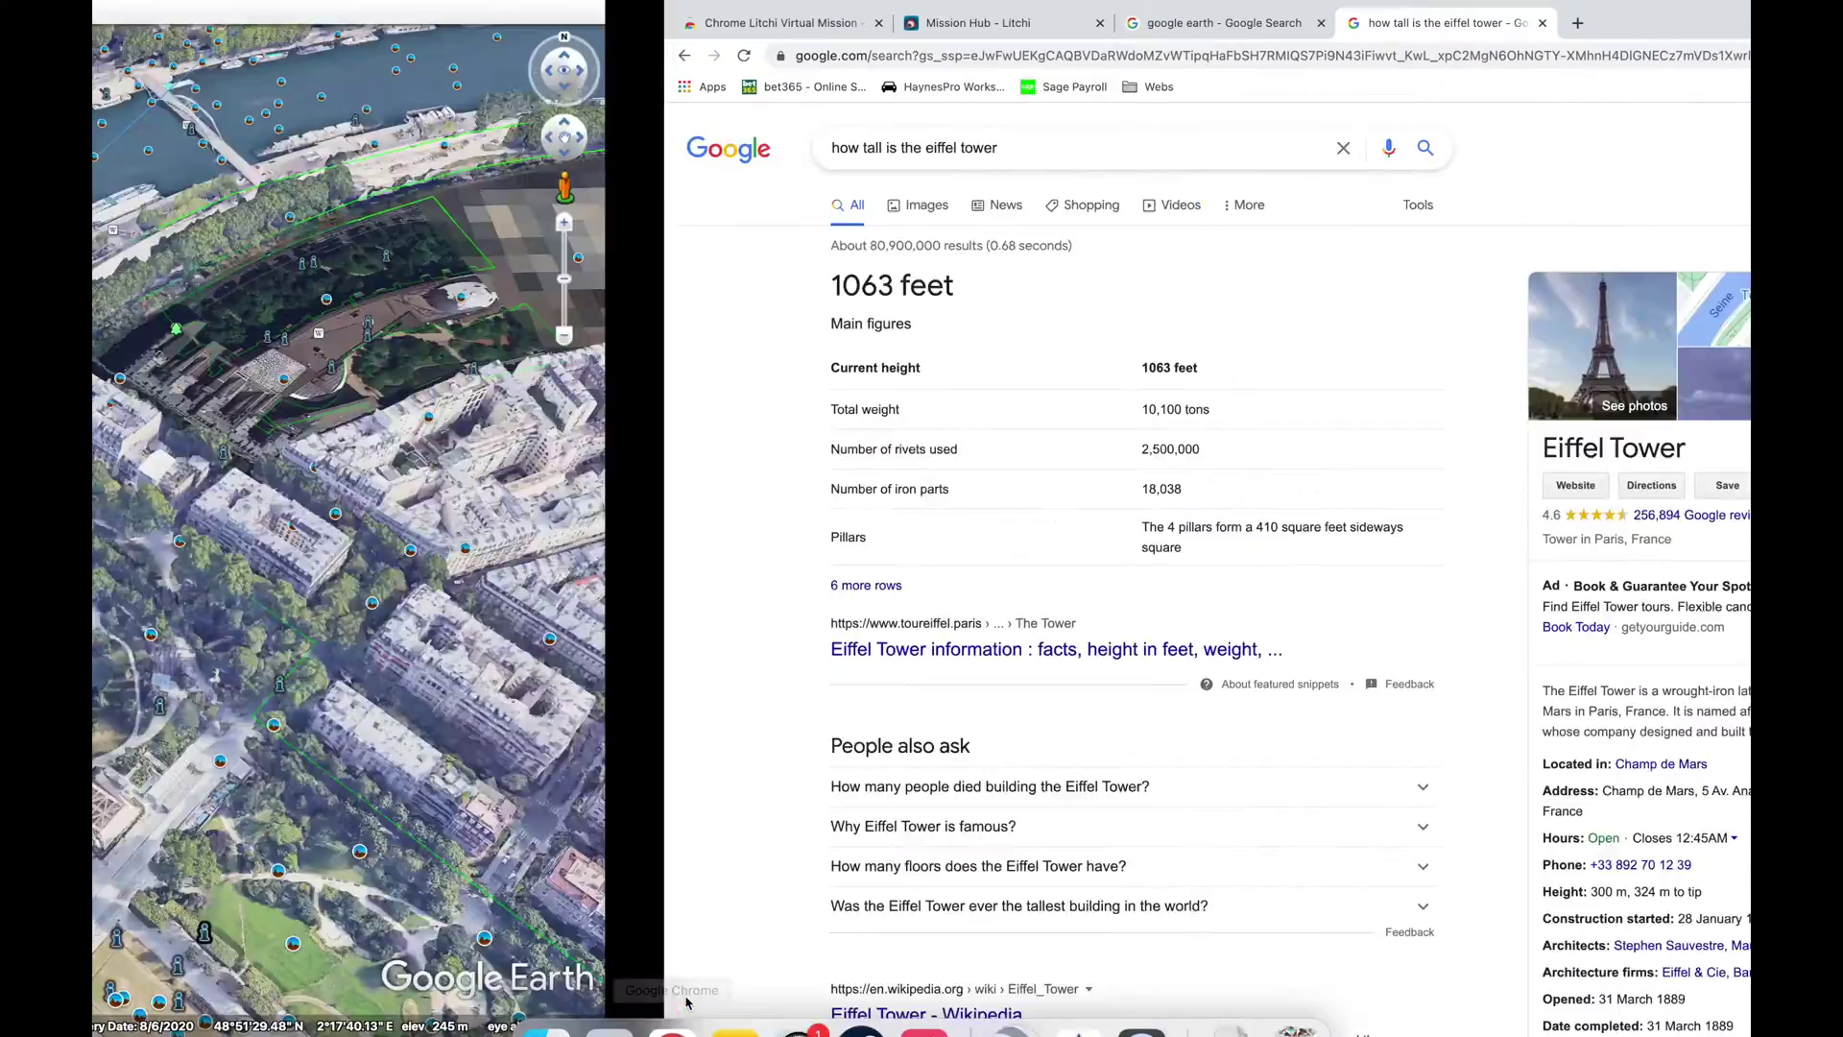
pyautogui.click(620, 29)
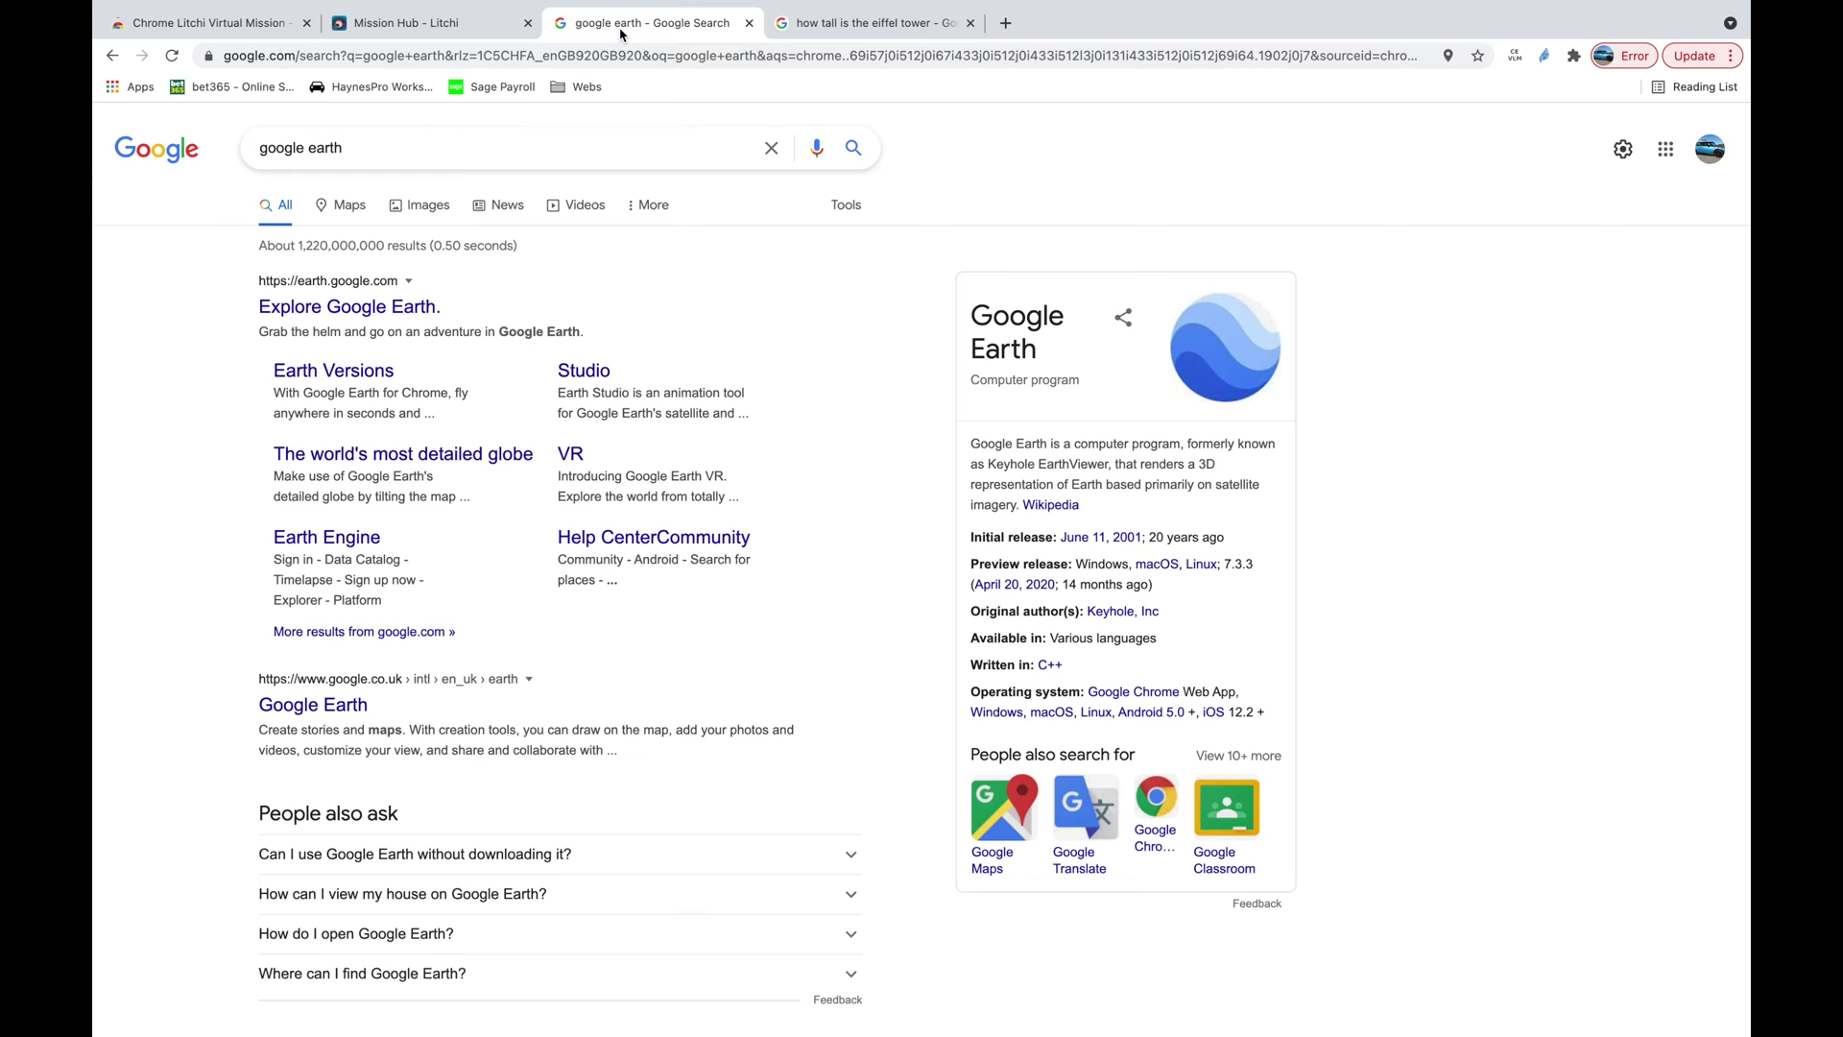
pyautogui.click(457, 22)
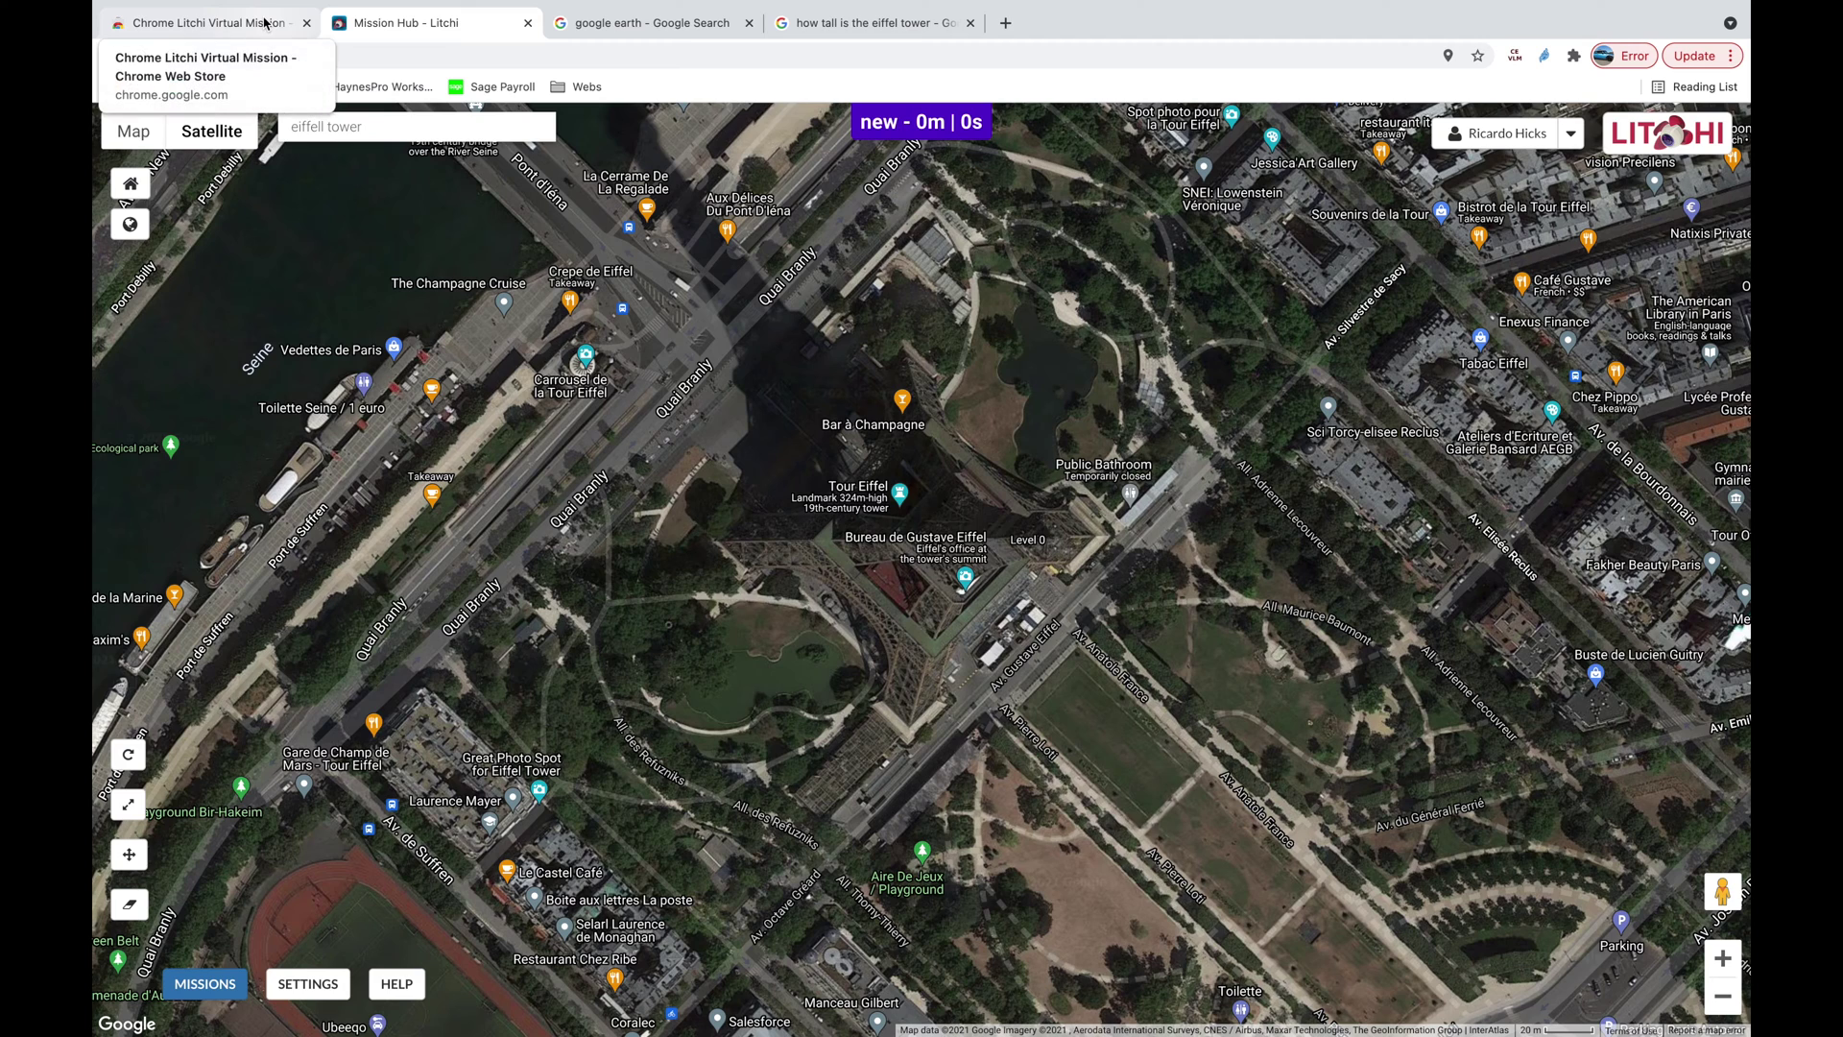
pyautogui.click(266, 23)
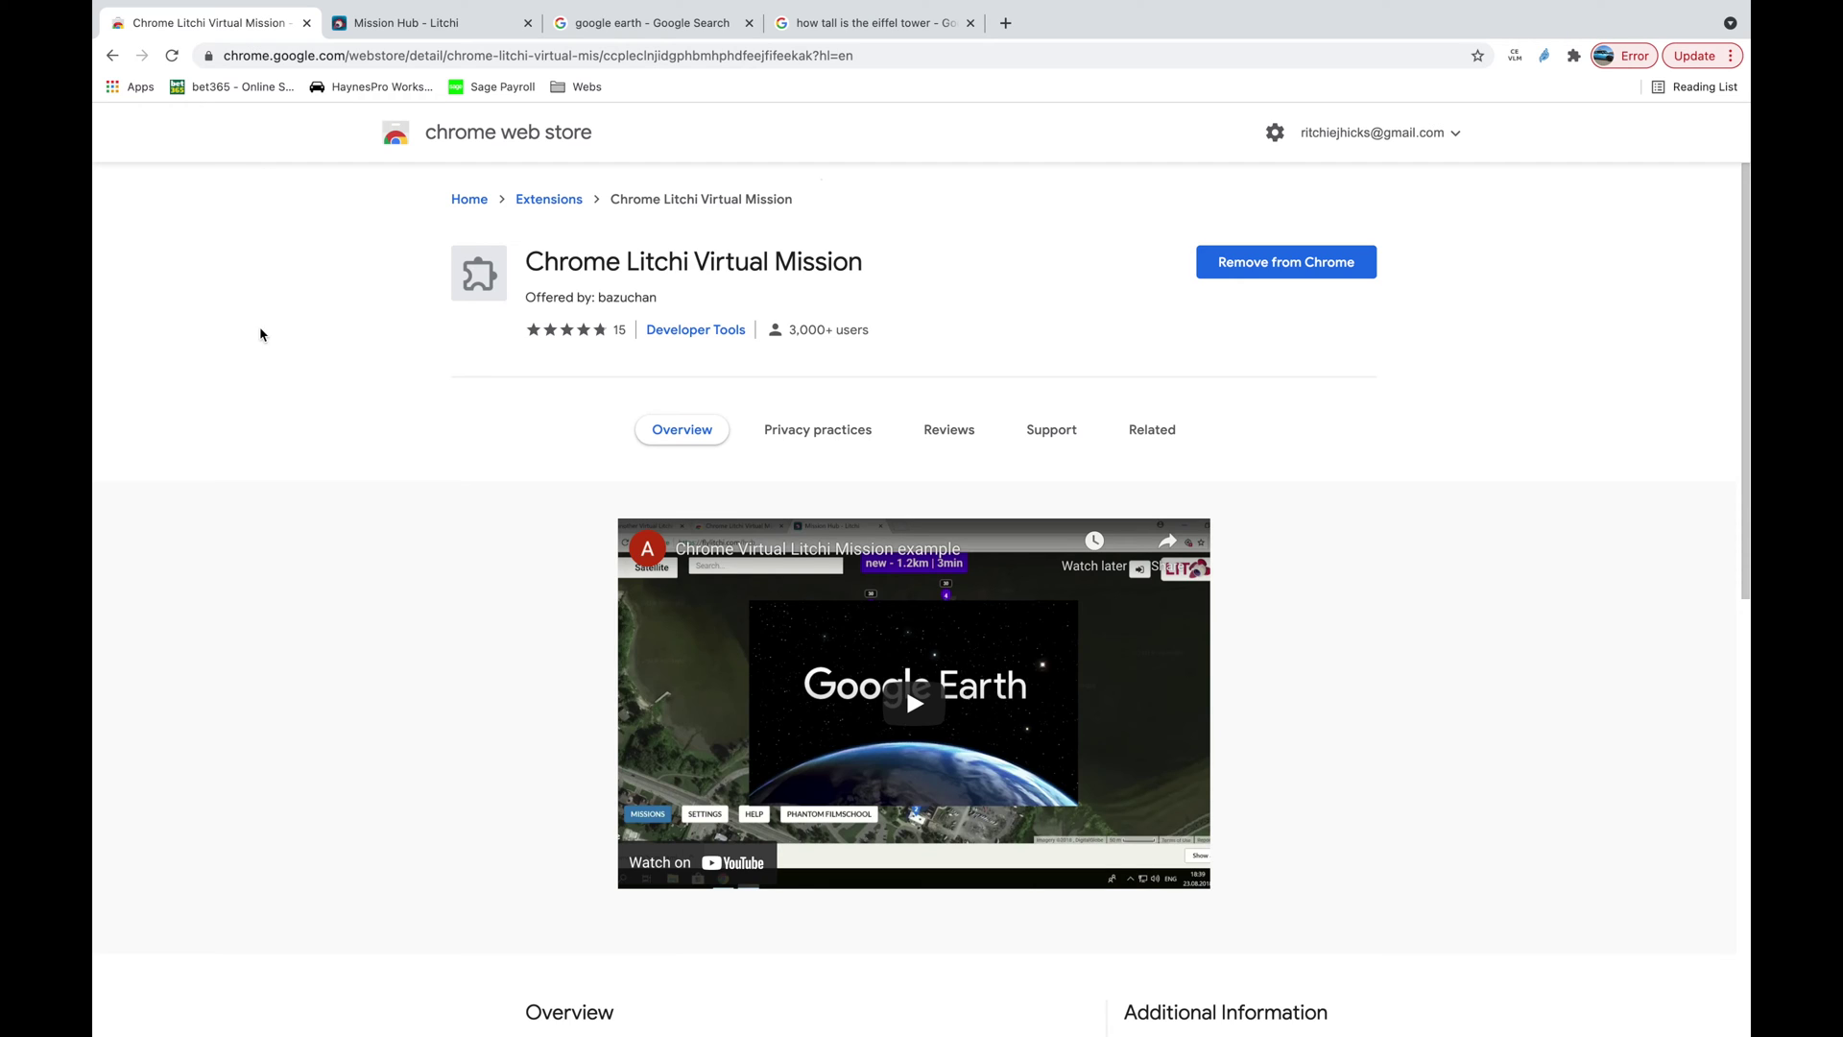
pyautogui.moveTo(456, 1032)
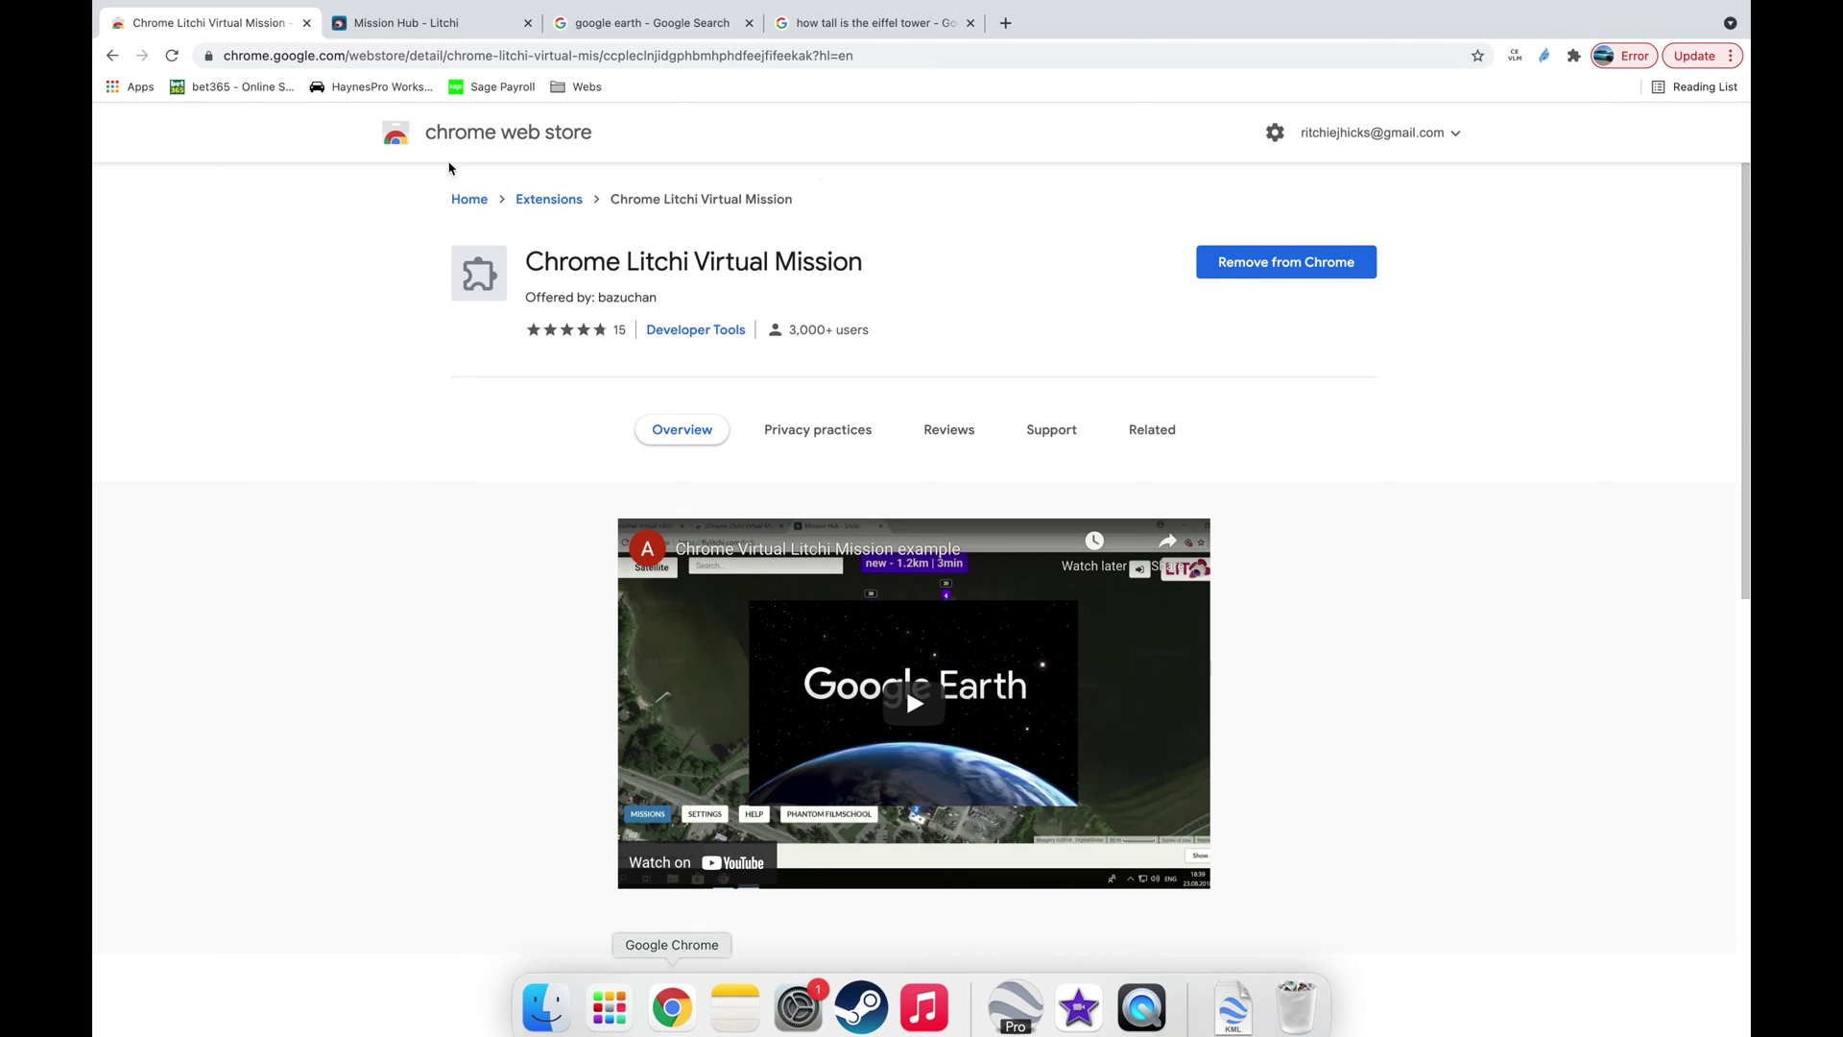
# Step: Return to Litchi Mission Hub and turn off the place labels on the satellite map
pyautogui.click(458, 33)
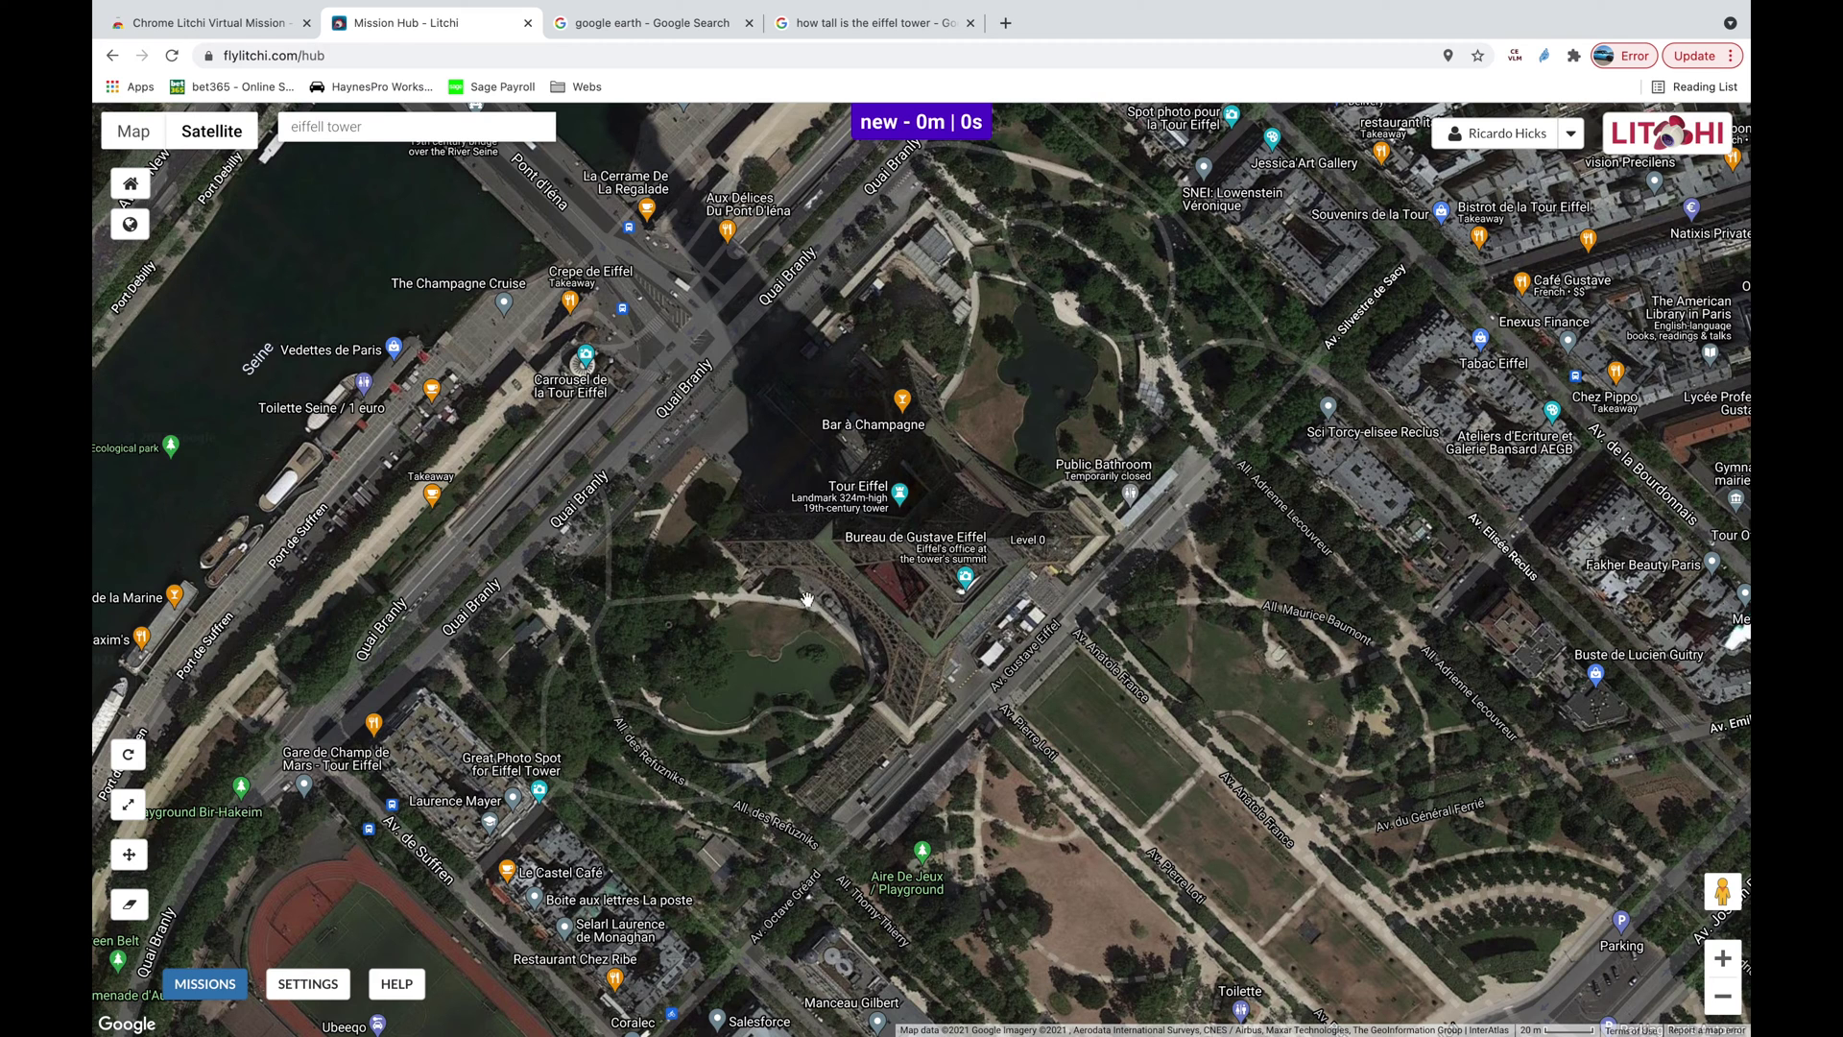
pyautogui.moveTo(223, 166)
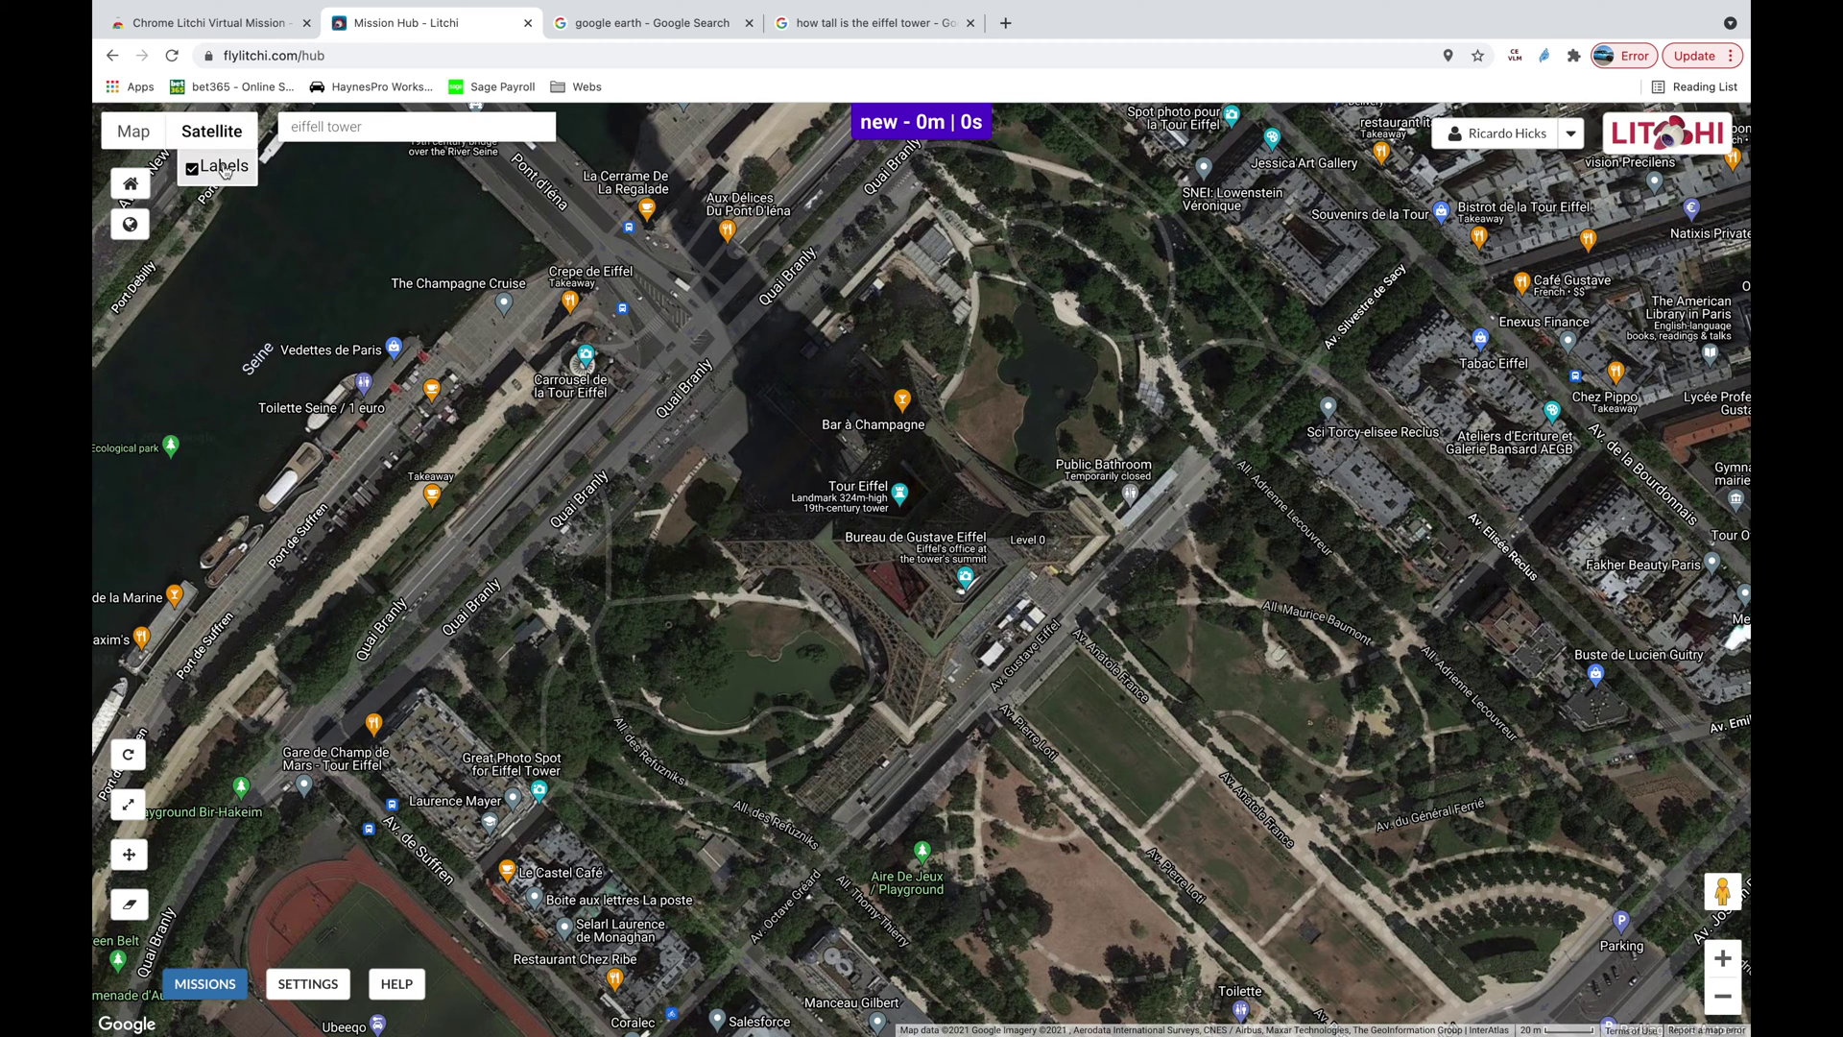
pyautogui.click(224, 168)
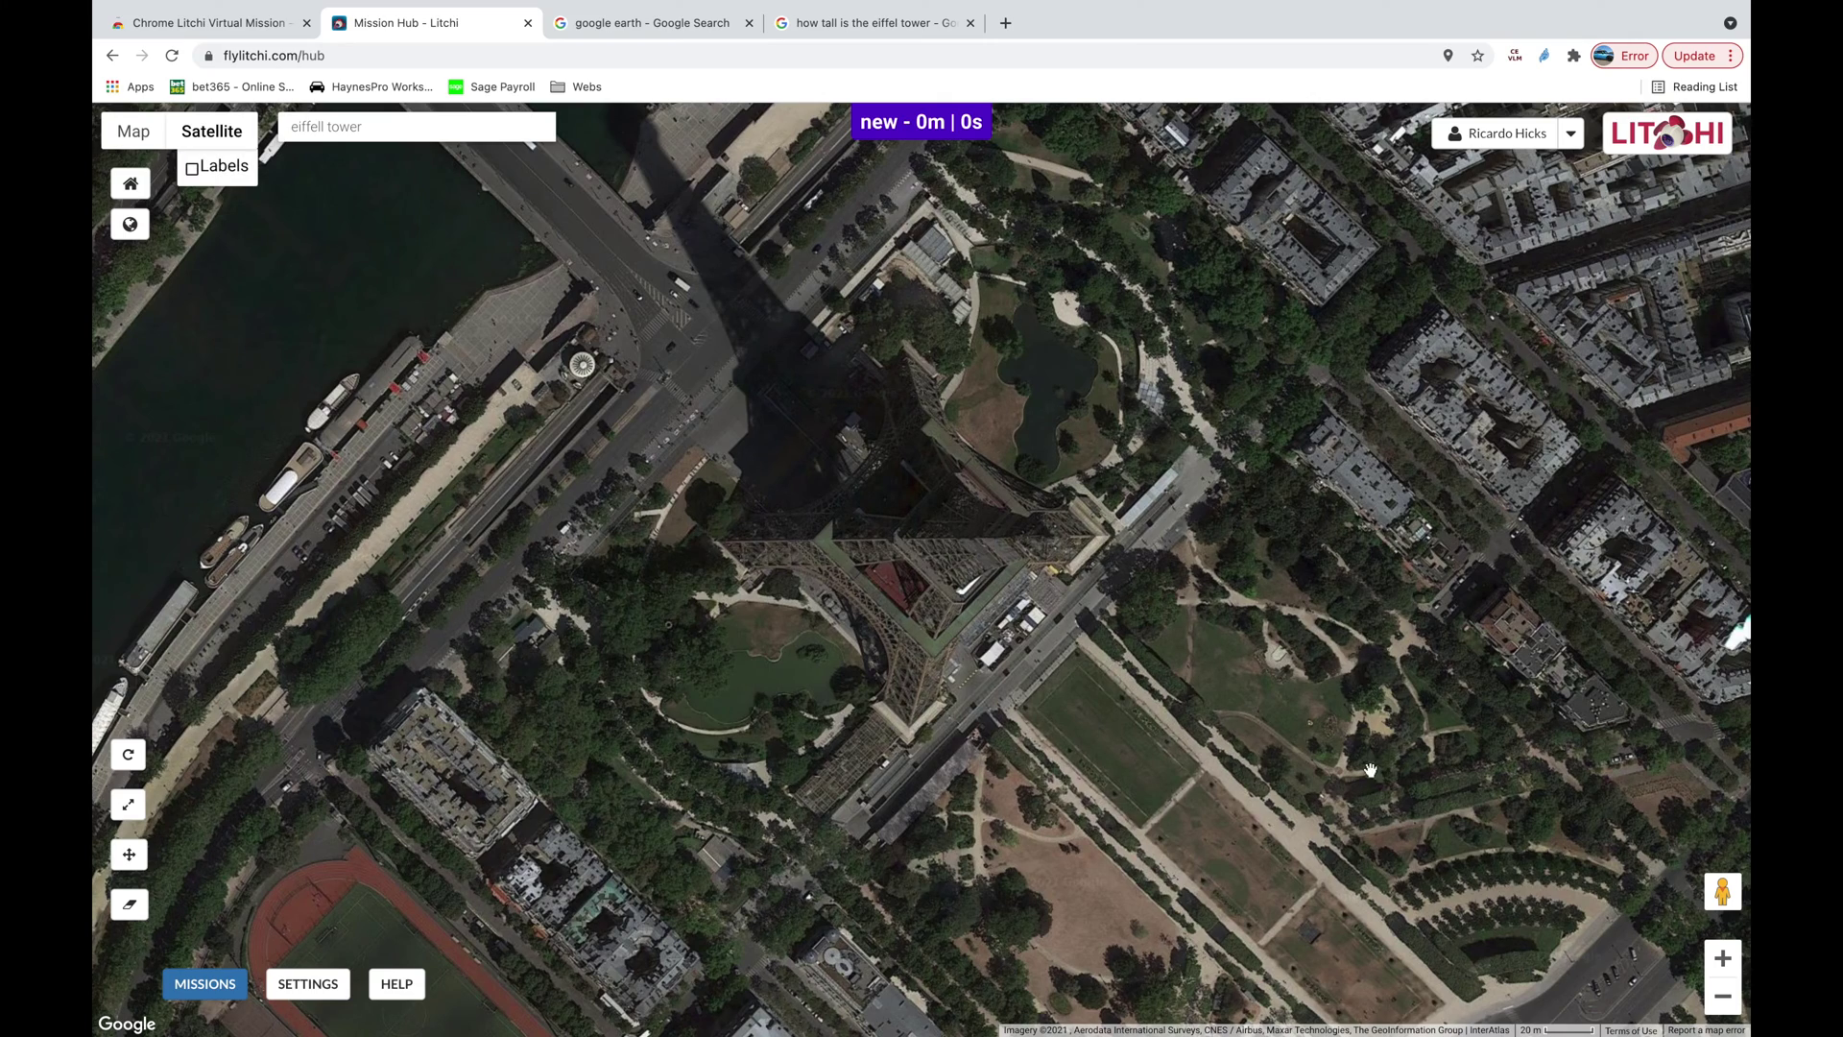
pyautogui.click(1731, 1003)
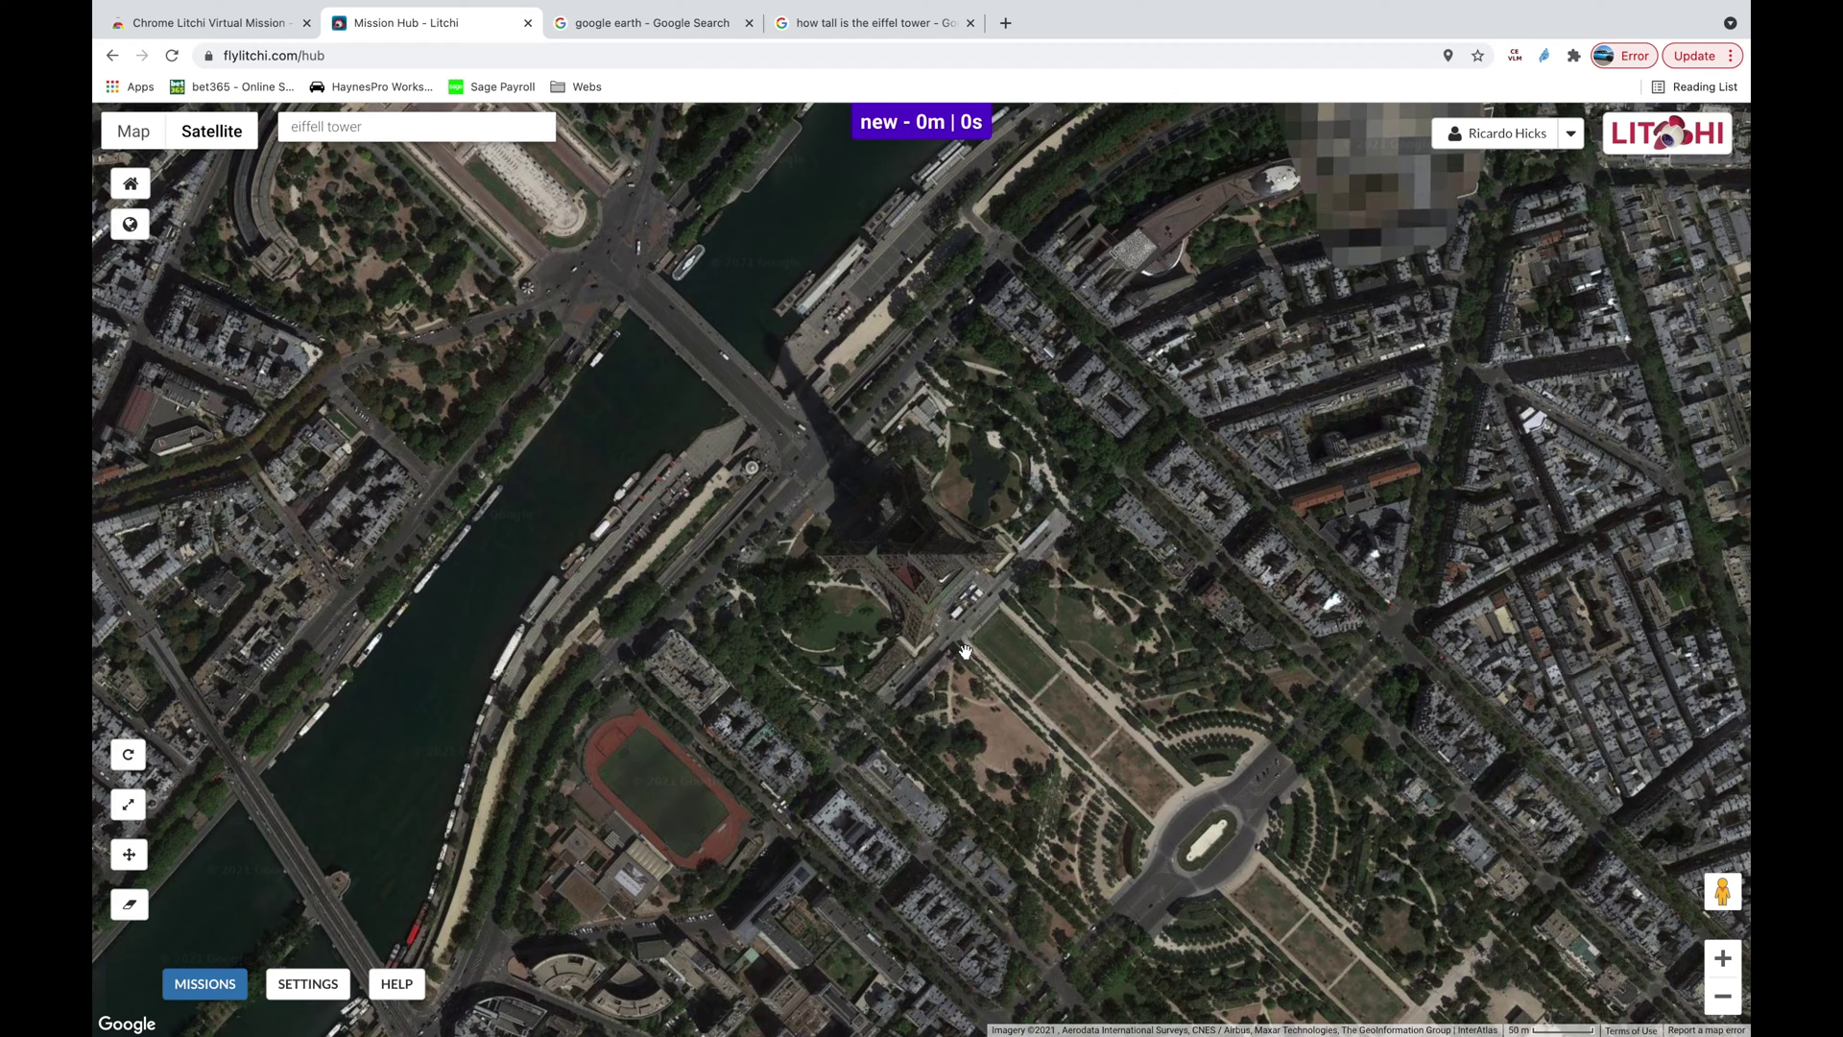
# Step: Start a new mission and place a point of interest at the centre of the Eiffel Tower
pyautogui.click(231, 982)
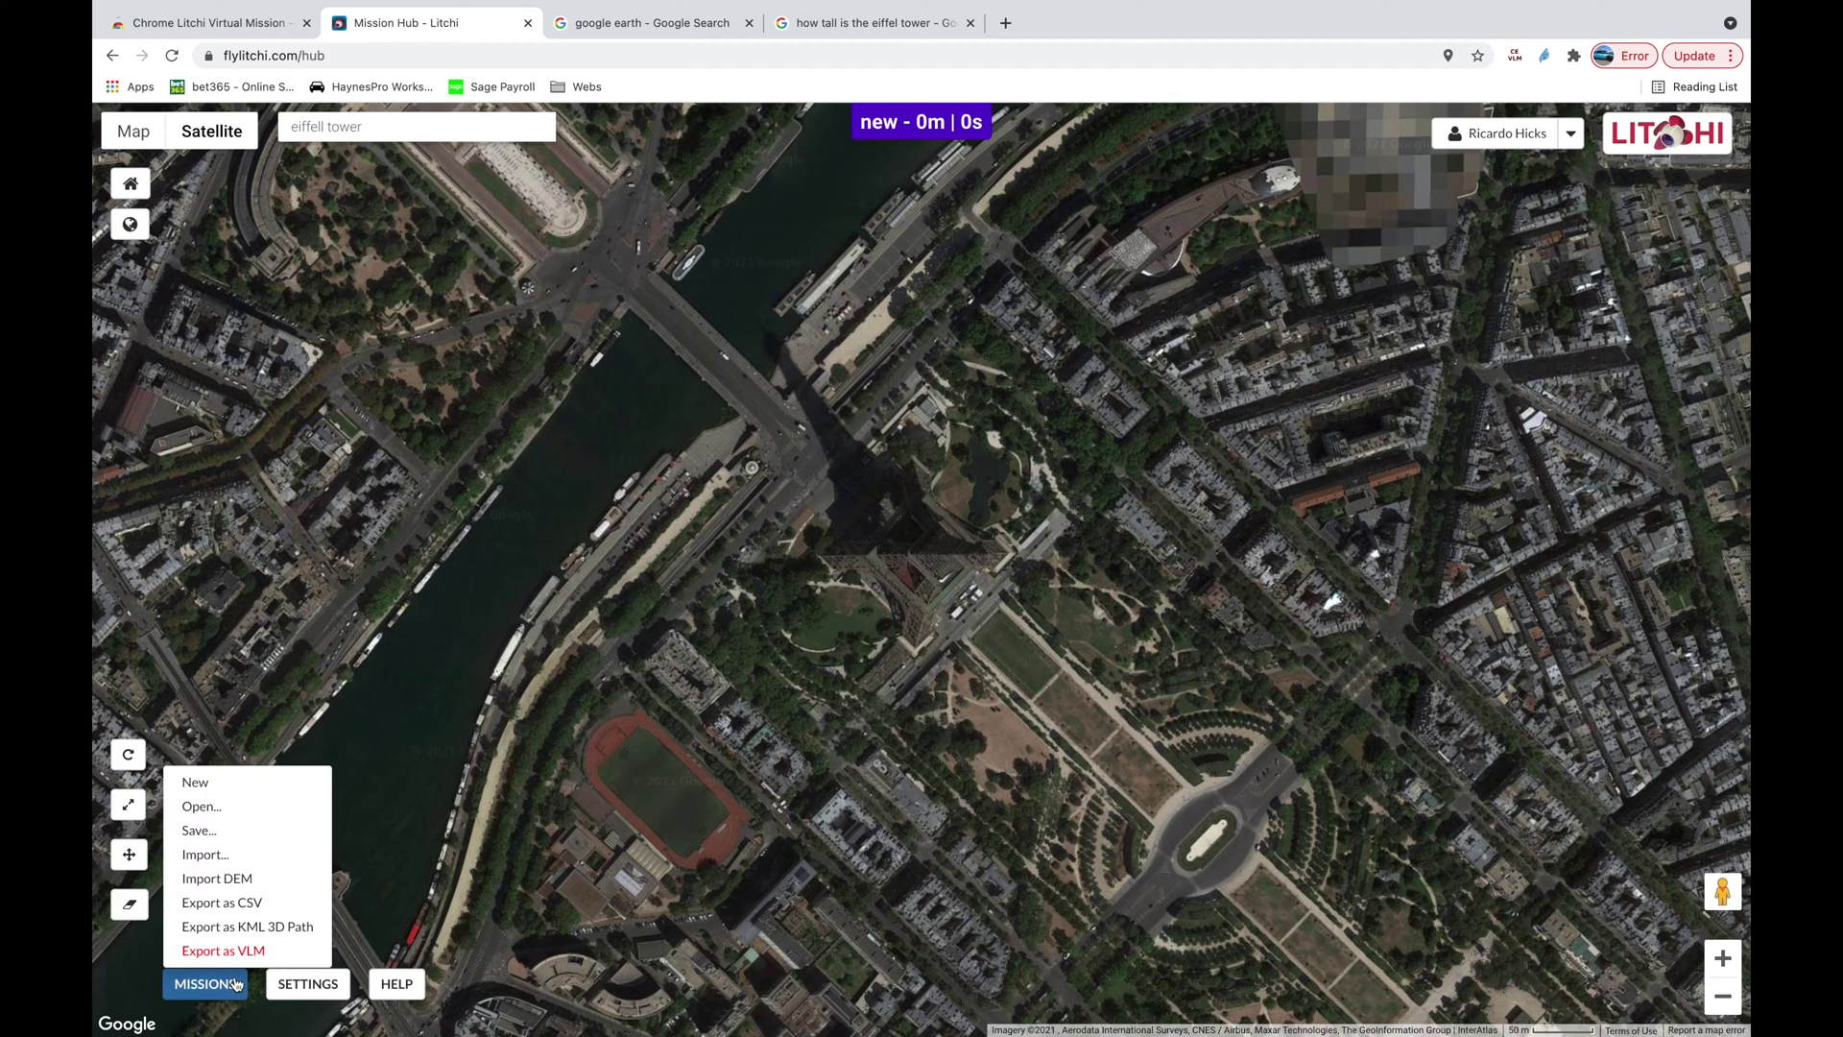
pyautogui.click(205, 784)
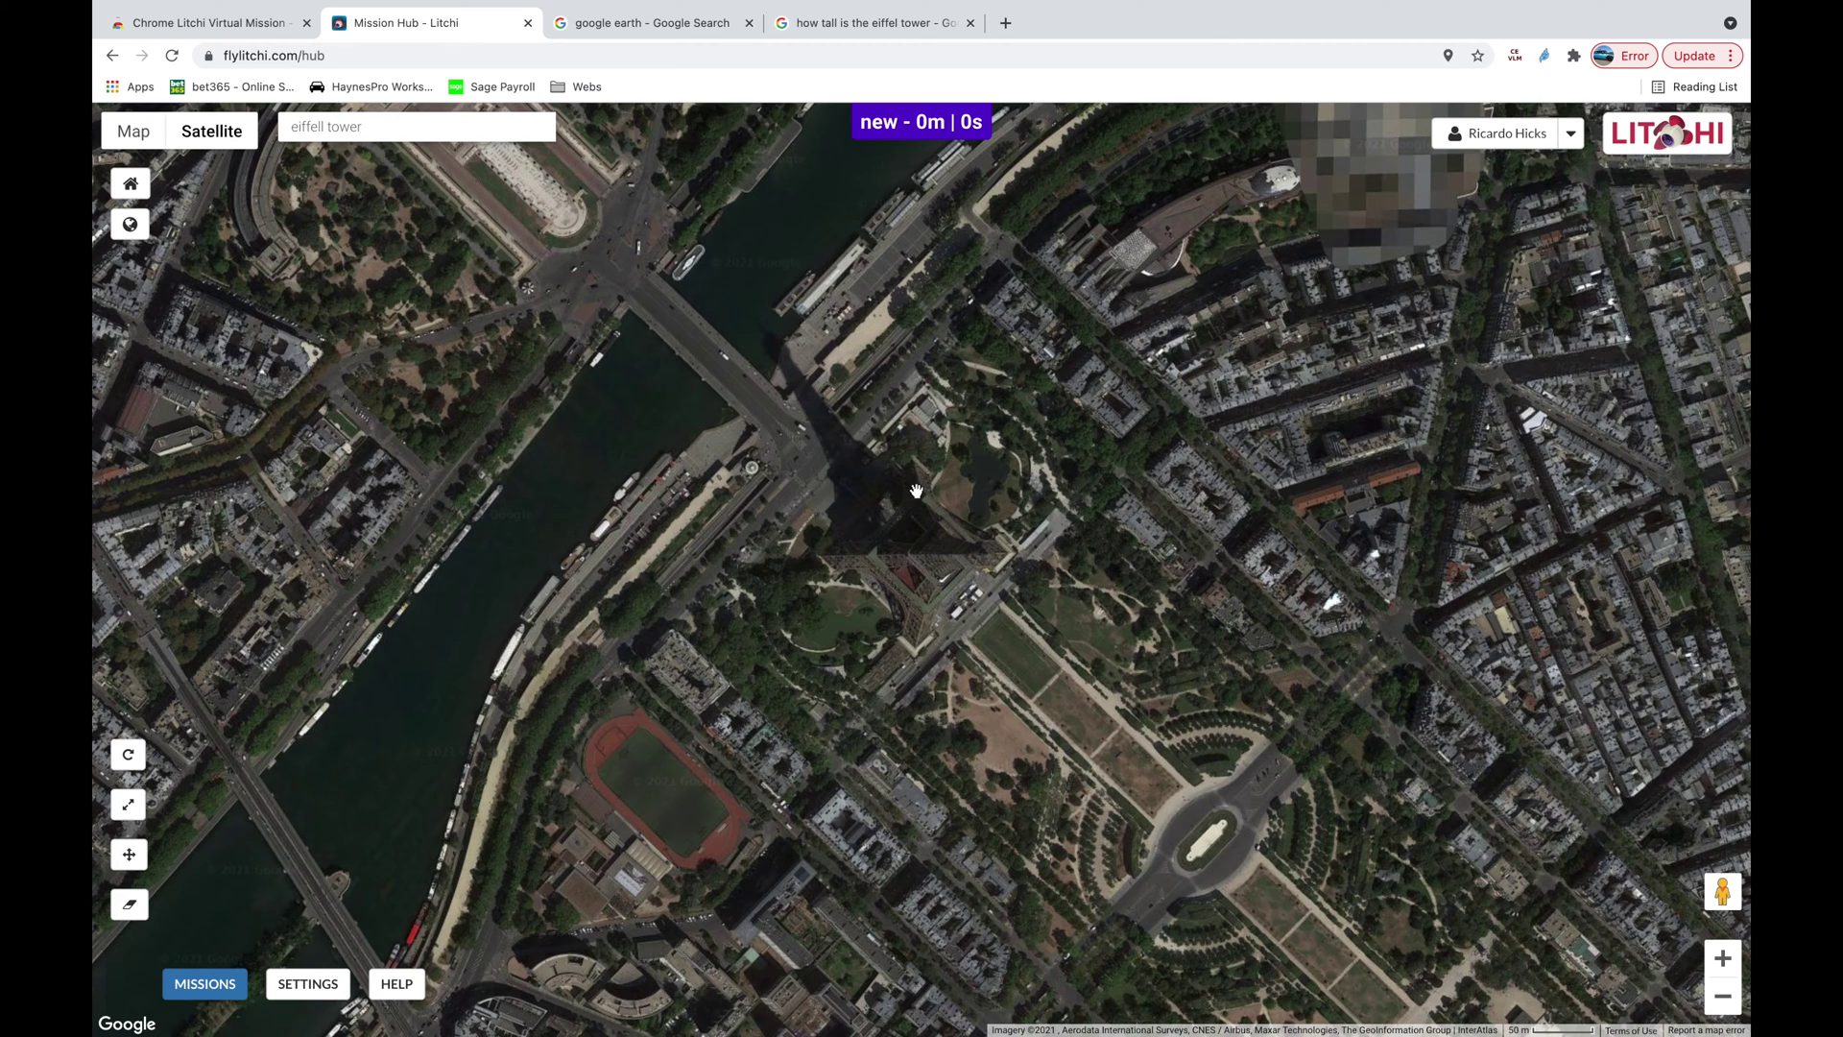
pyautogui.click(932, 565)
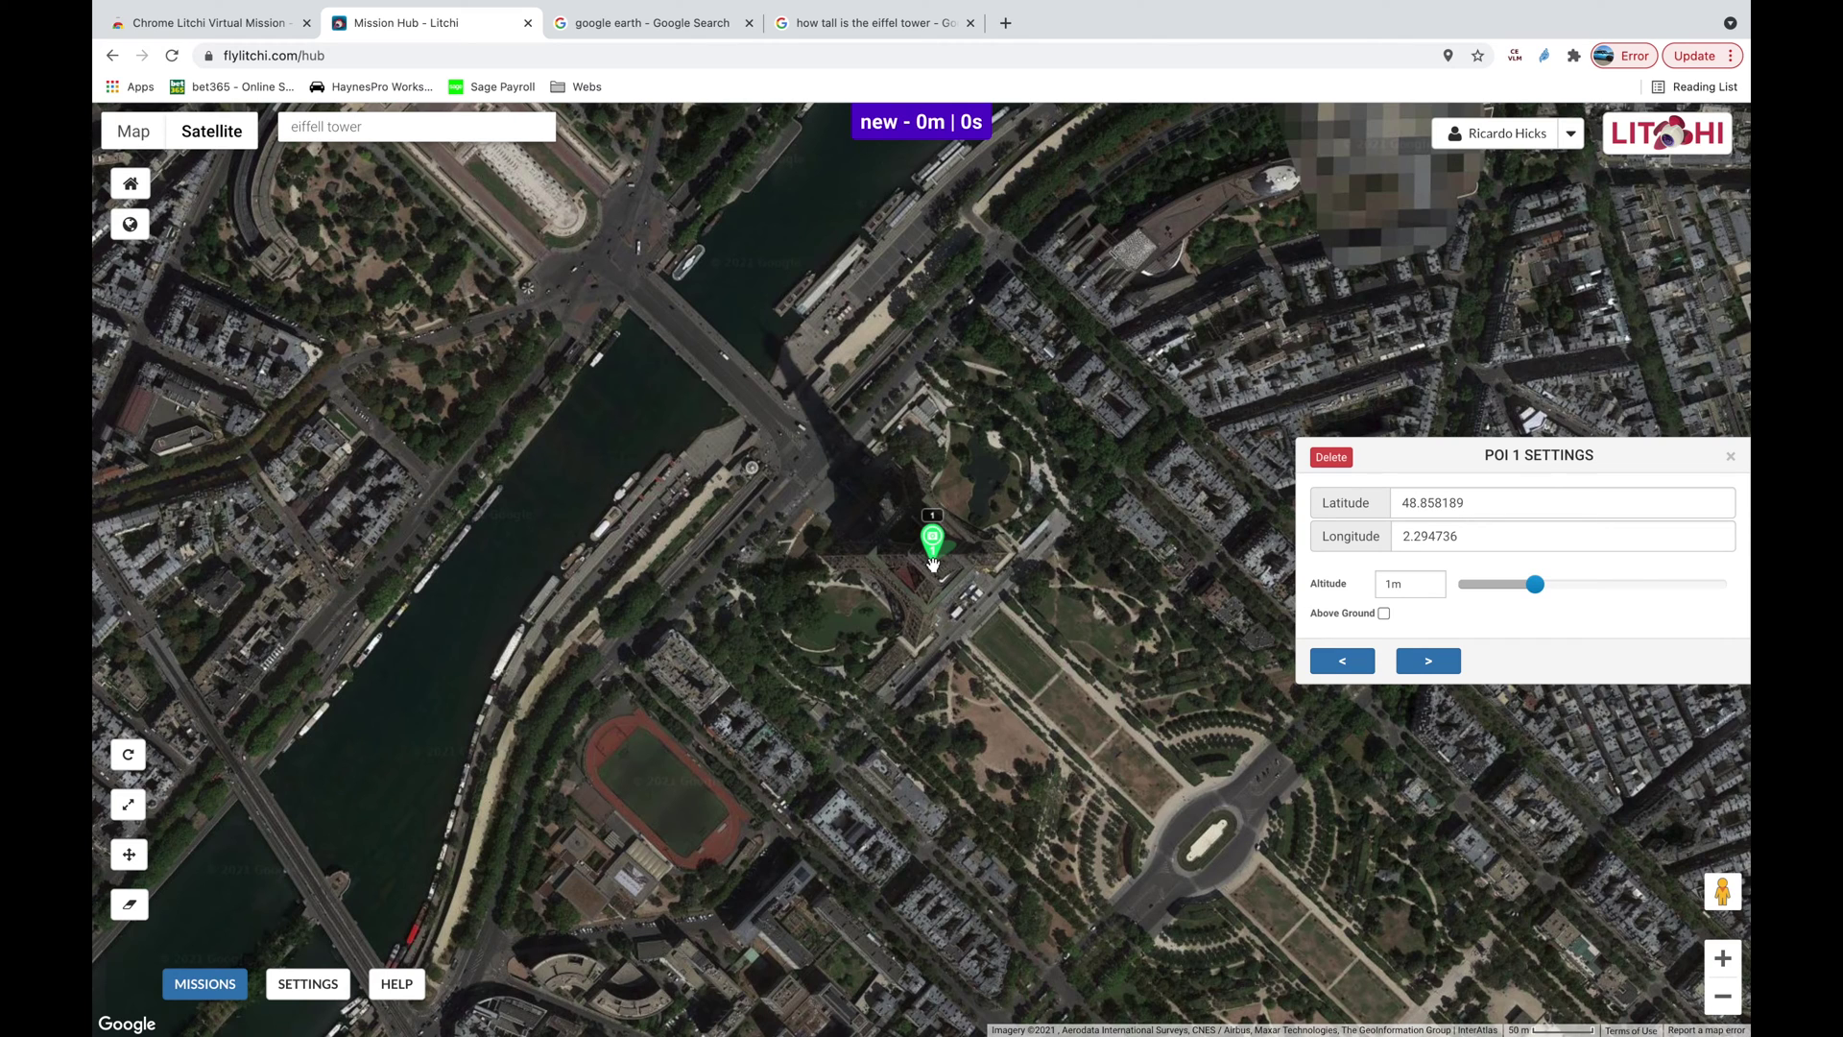
# Step: Look up the tower's height in metres by searching Google for "how tall is the eiffel tower in m"
pyautogui.click(862, 32)
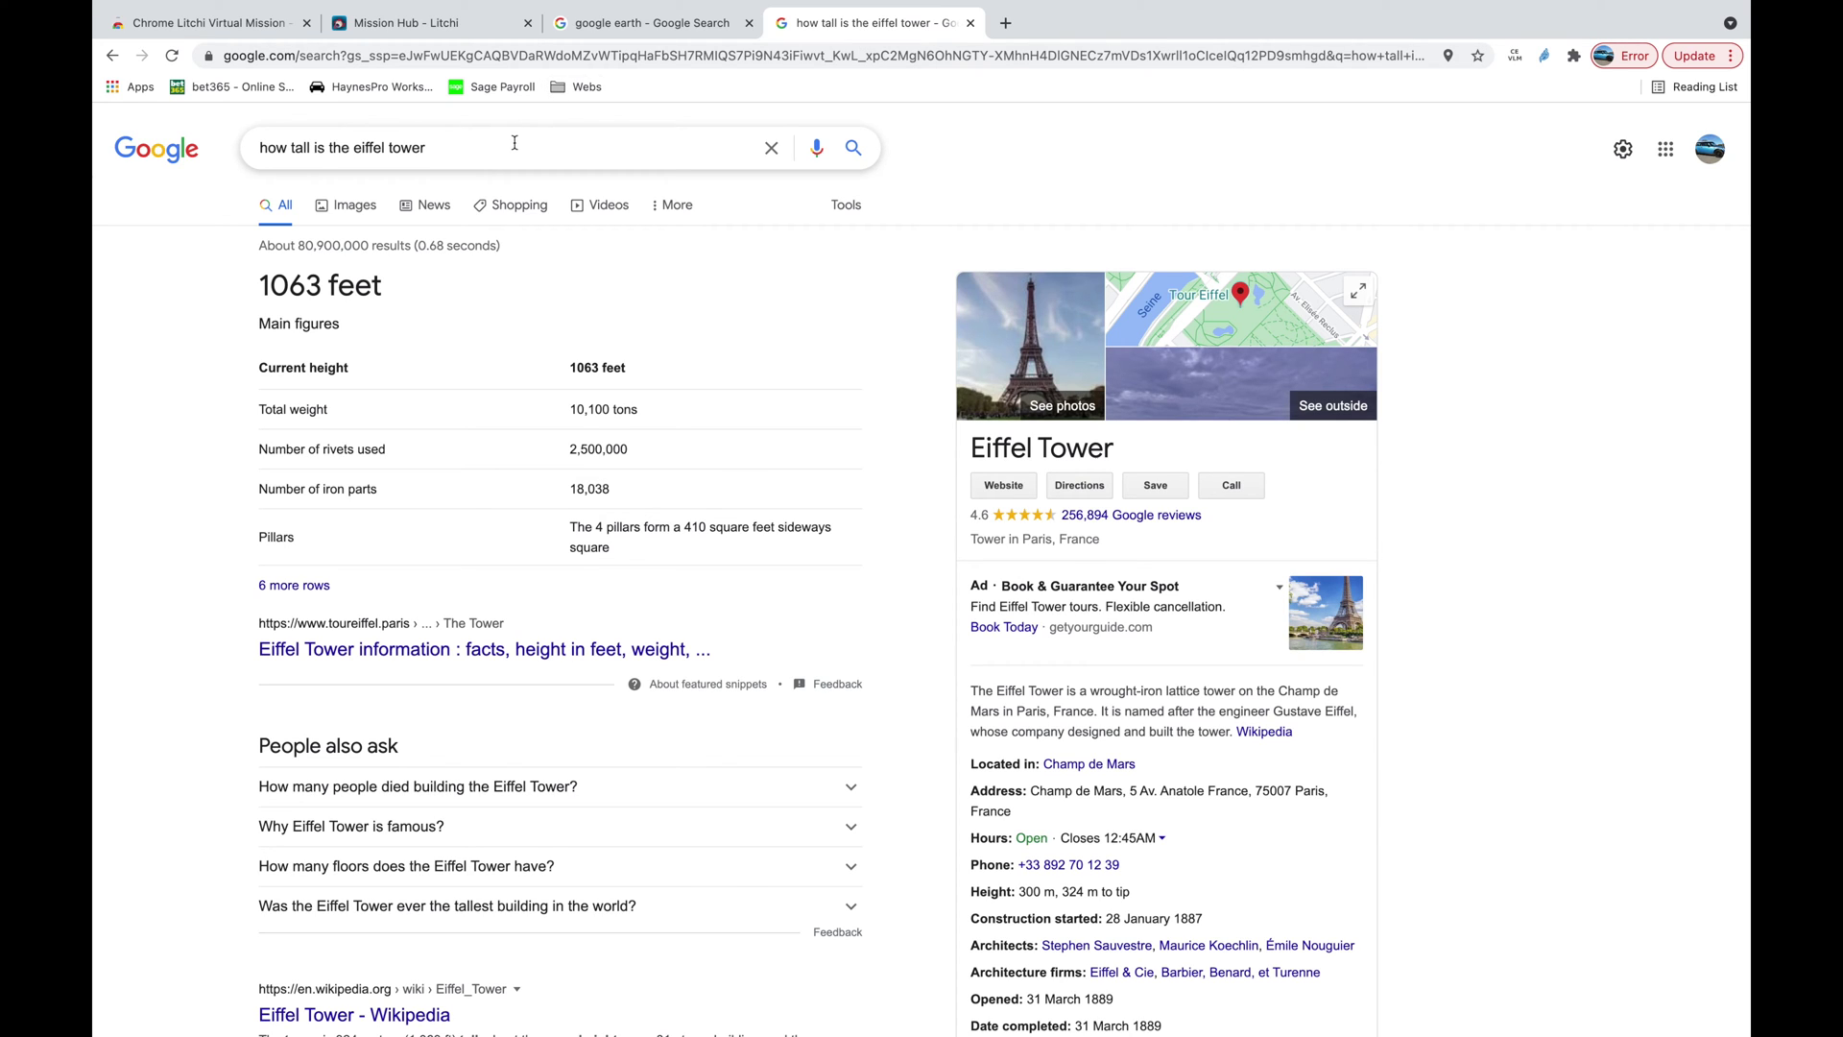
pyautogui.moveTo(514, 142); pyautogui.dragTo(281, 151)
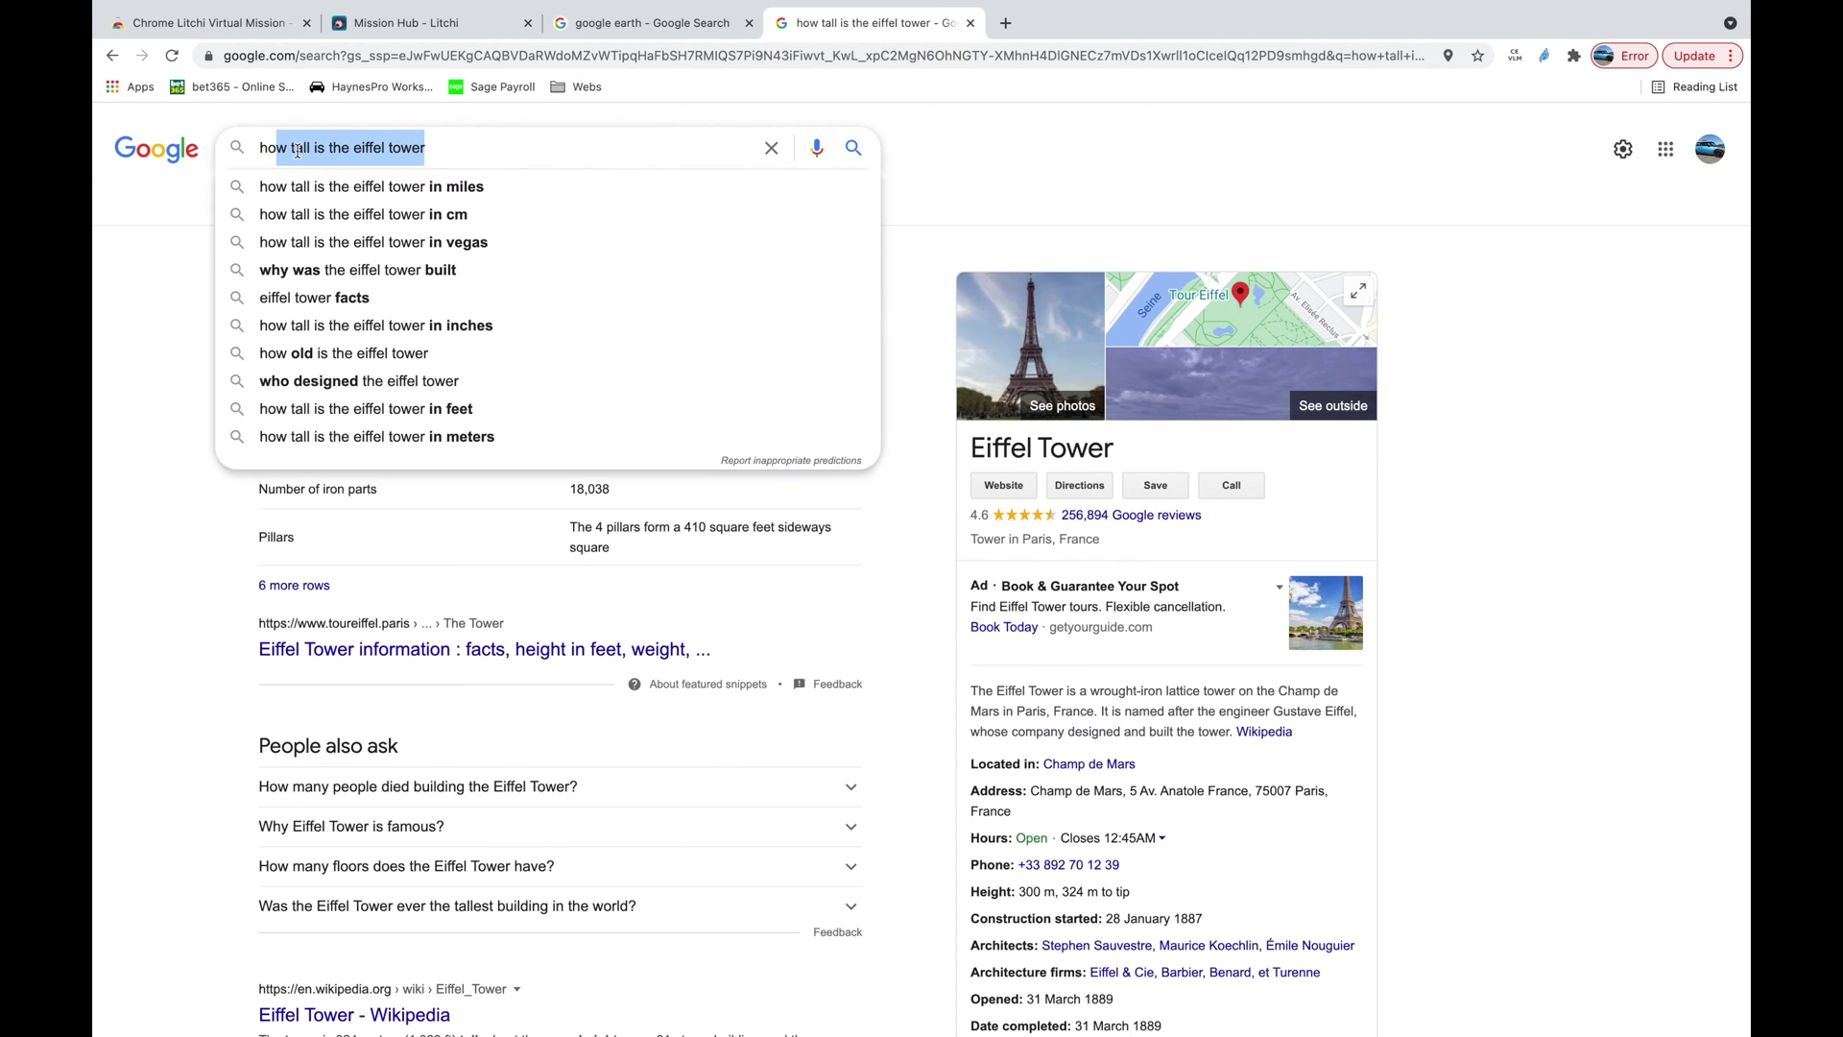
pyautogui.click(466, 141)
pyautogui.write('in m')
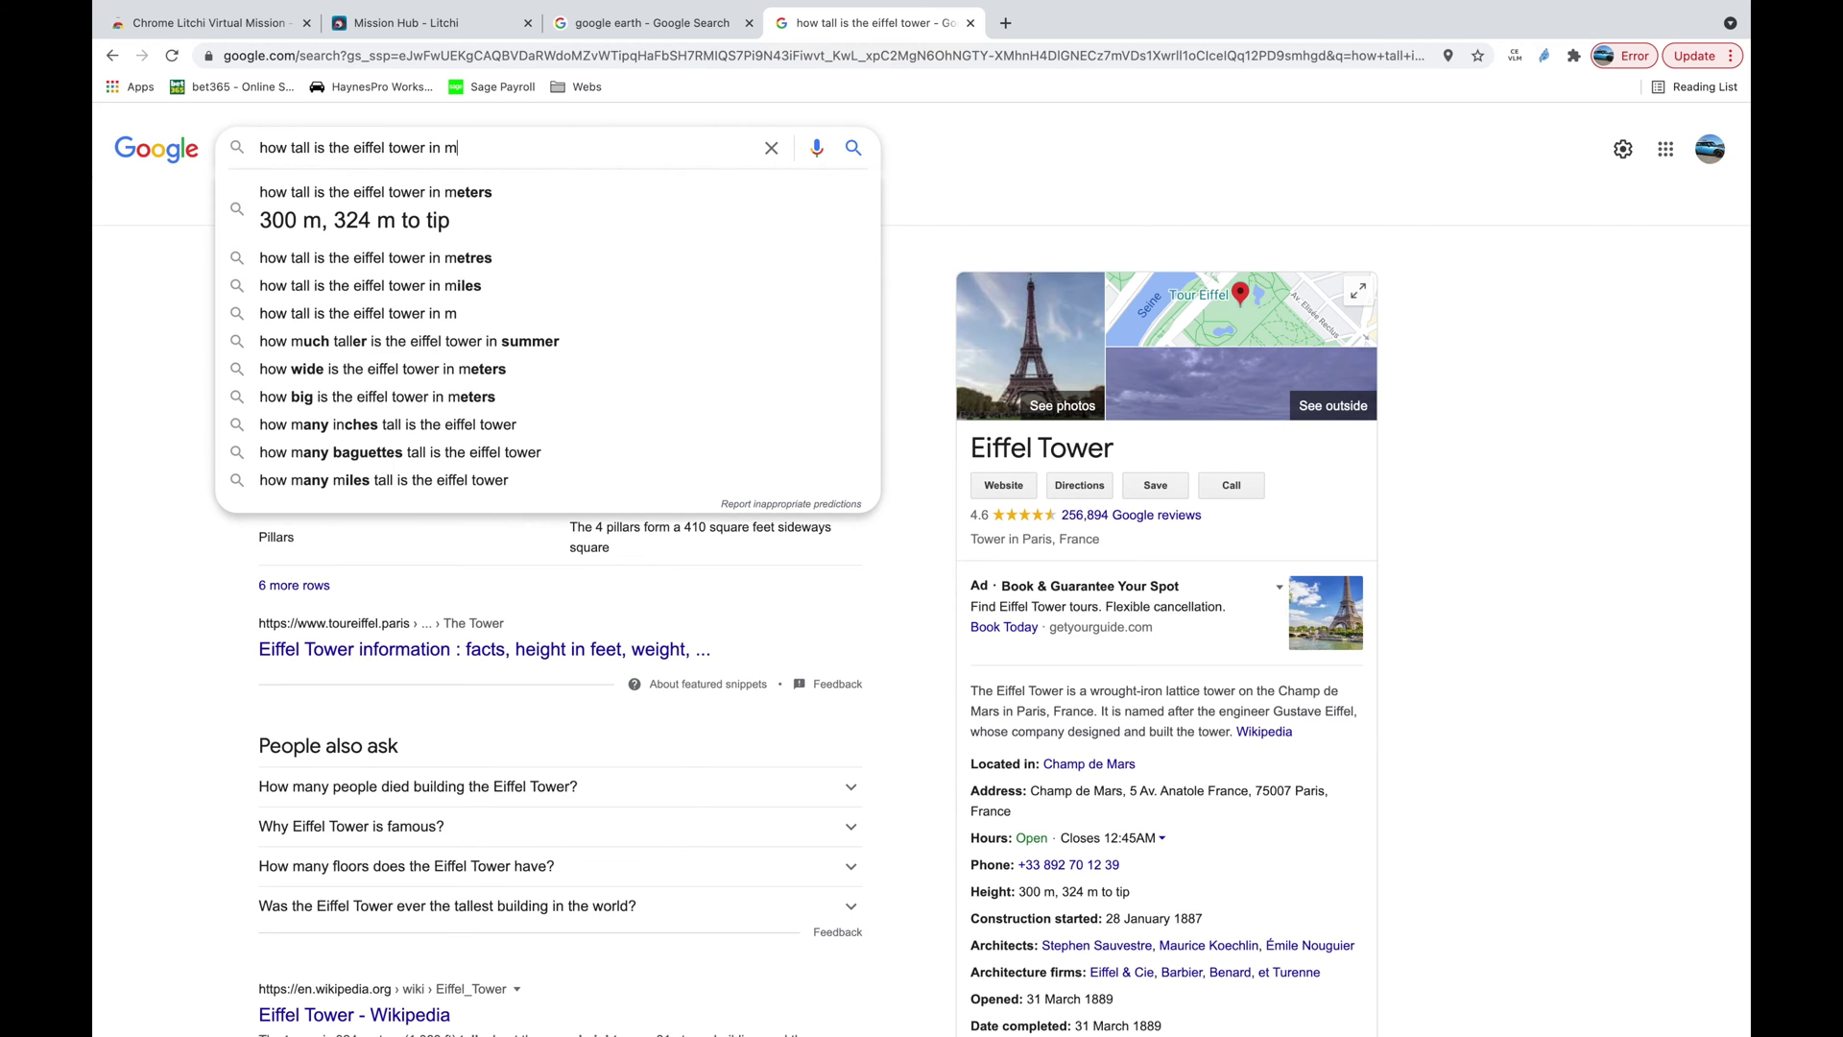
pyautogui.press('Return')
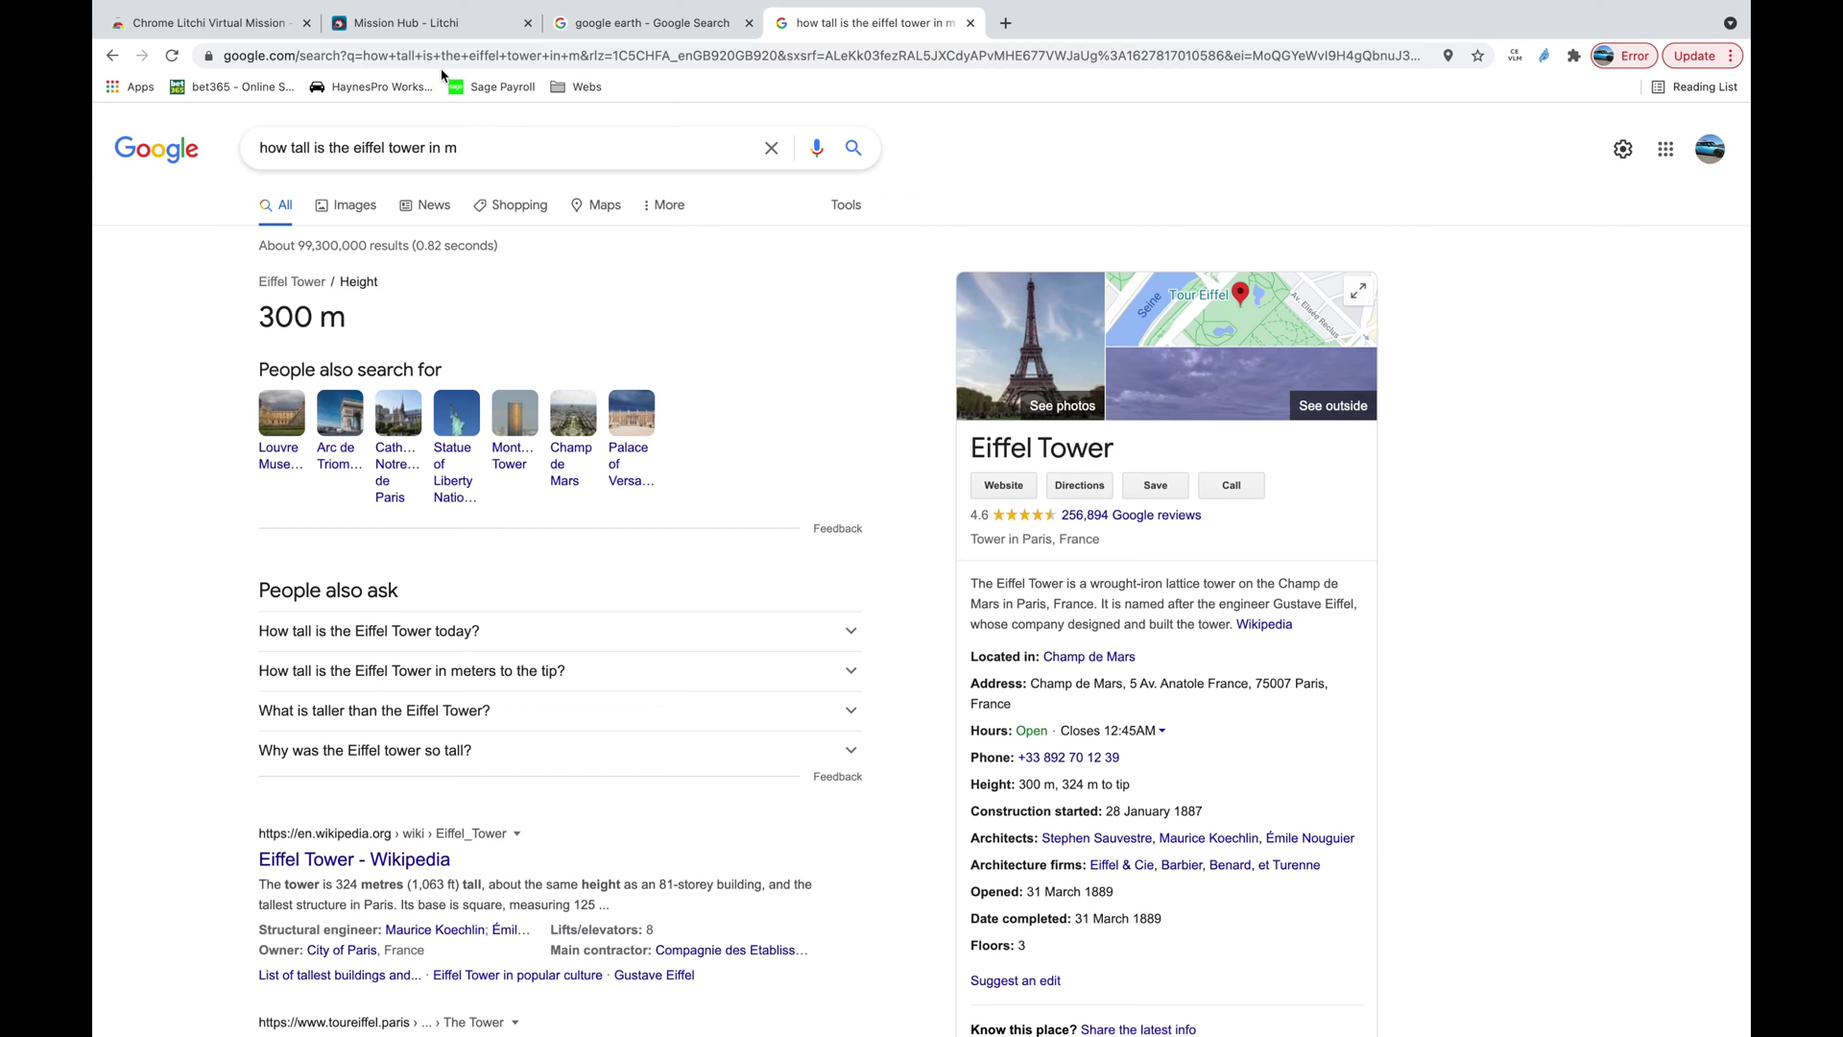
# Step: Back in the Litchi mission, set the altitude of POI 1 to 150 m
pyautogui.click(456, 25)
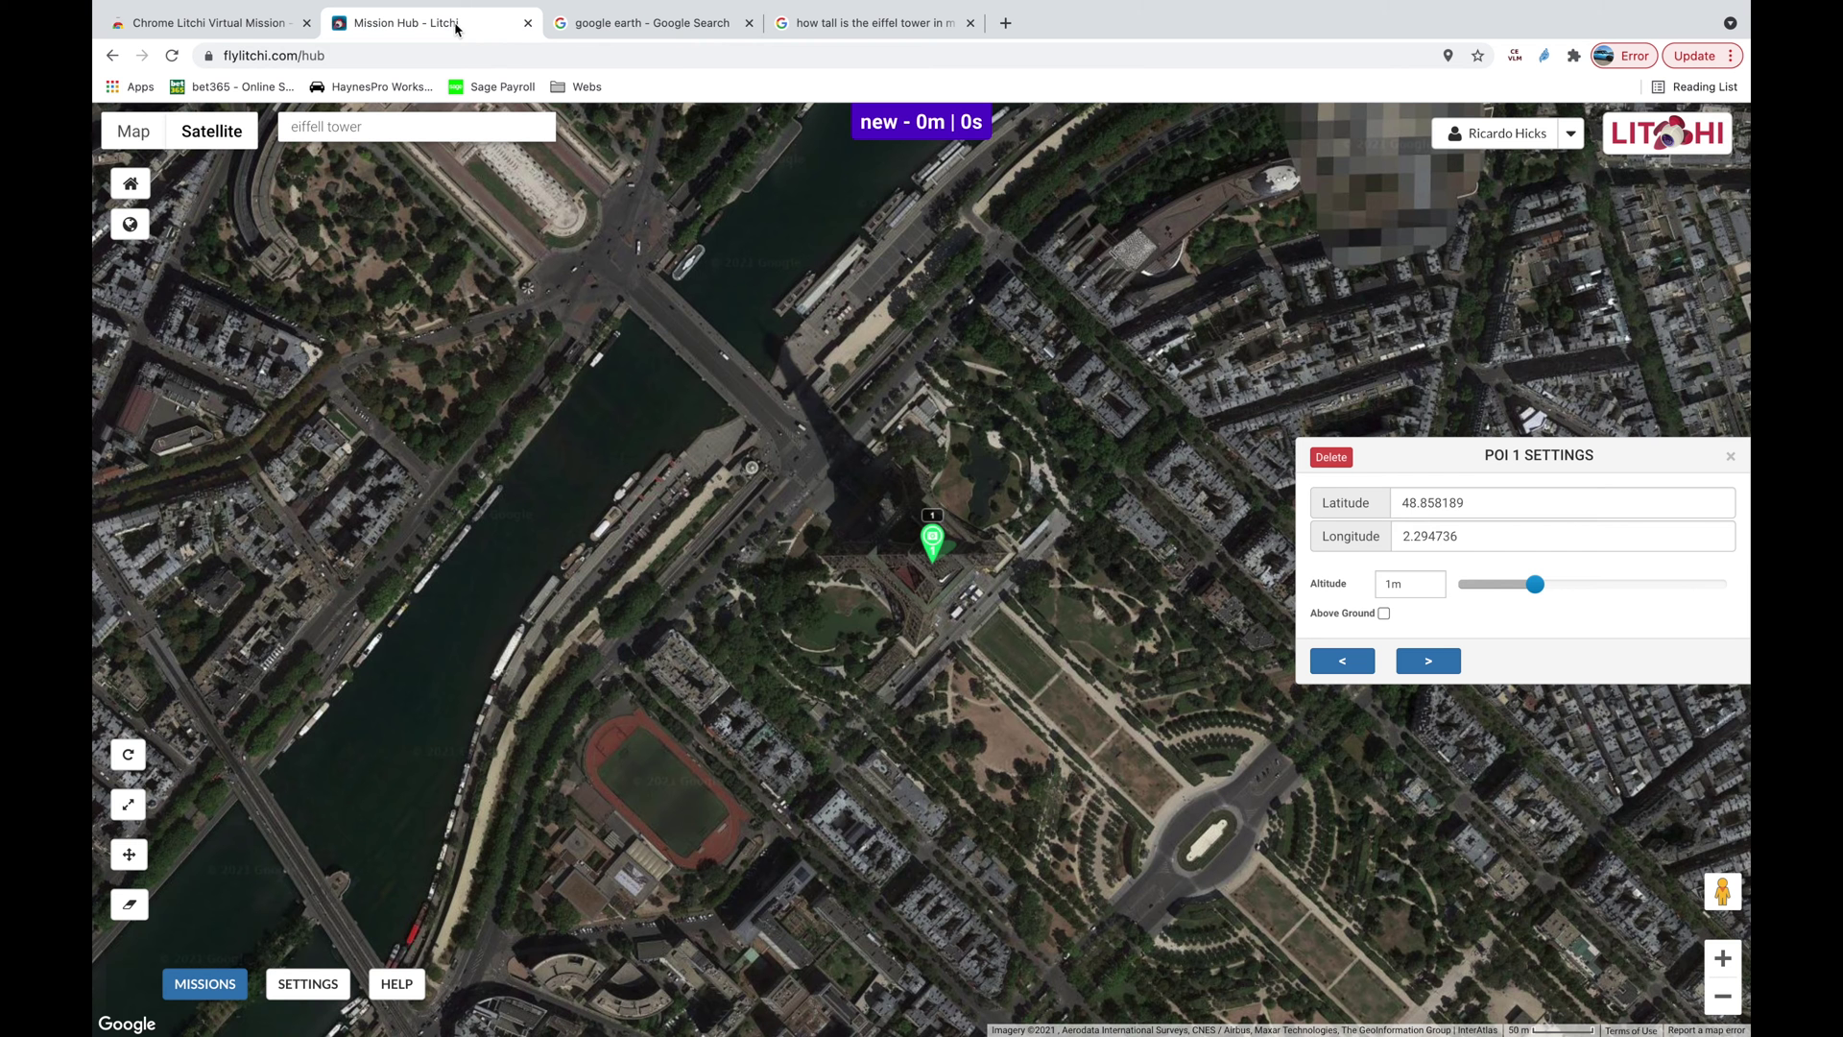
pyautogui.click(1392, 573)
pyautogui.doubleClick(1392, 576)
pyautogui.write('150')
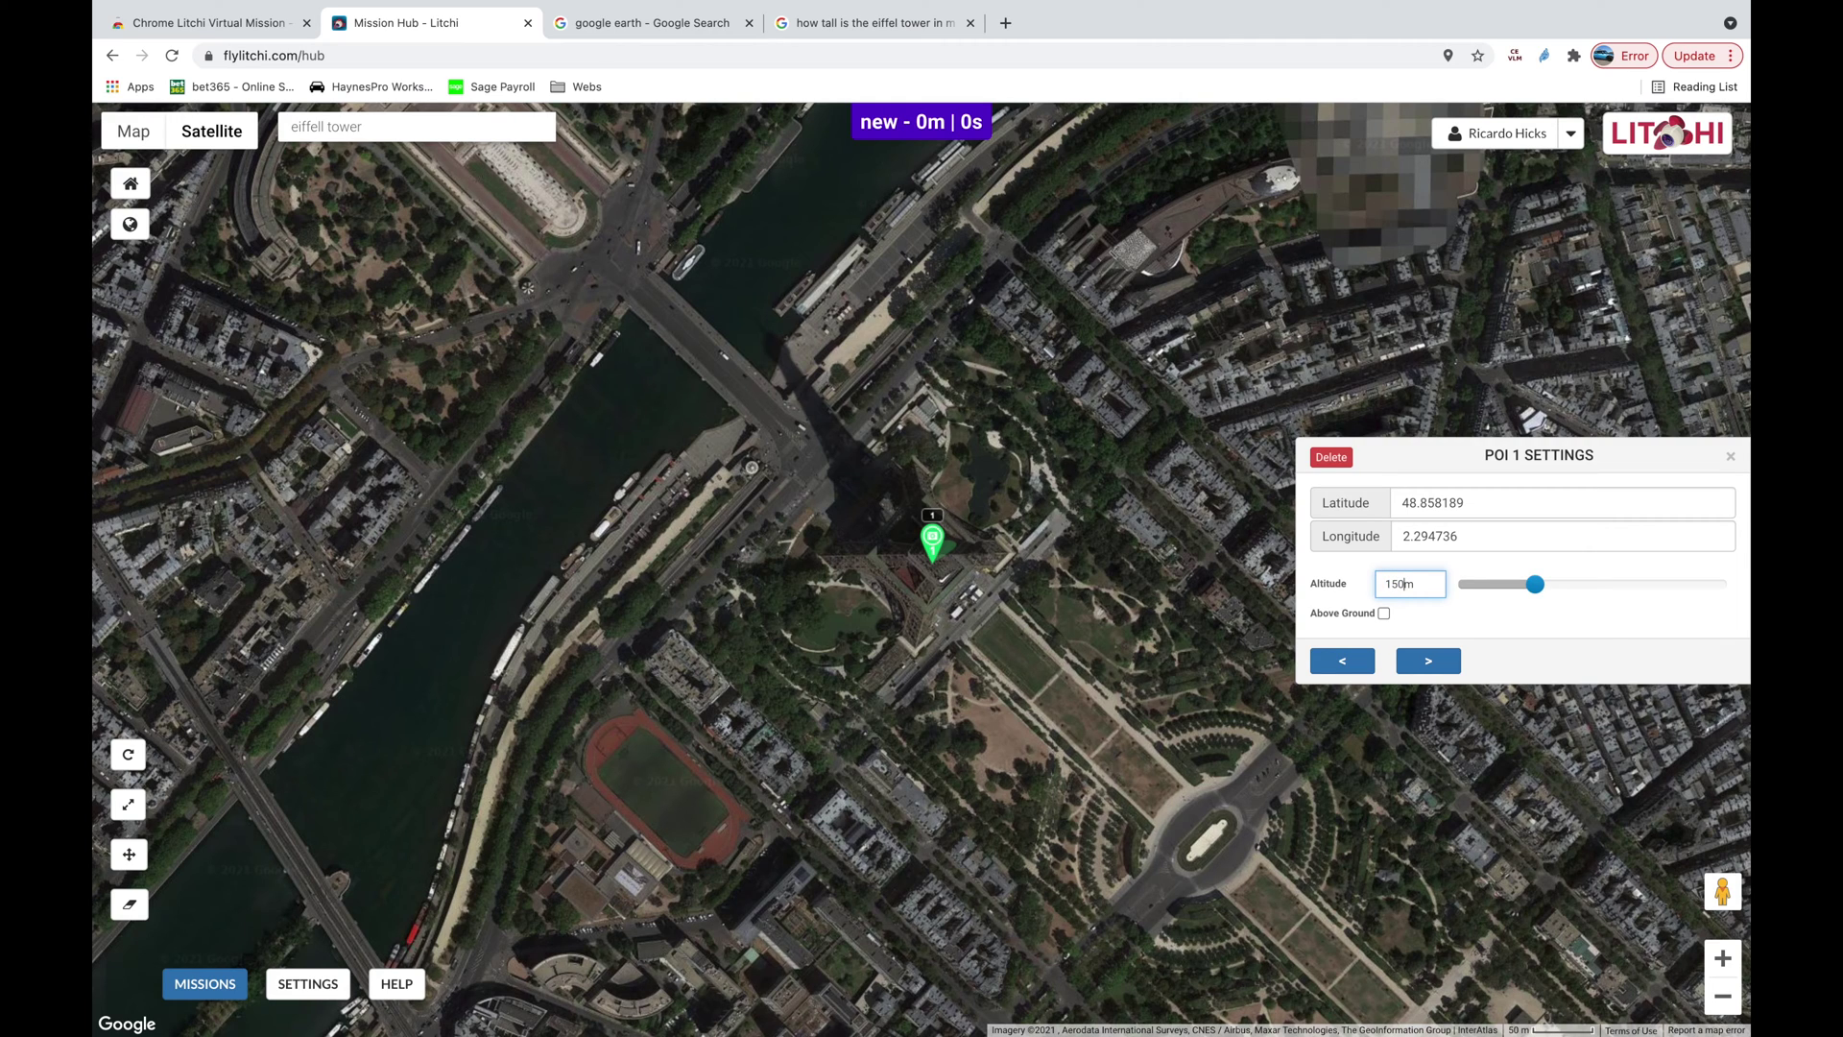
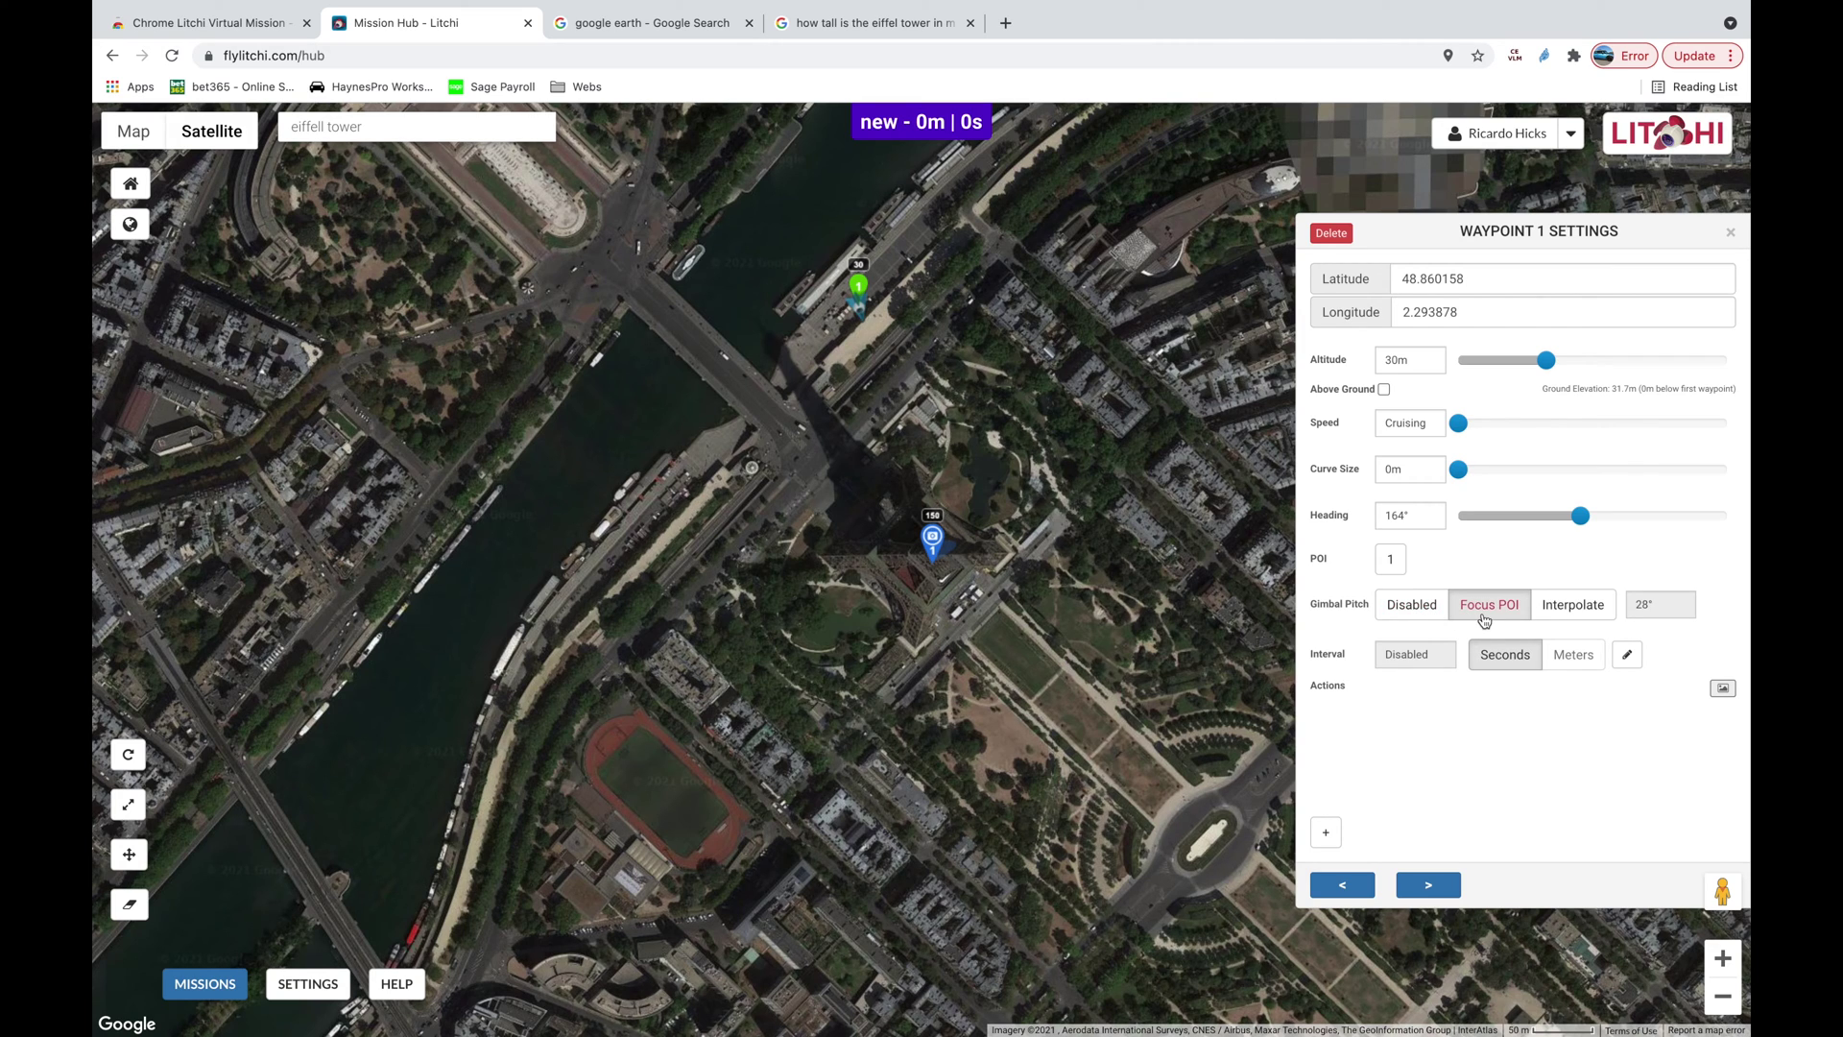
# Step: Set waypoint 1's gimbal pitch to Focus POI and place waypoints 2 to 8 clockwise in a loop around the Eiffel Tower
pyautogui.click(1584, 614)
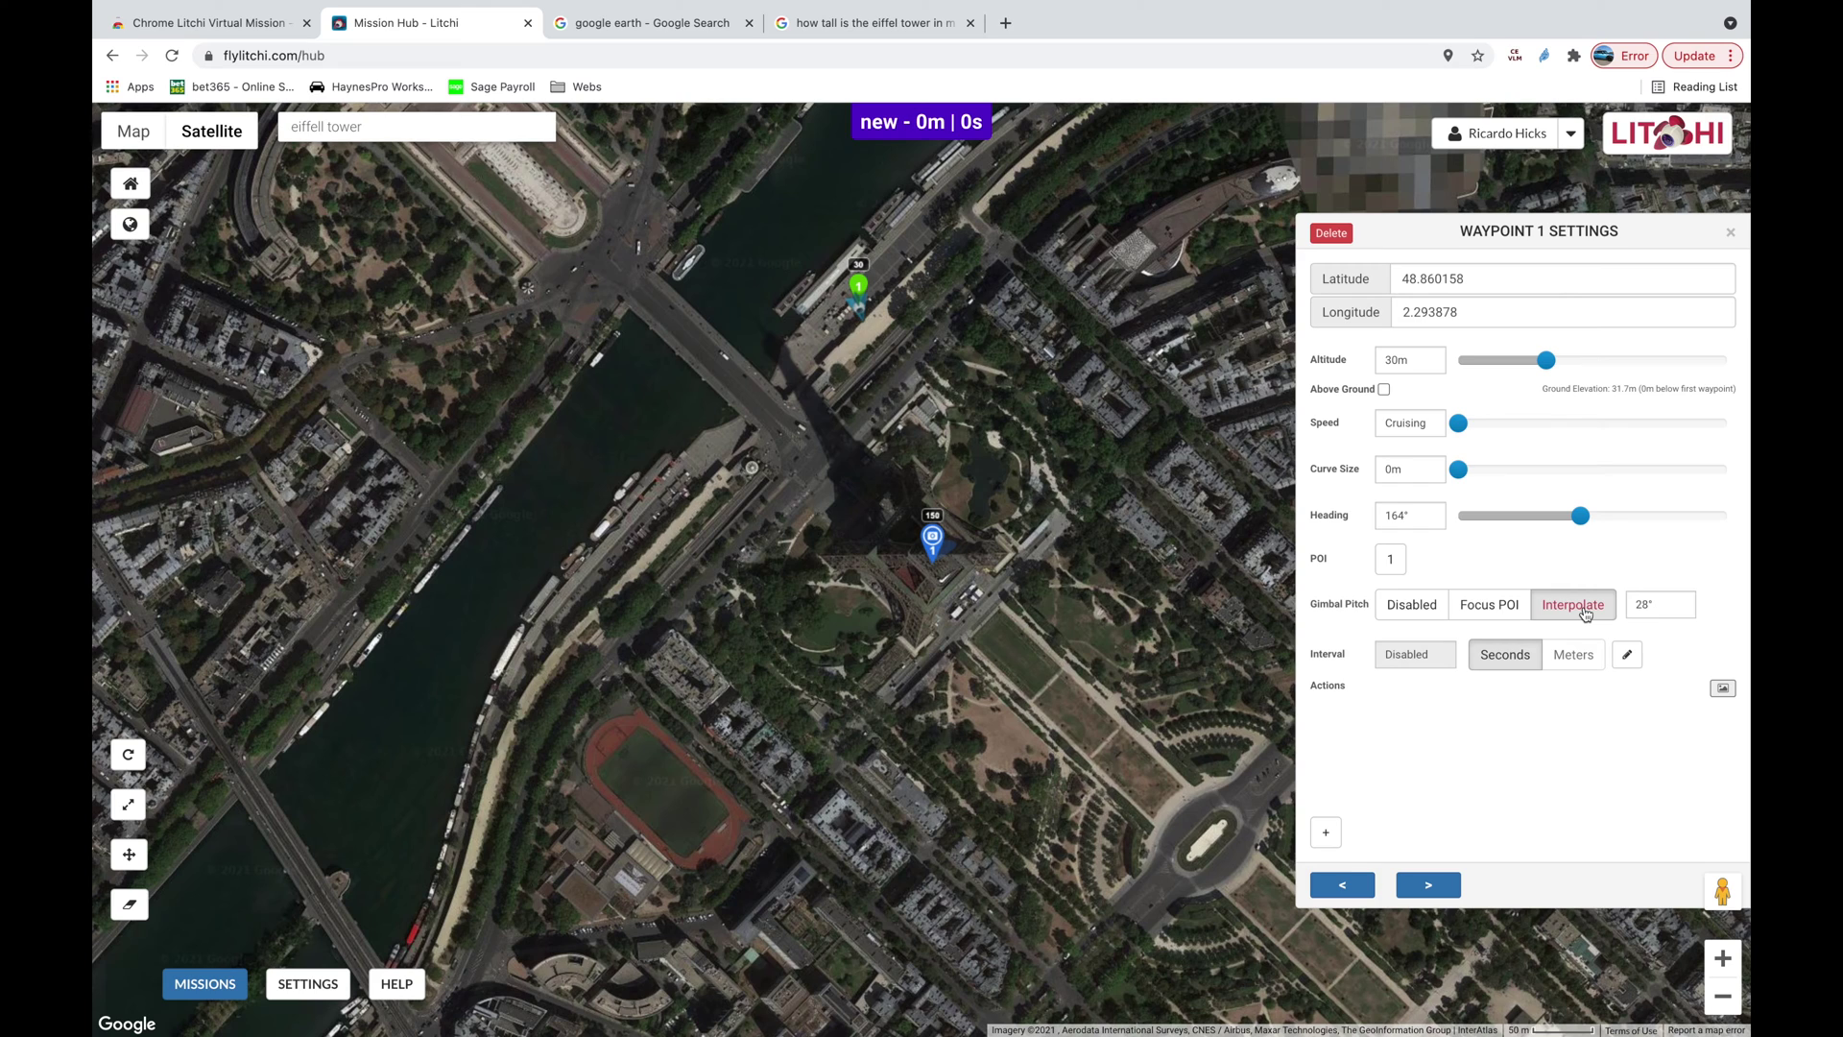
pyautogui.click(1489, 604)
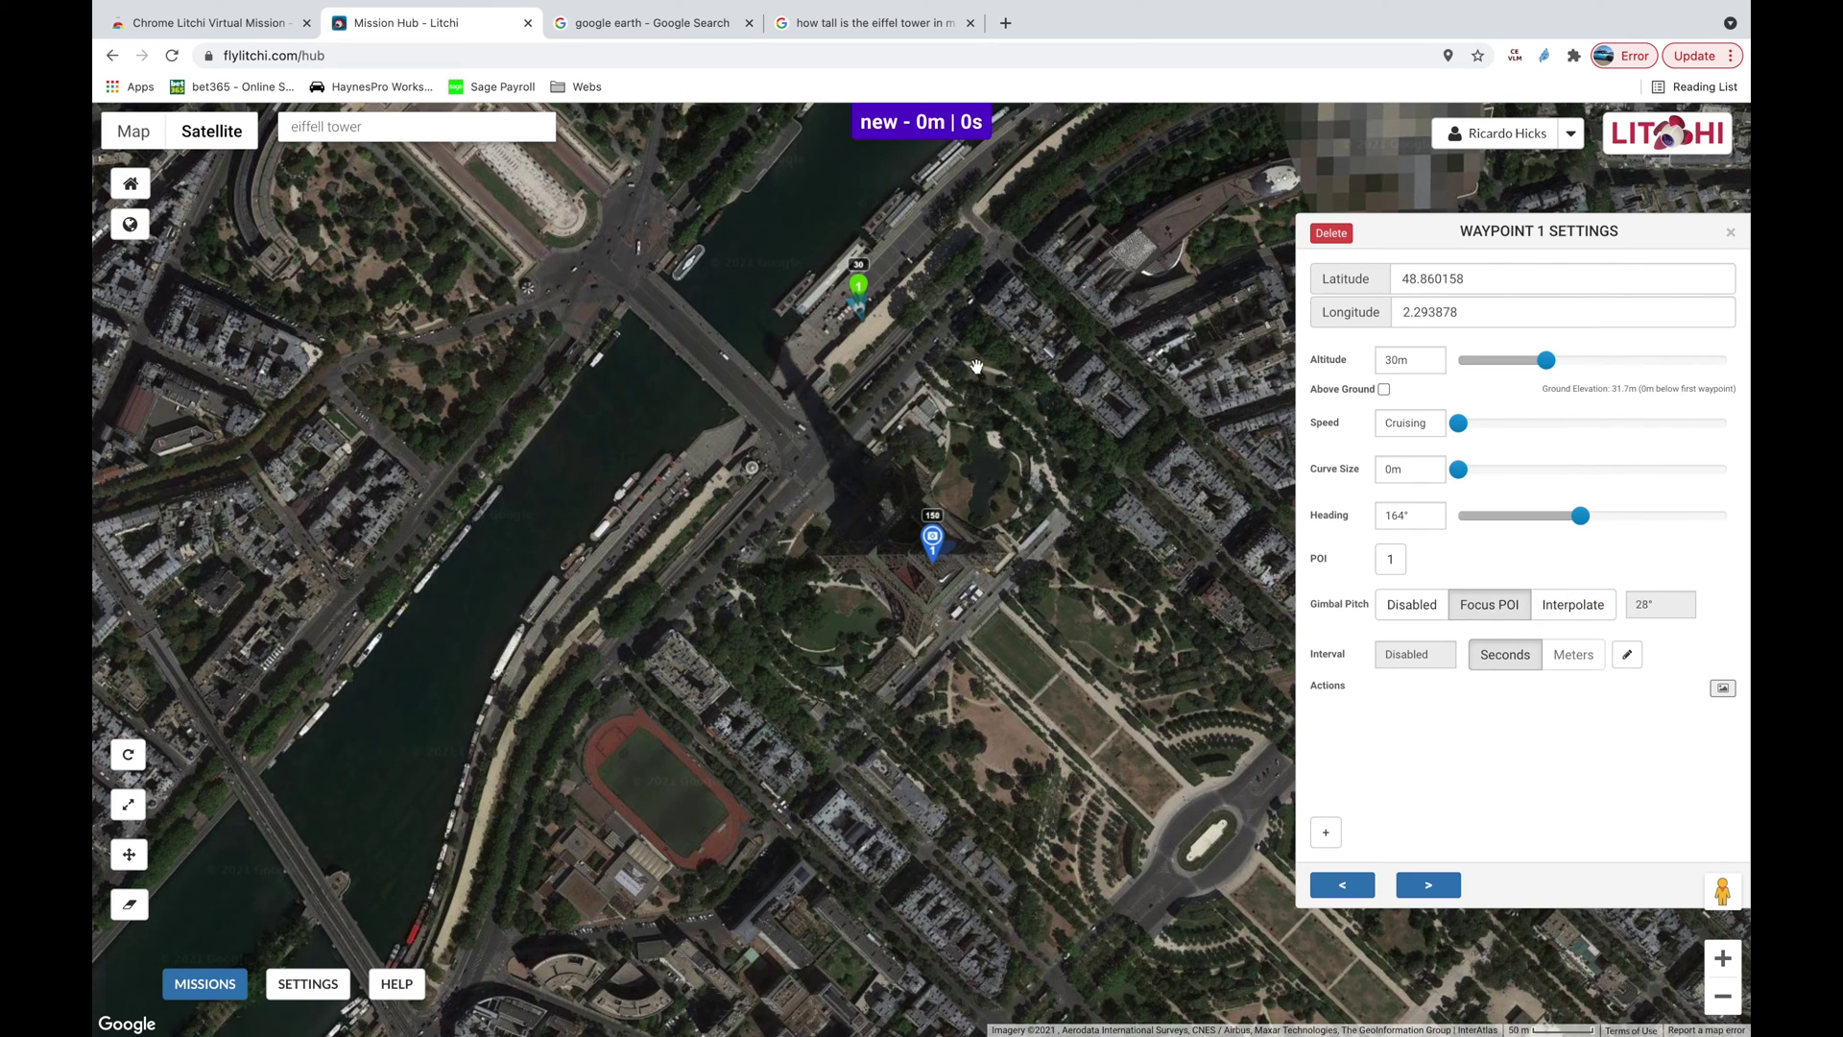
pyautogui.click(1091, 323)
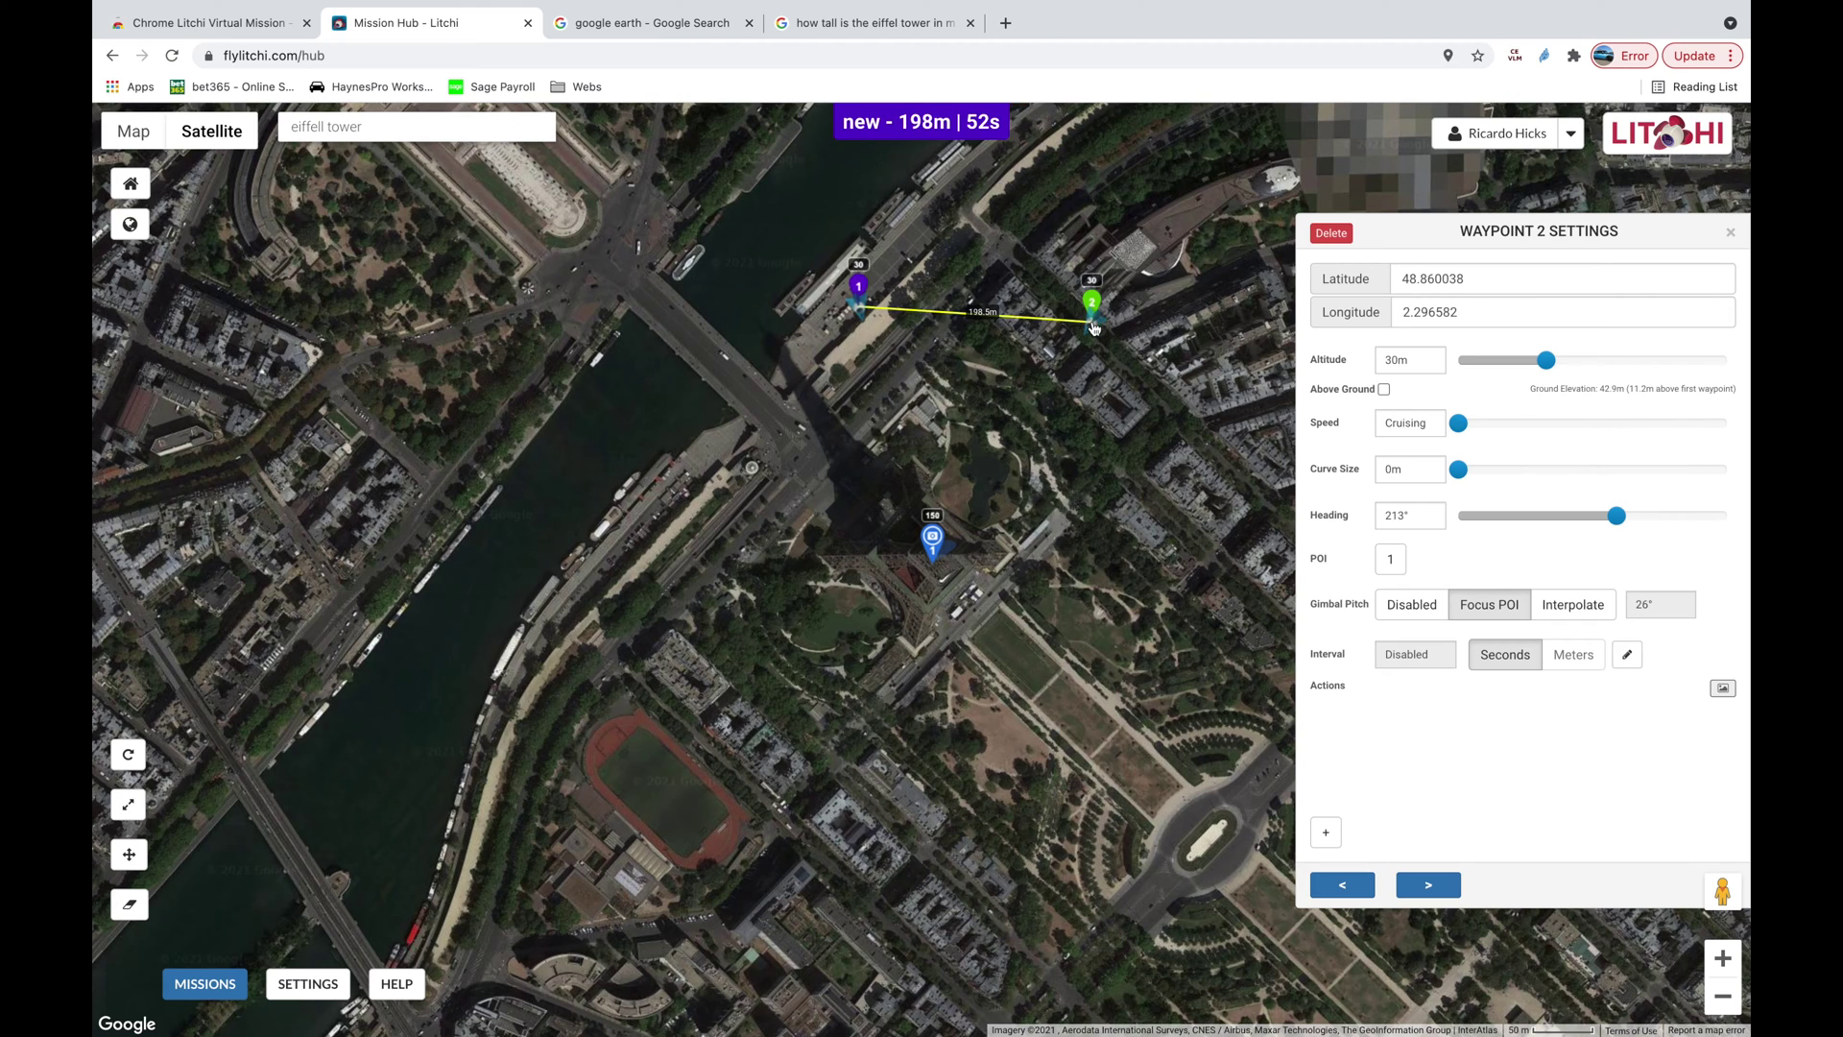
pyautogui.click(1164, 519)
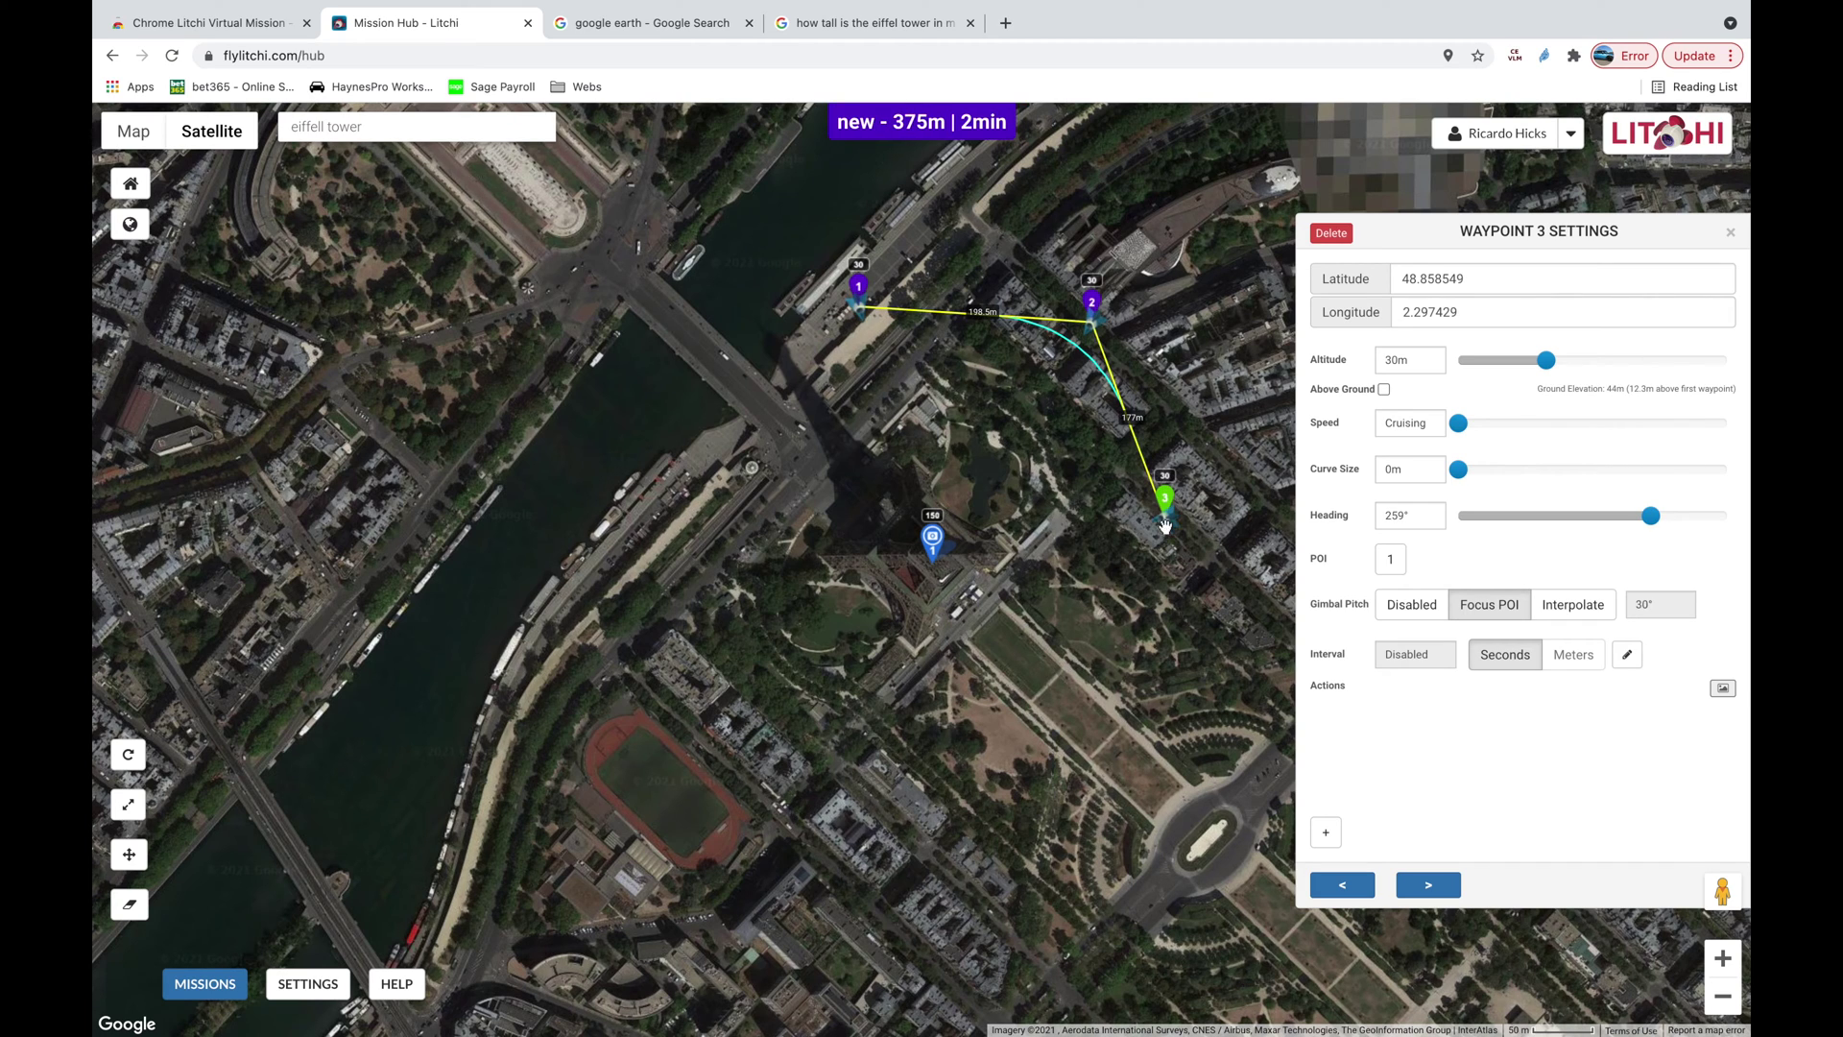
pyautogui.click(1142, 683)
pyautogui.click(1054, 787)
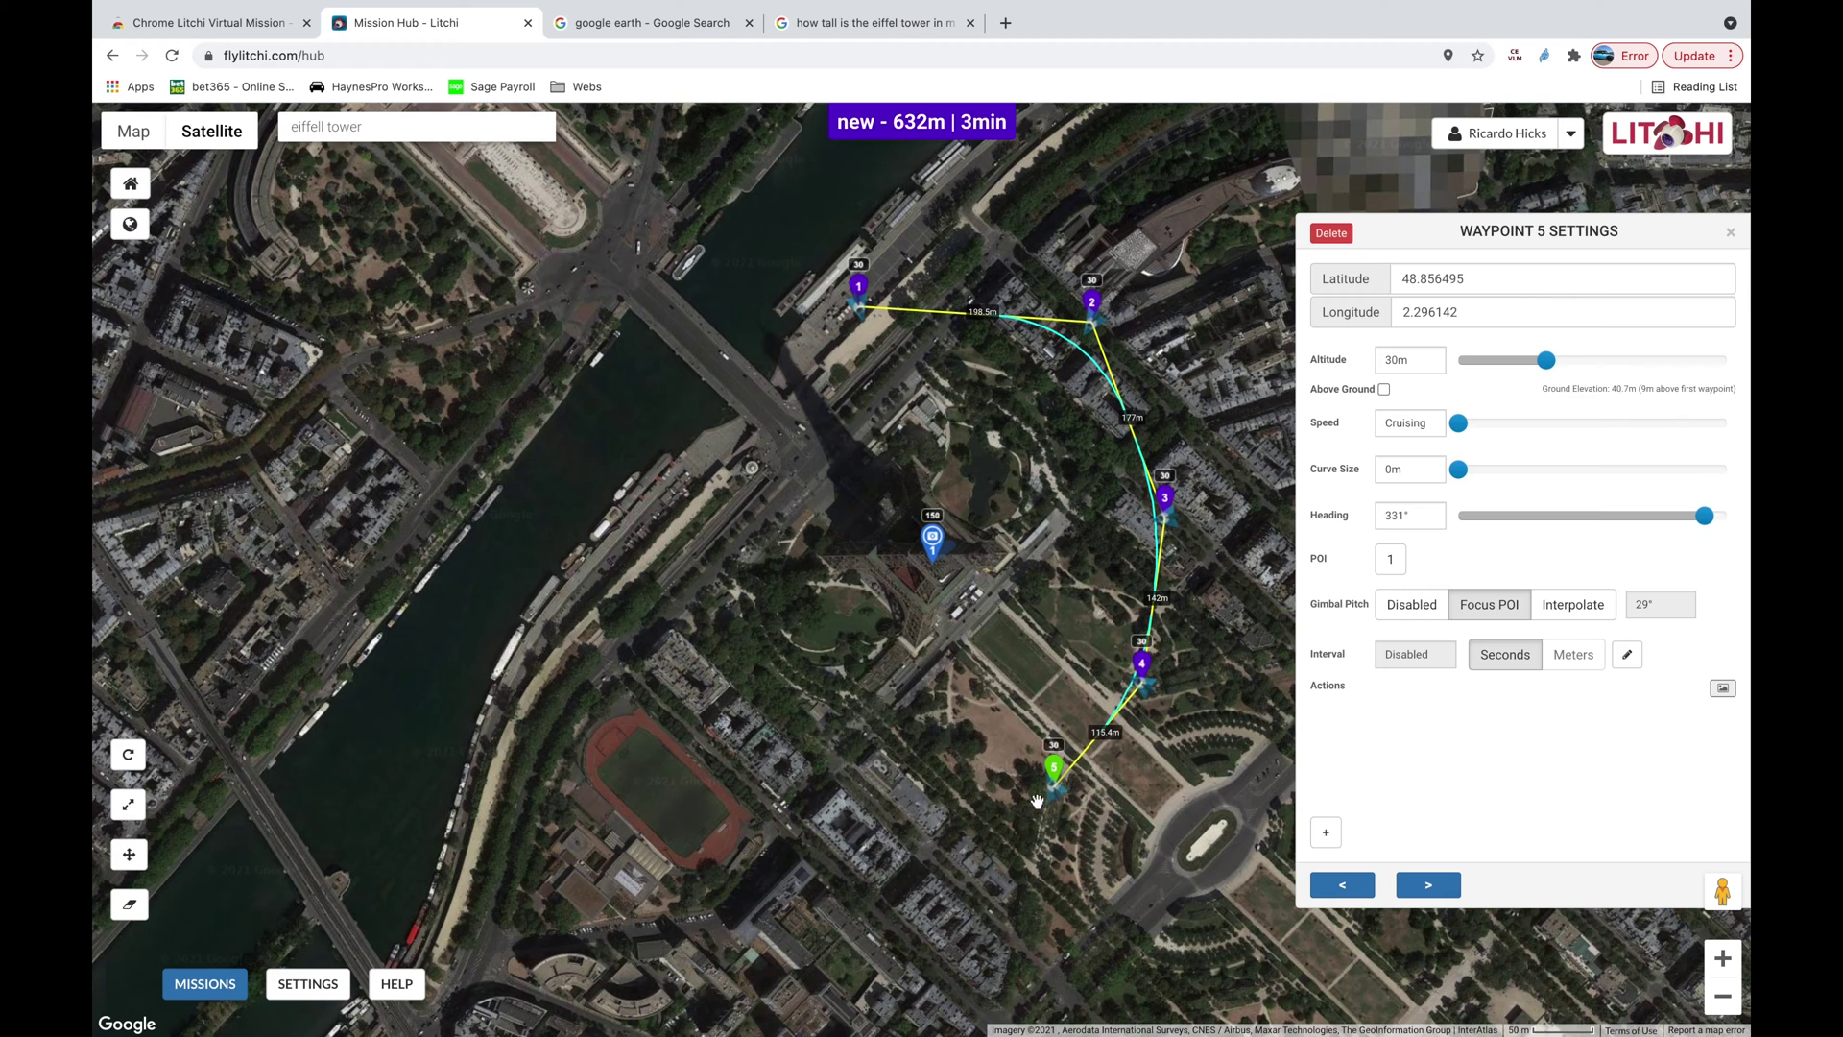
pyautogui.click(817, 780)
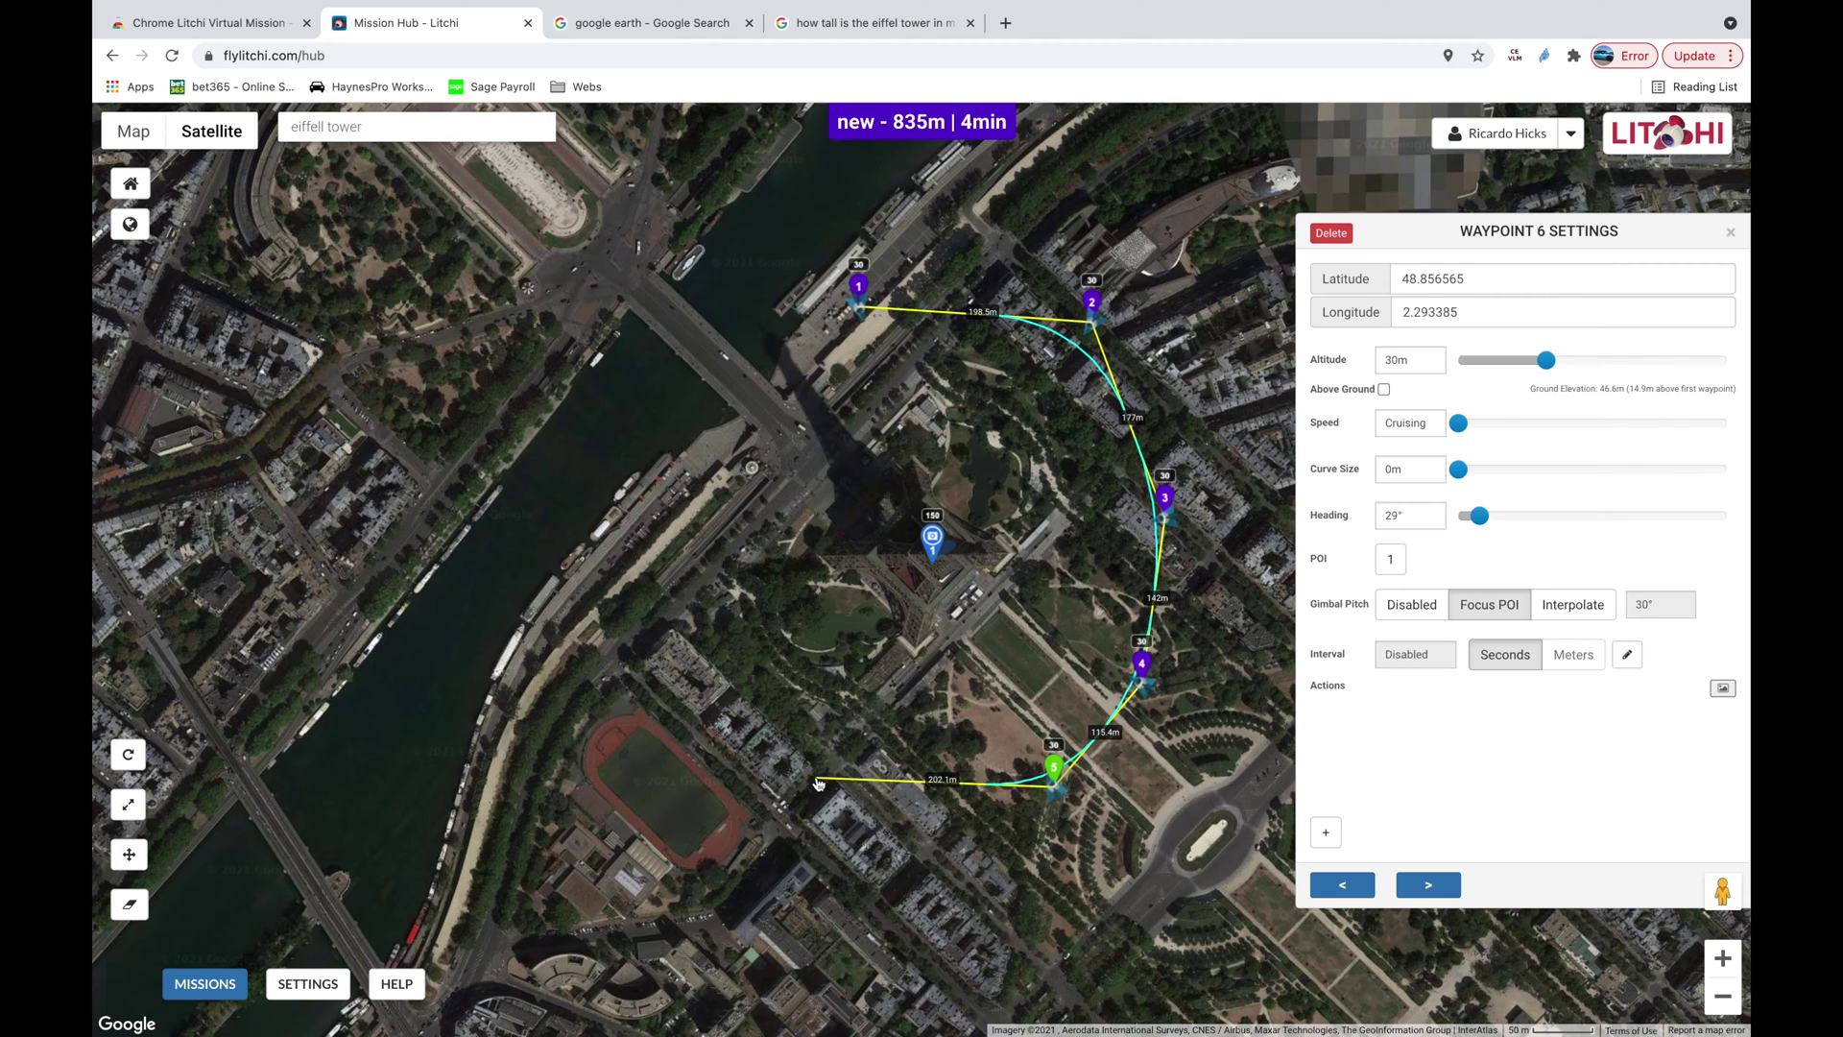
pyautogui.click(665, 608)
pyautogui.click(685, 439)
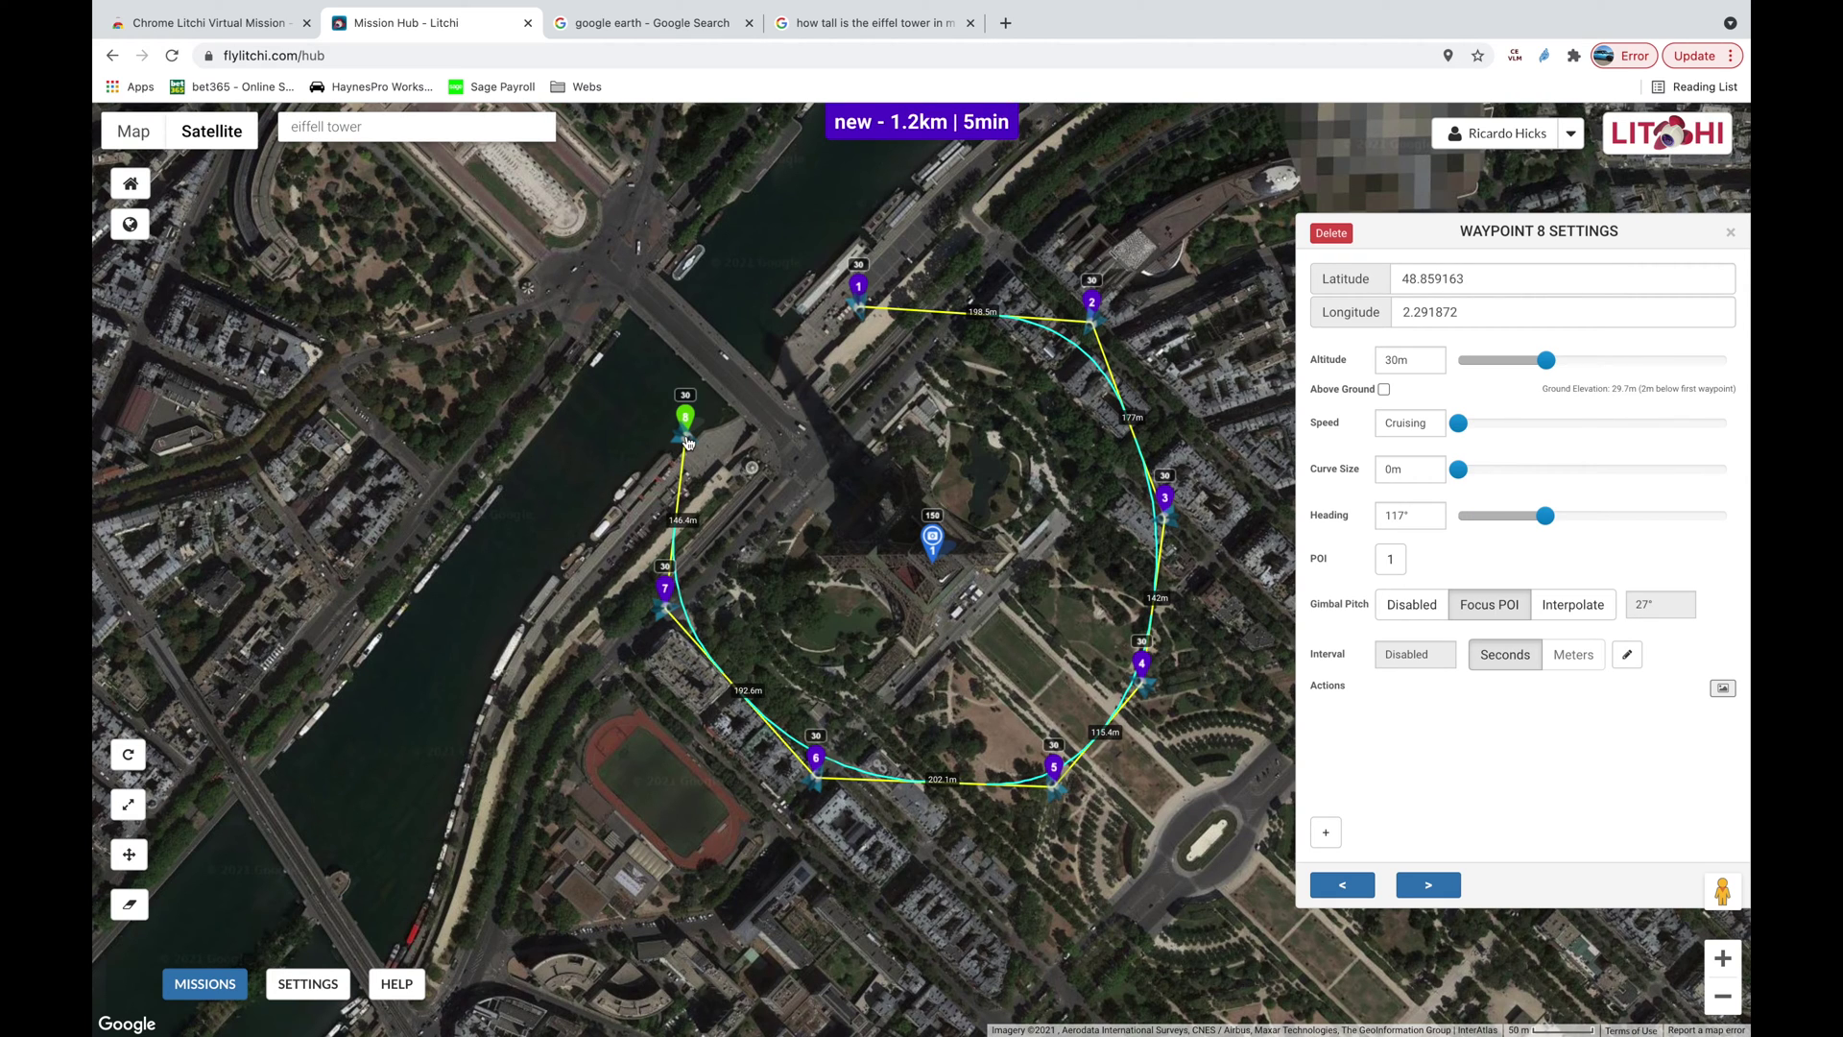
# Step: Raise the altitude of waypoint 2 to 51 m and of waypoint 3 to about 66 m
pyautogui.click(861, 285)
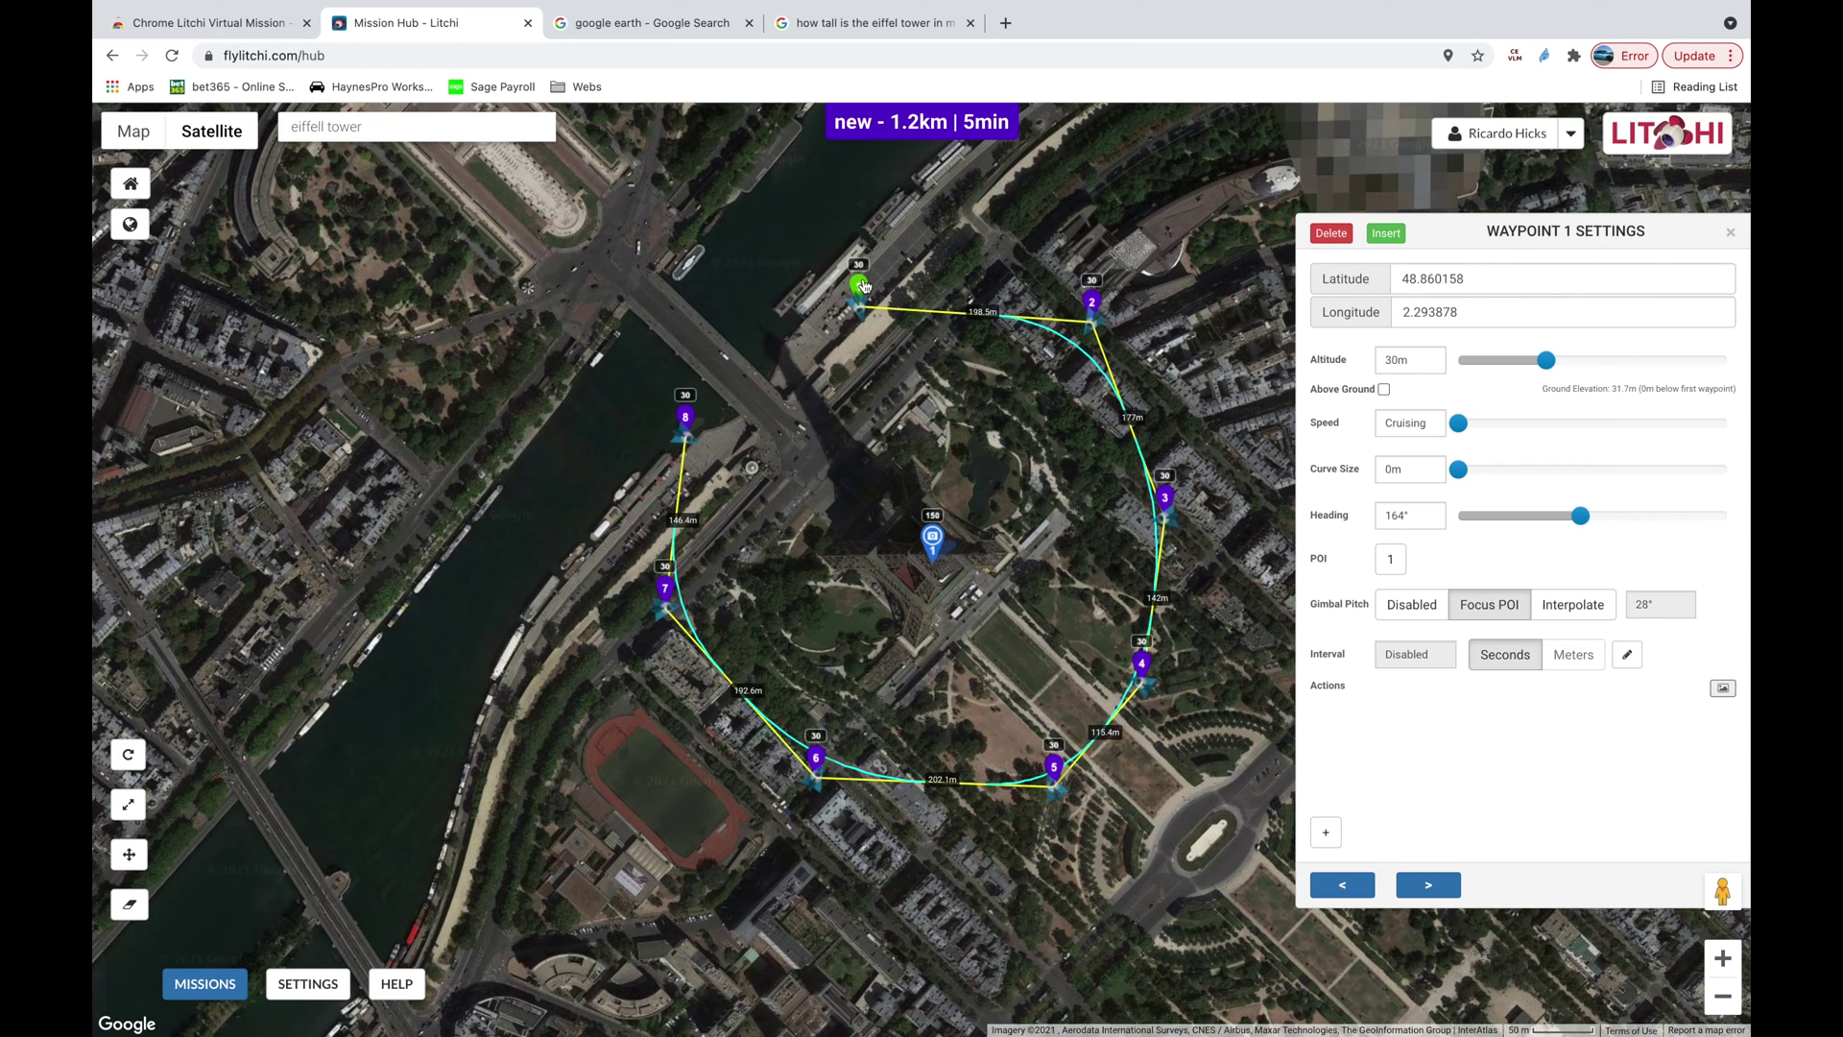
pyautogui.click(1094, 304)
pyautogui.moveTo(1548, 371); pyautogui.dragTo(1556, 372)
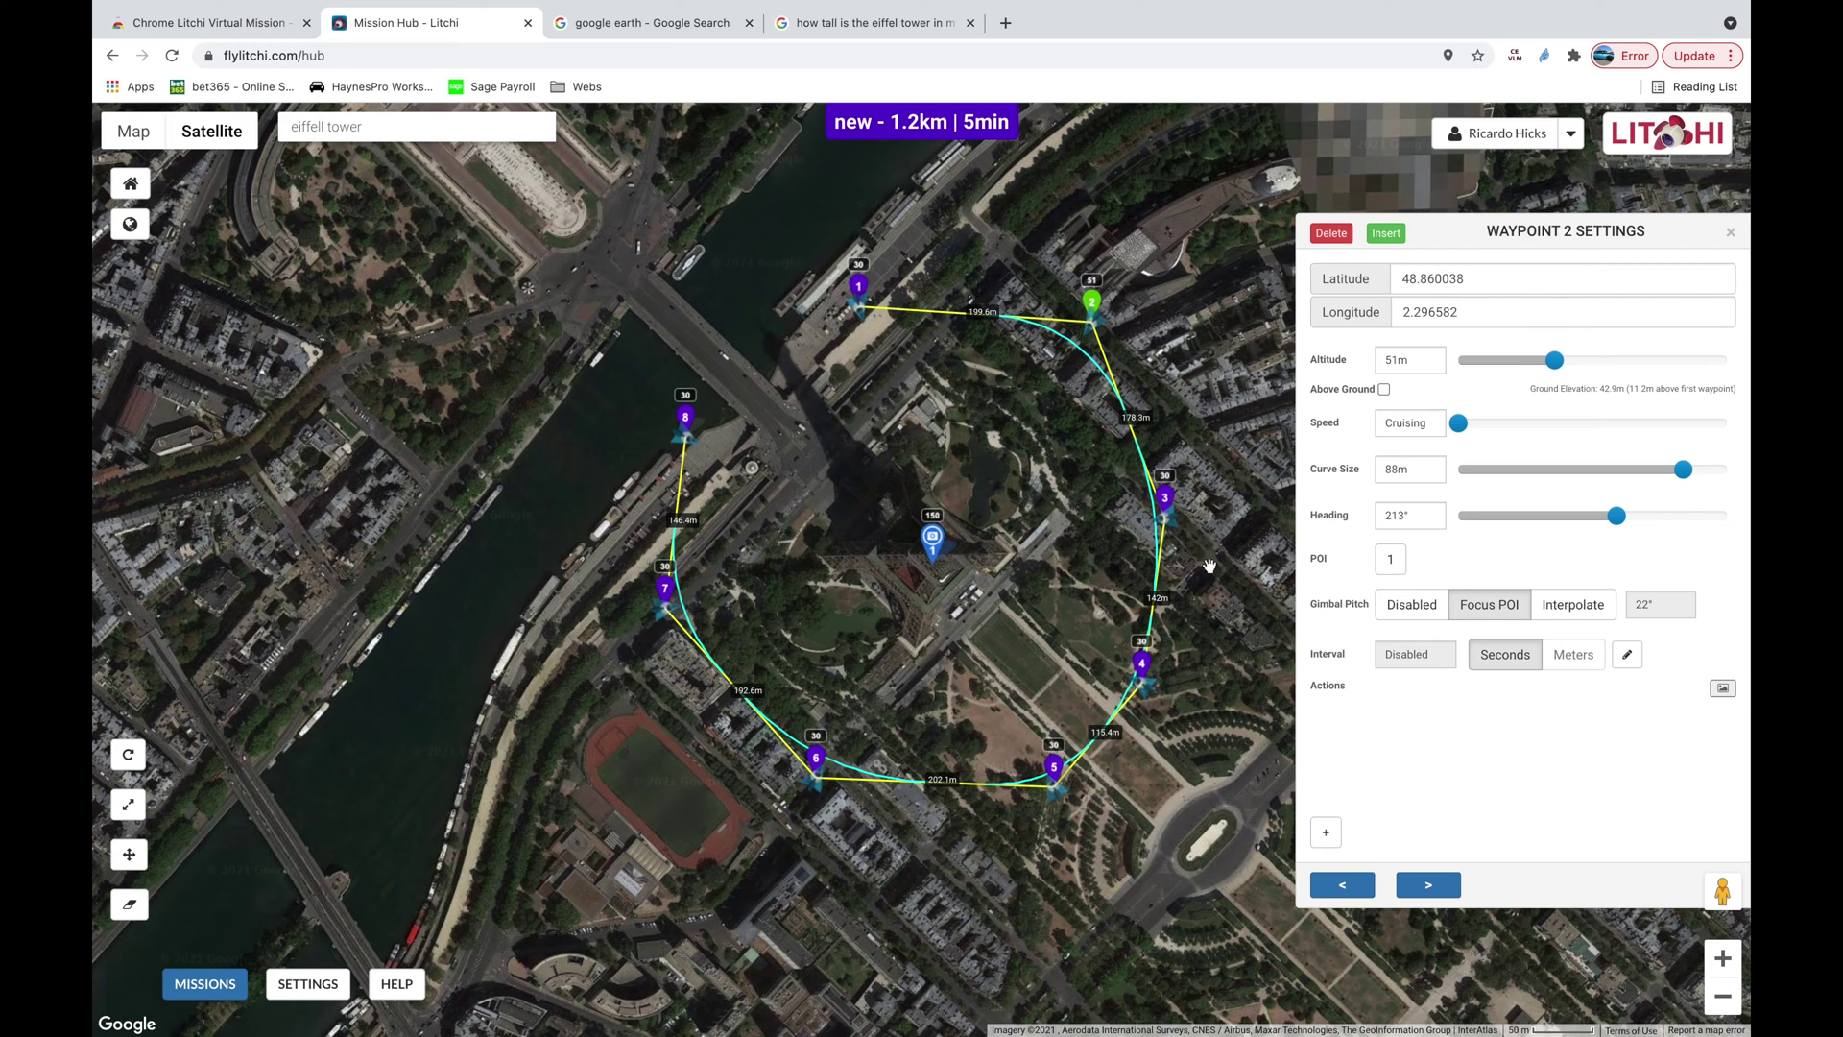
pyautogui.click(1449, 879)
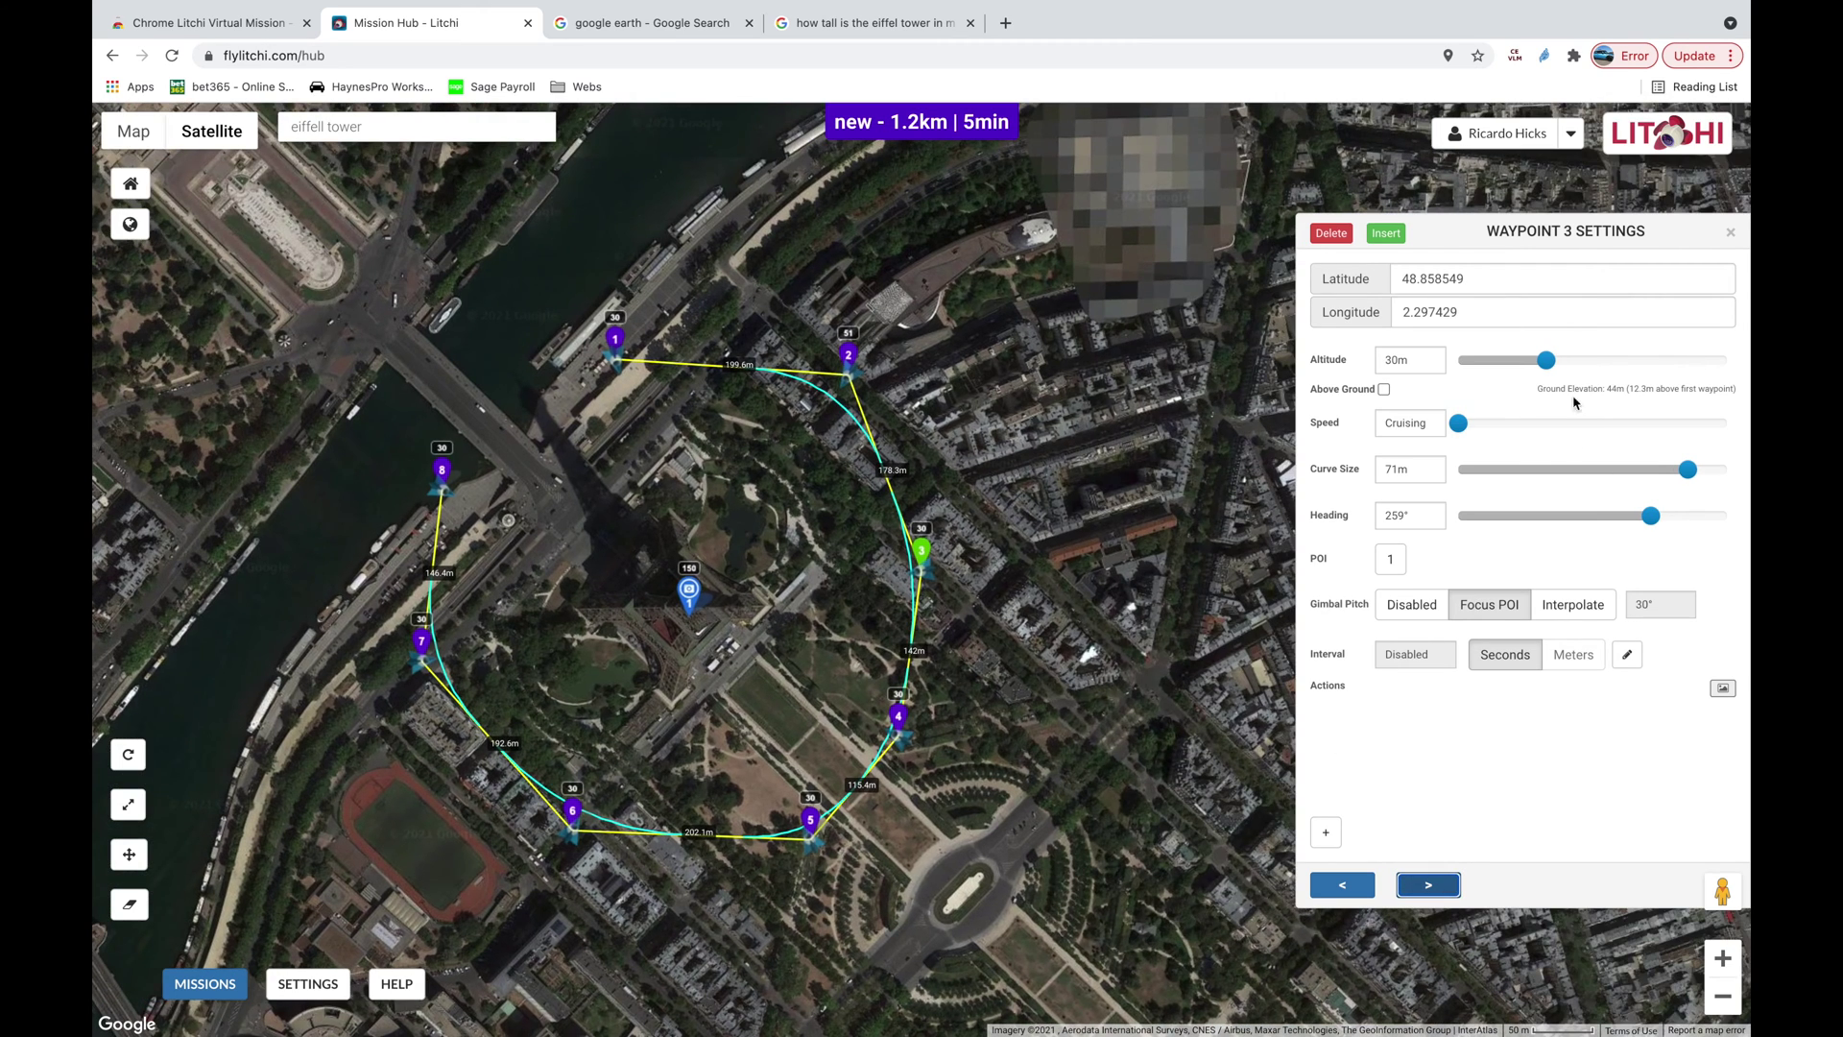
pyautogui.moveTo(1546, 361); pyautogui.dragTo(1560, 363)
# Step: Raise the altitude of waypoint 4 to 104 m and of waypoint 5 to about 119 m
pyautogui.click(1440, 881)
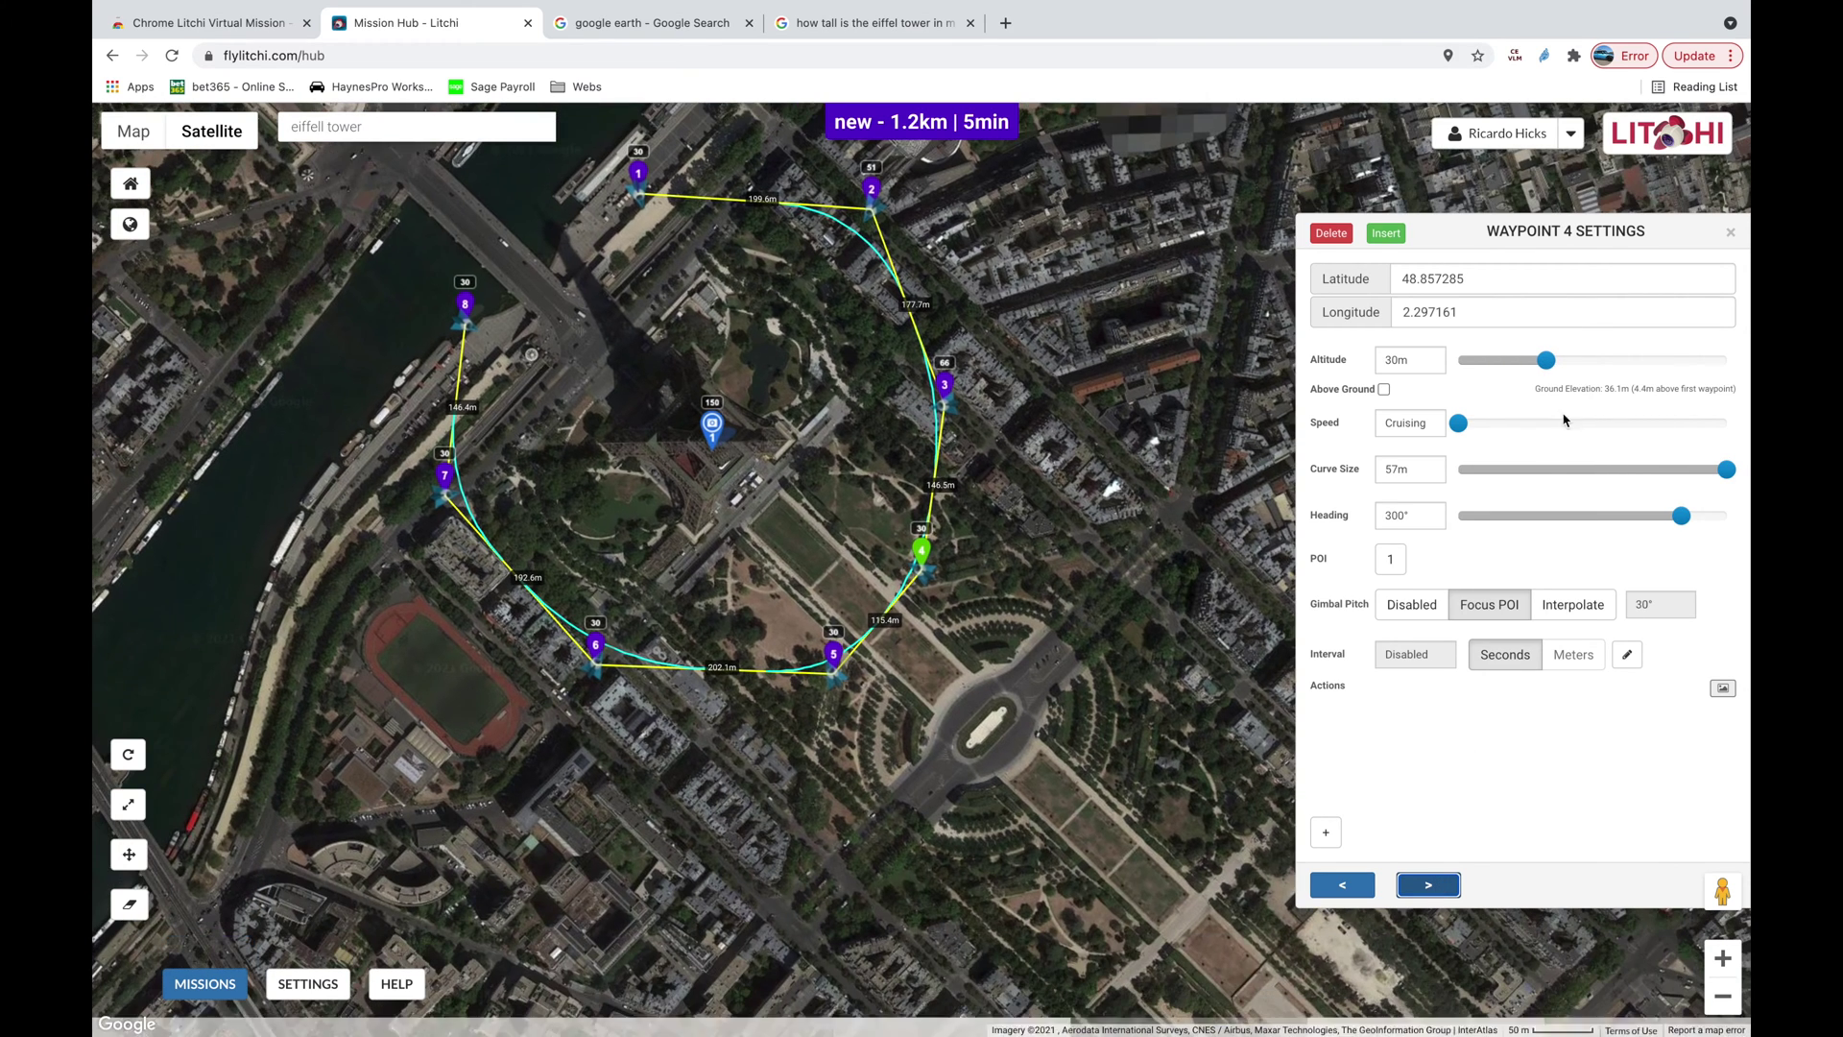
pyautogui.moveTo(1548, 363); pyautogui.dragTo(1577, 366)
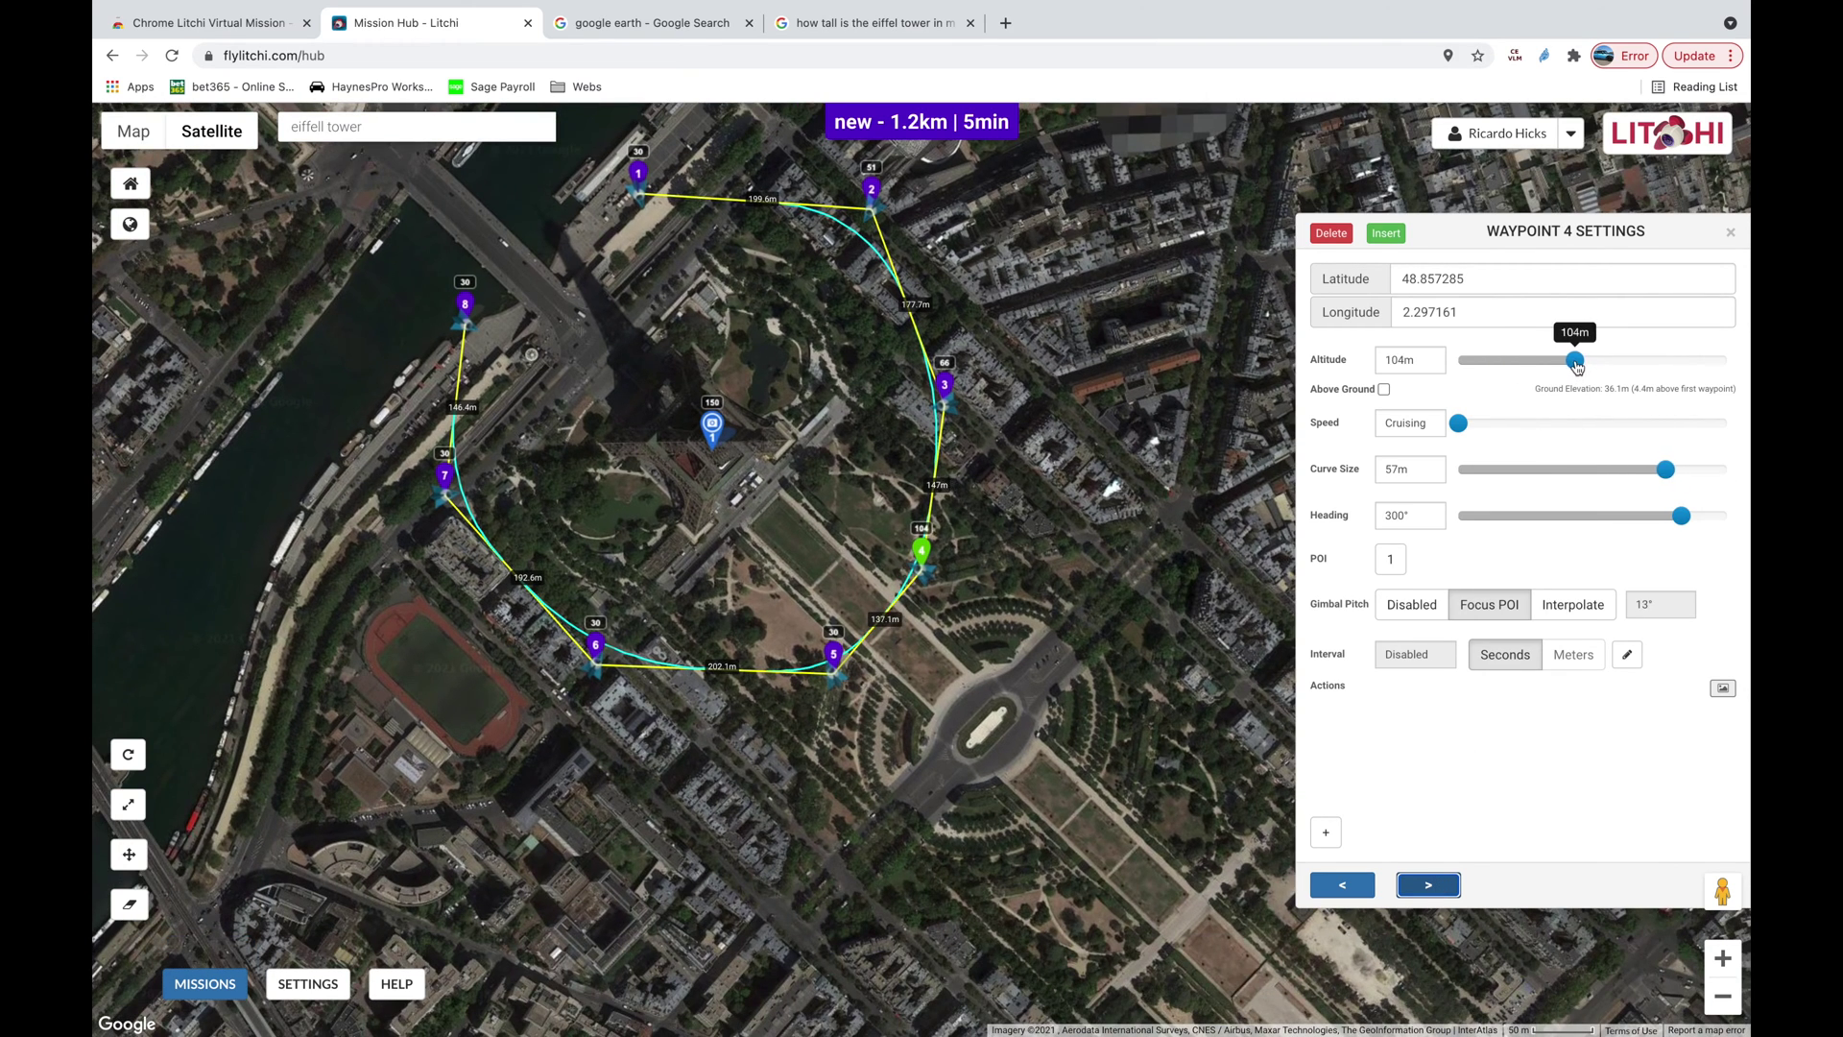
pyautogui.click(1440, 880)
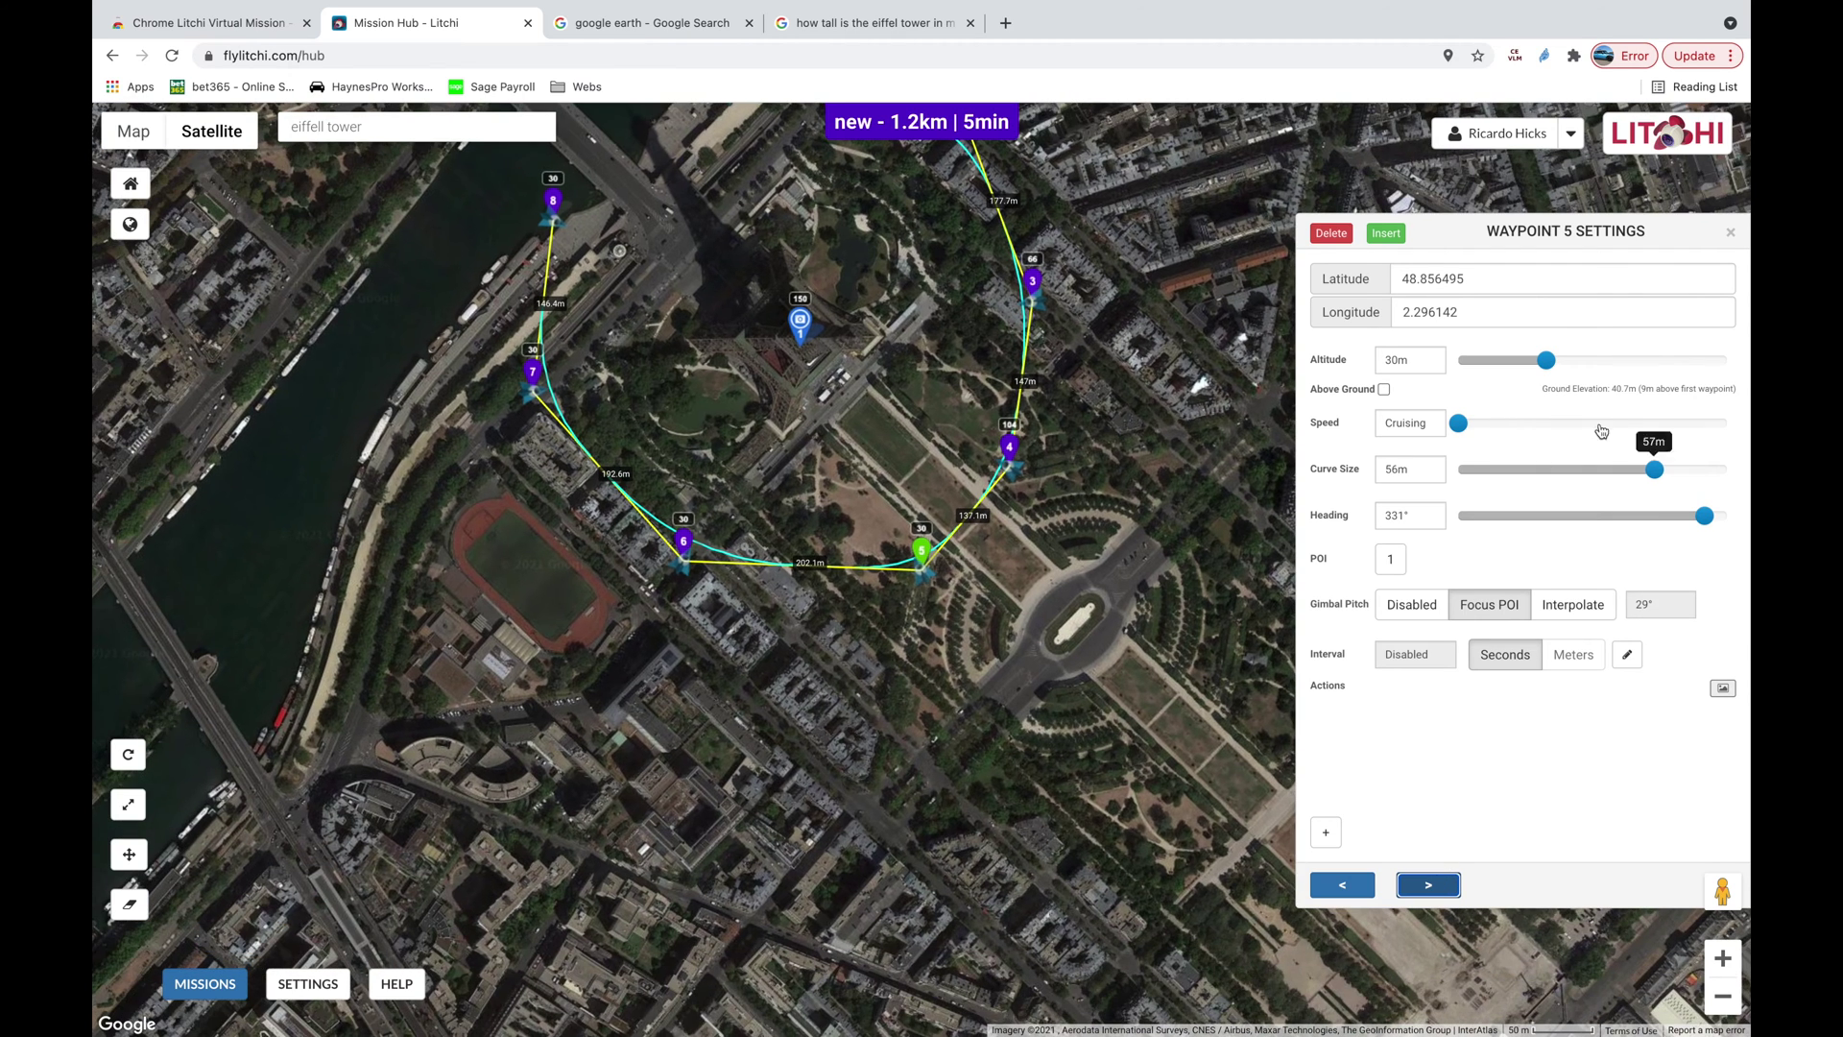
pyautogui.moveTo(1547, 363); pyautogui.dragTo(1584, 363)
# Step: Set waypoint 6's altitude to 94 m and waypoint 7's to about 49 m, and open the settings of waypoint 8
pyautogui.click(1434, 885)
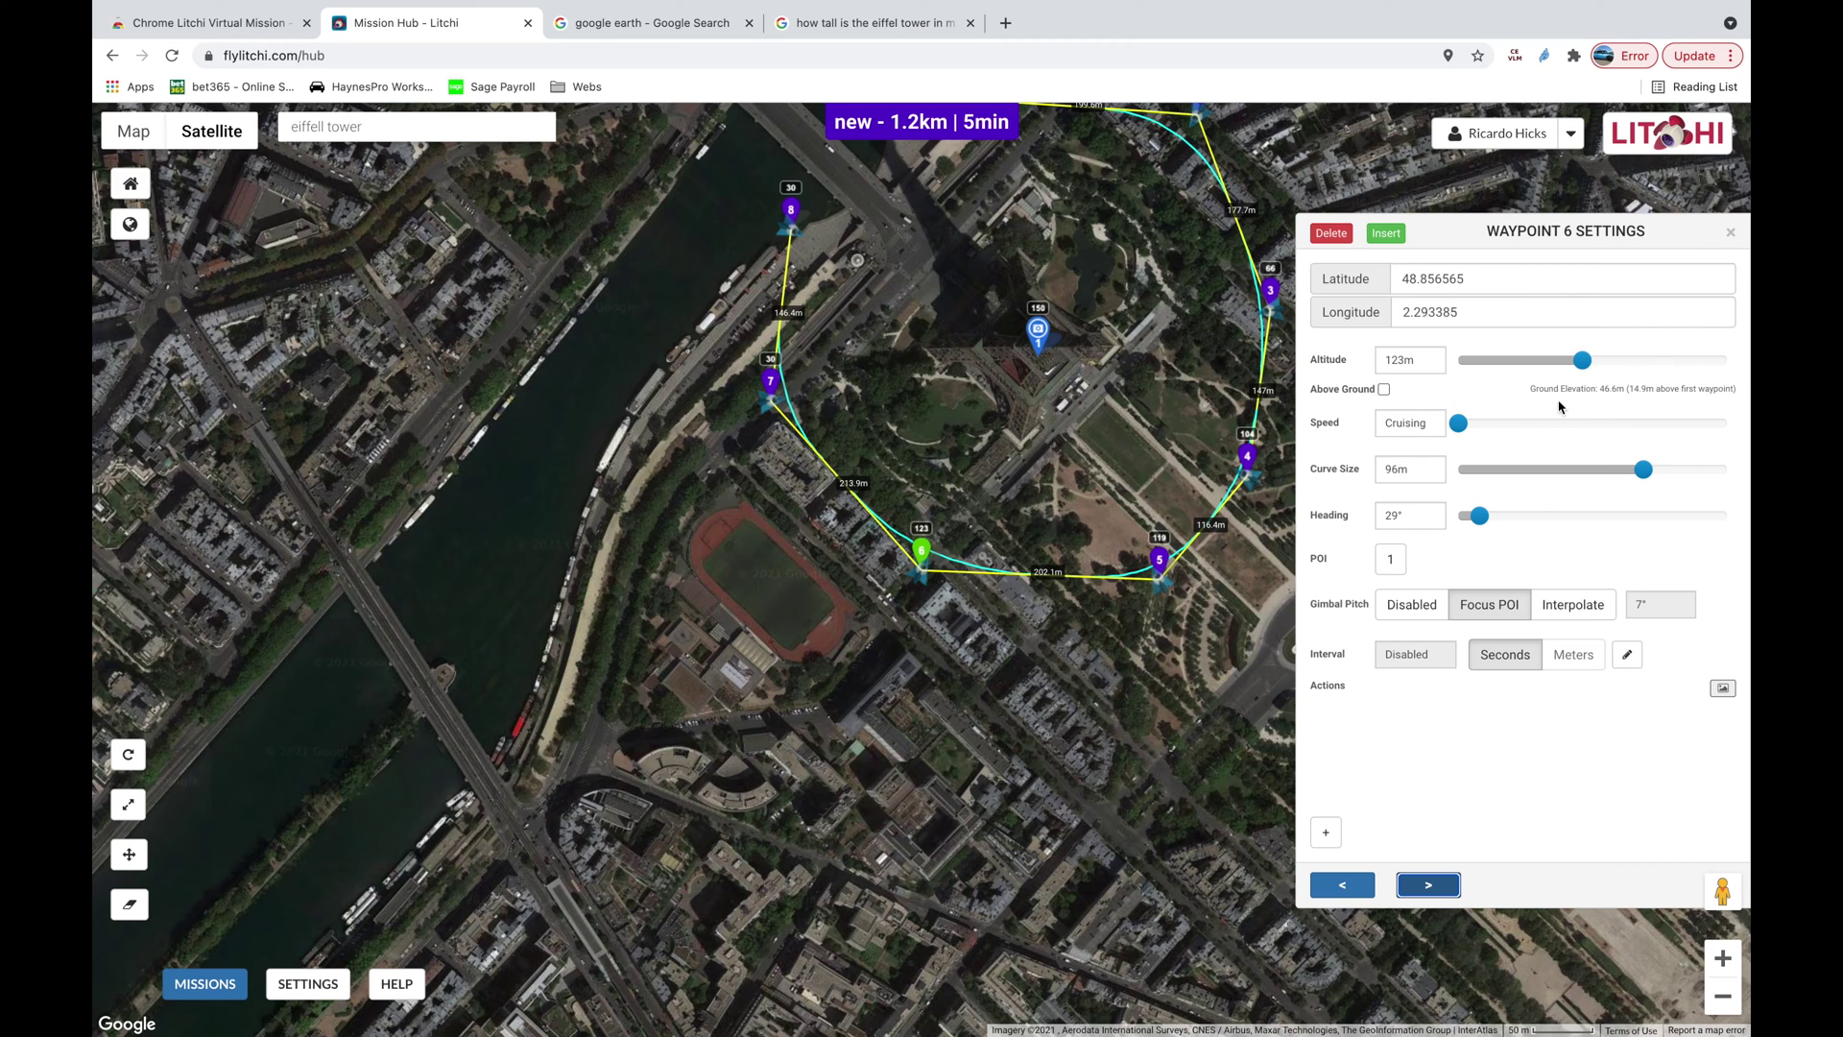
pyautogui.moveTo(1582, 363); pyautogui.dragTo(1571, 363)
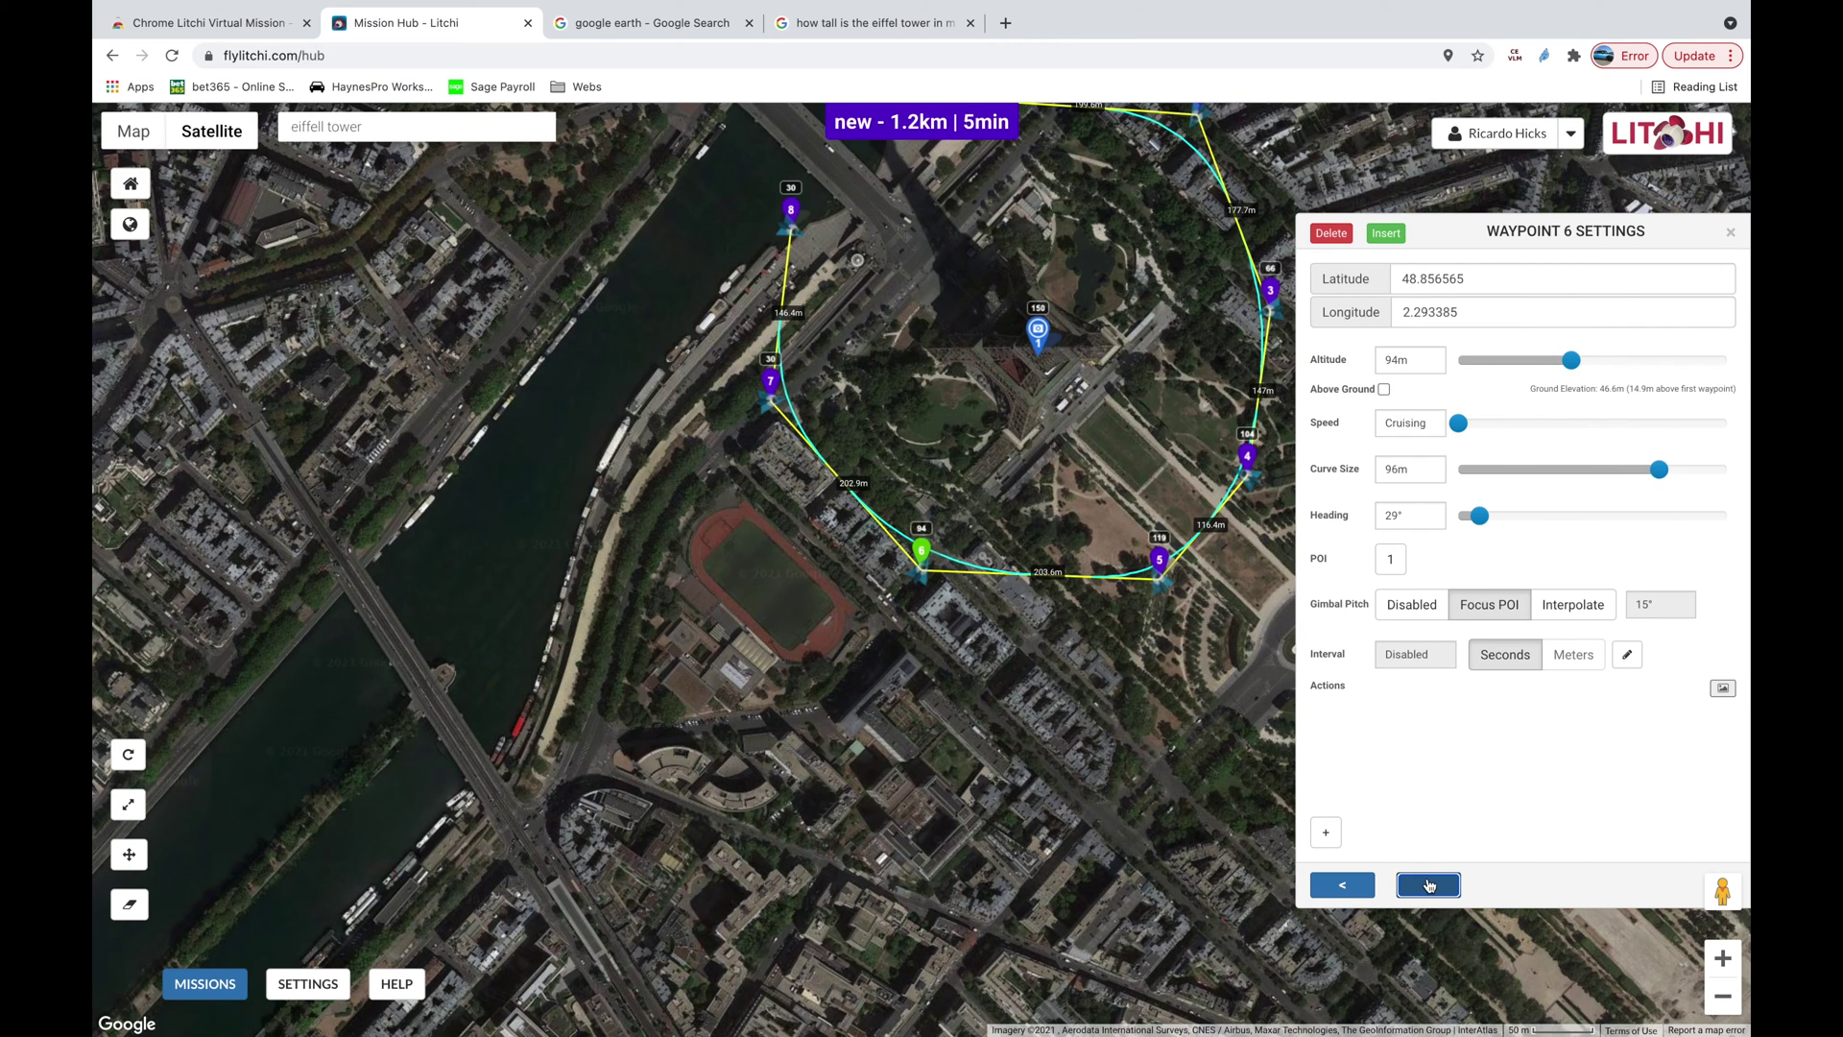
pyautogui.click(1429, 884)
pyautogui.moveTo(1546, 364); pyautogui.dragTo(1556, 366)
pyautogui.click(1430, 884)
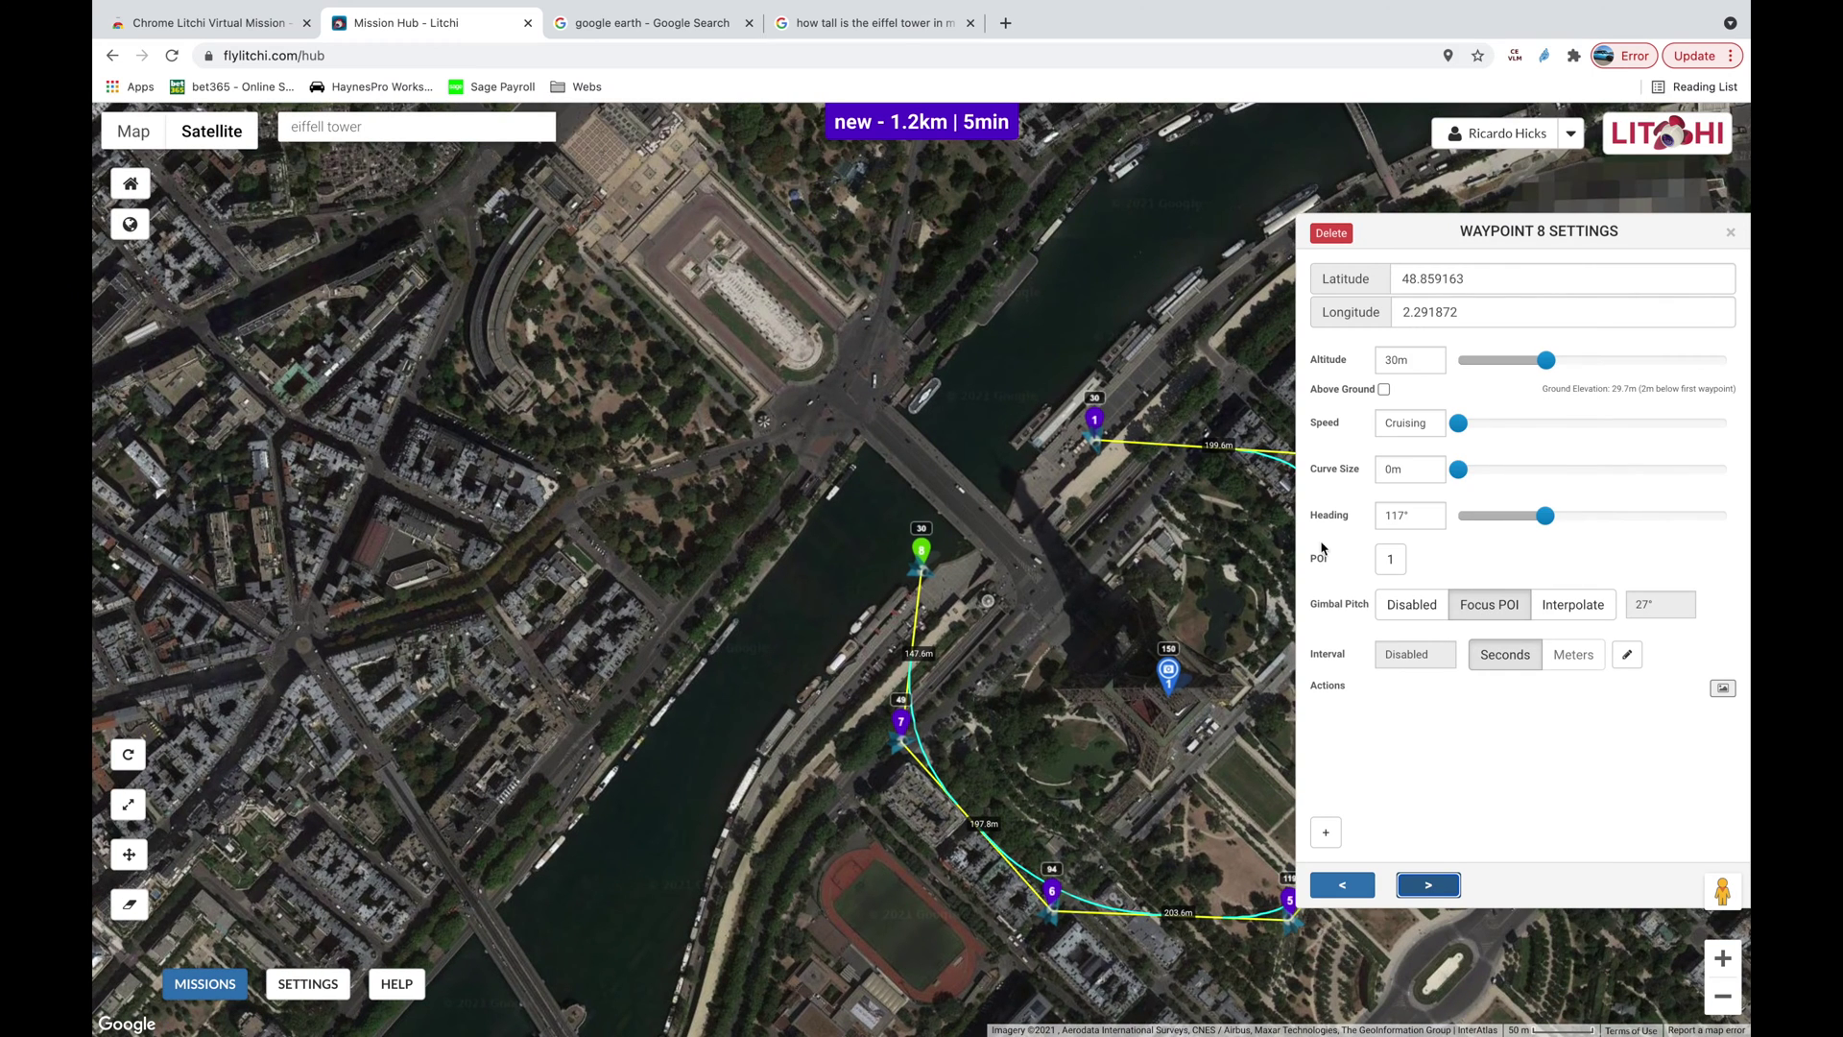
# Step: Close waypoint 8's settings and save the mission under the name "Paris"
pyautogui.click(1730, 232)
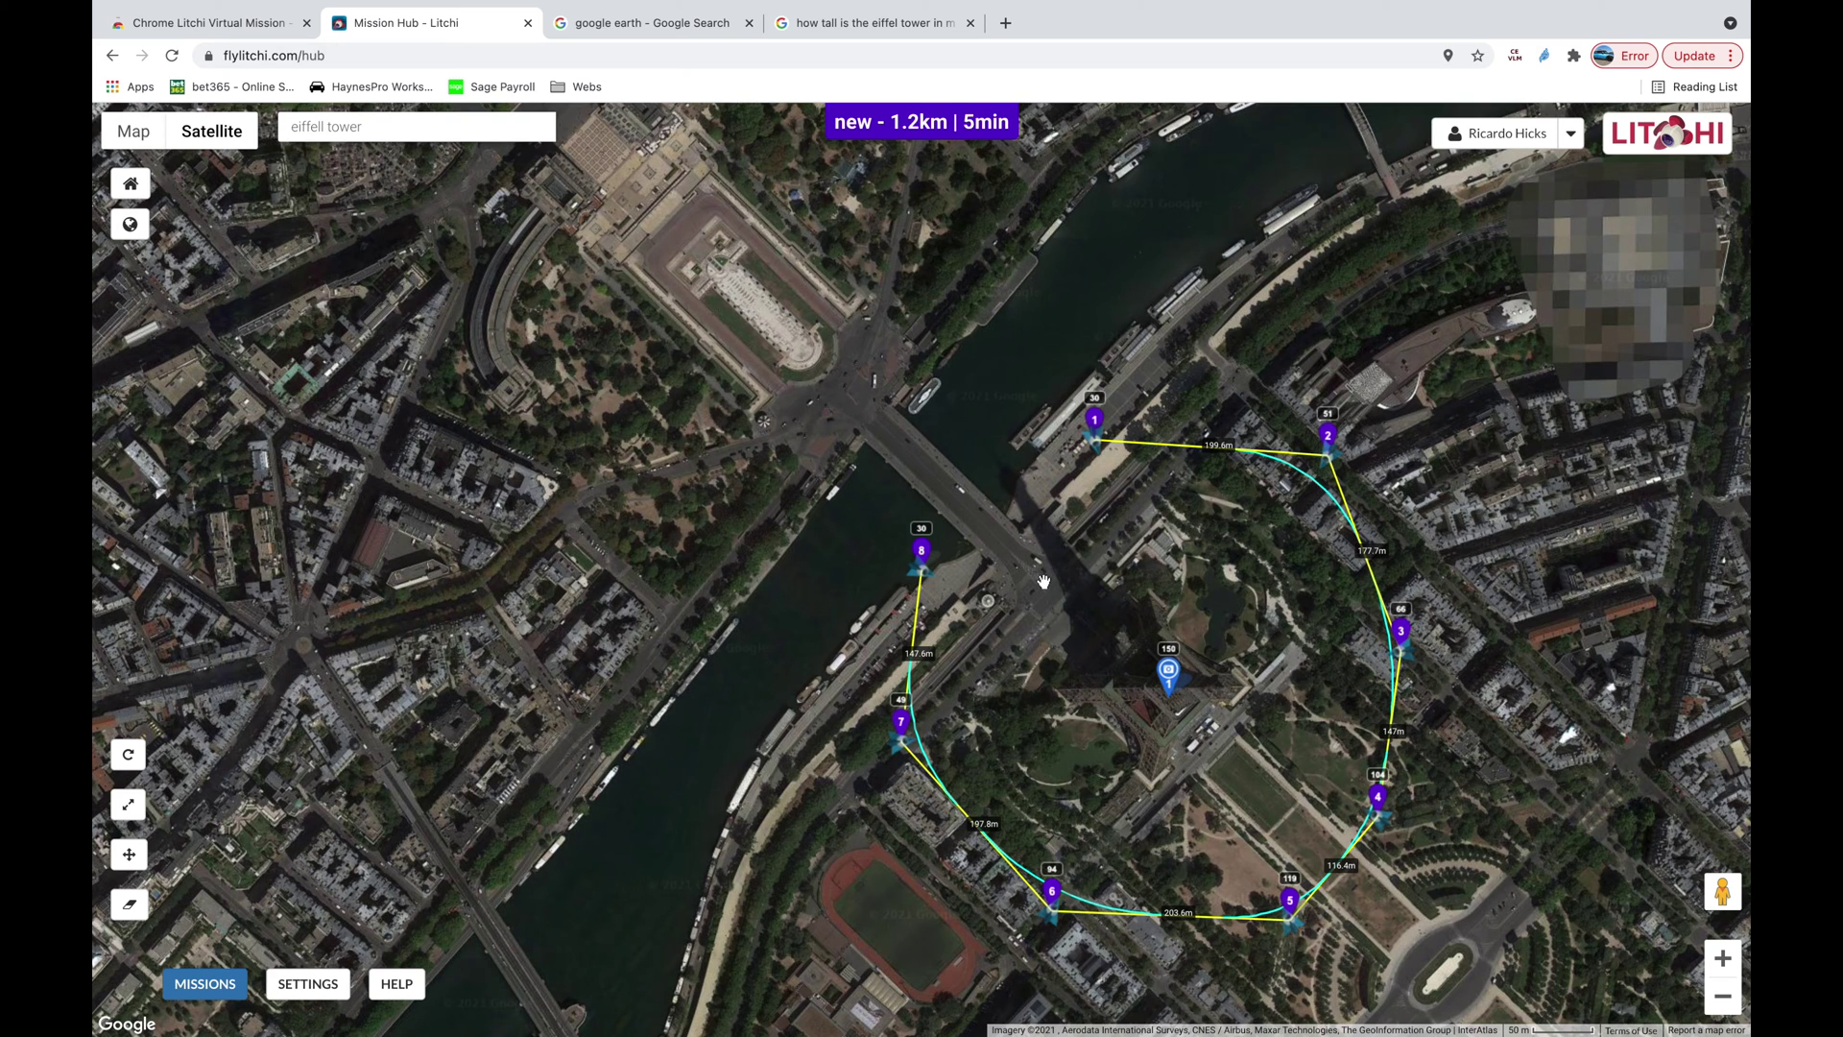
pyautogui.moveTo(1043, 582); pyautogui.dragTo(926, 506)
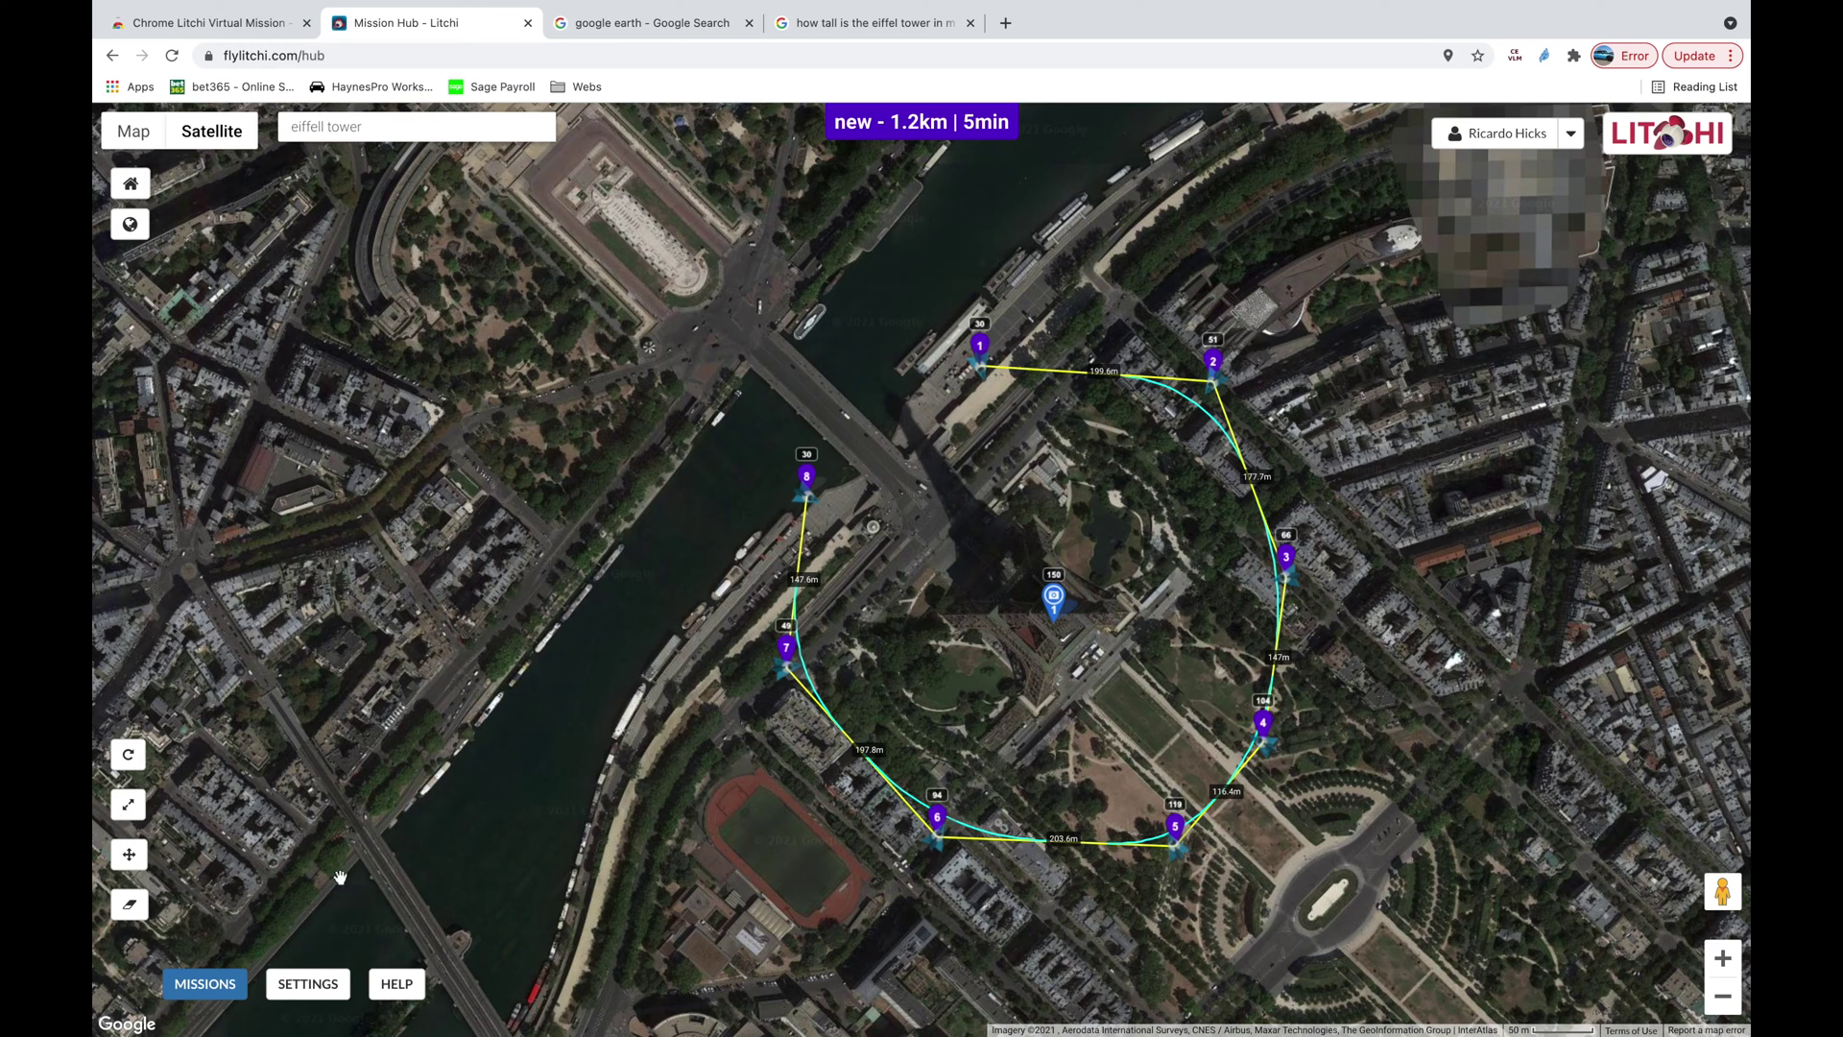
pyautogui.click(204, 988)
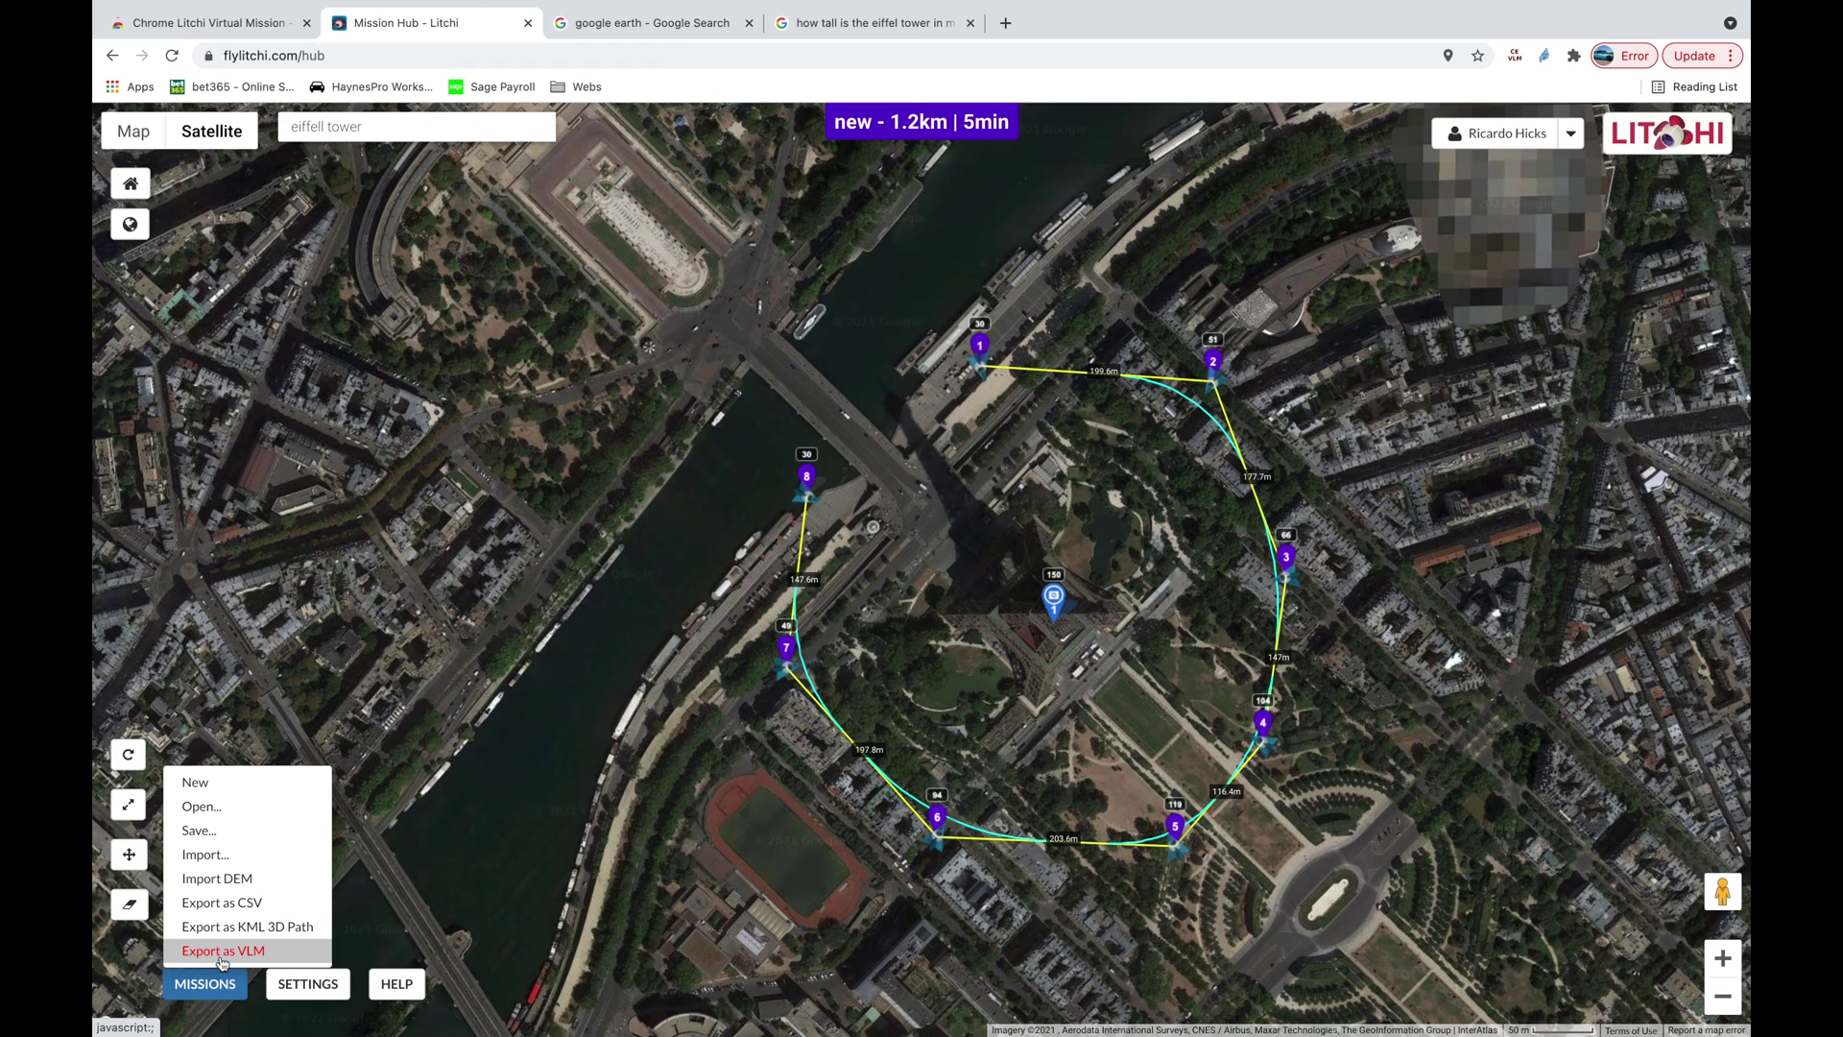
pyautogui.click(211, 831)
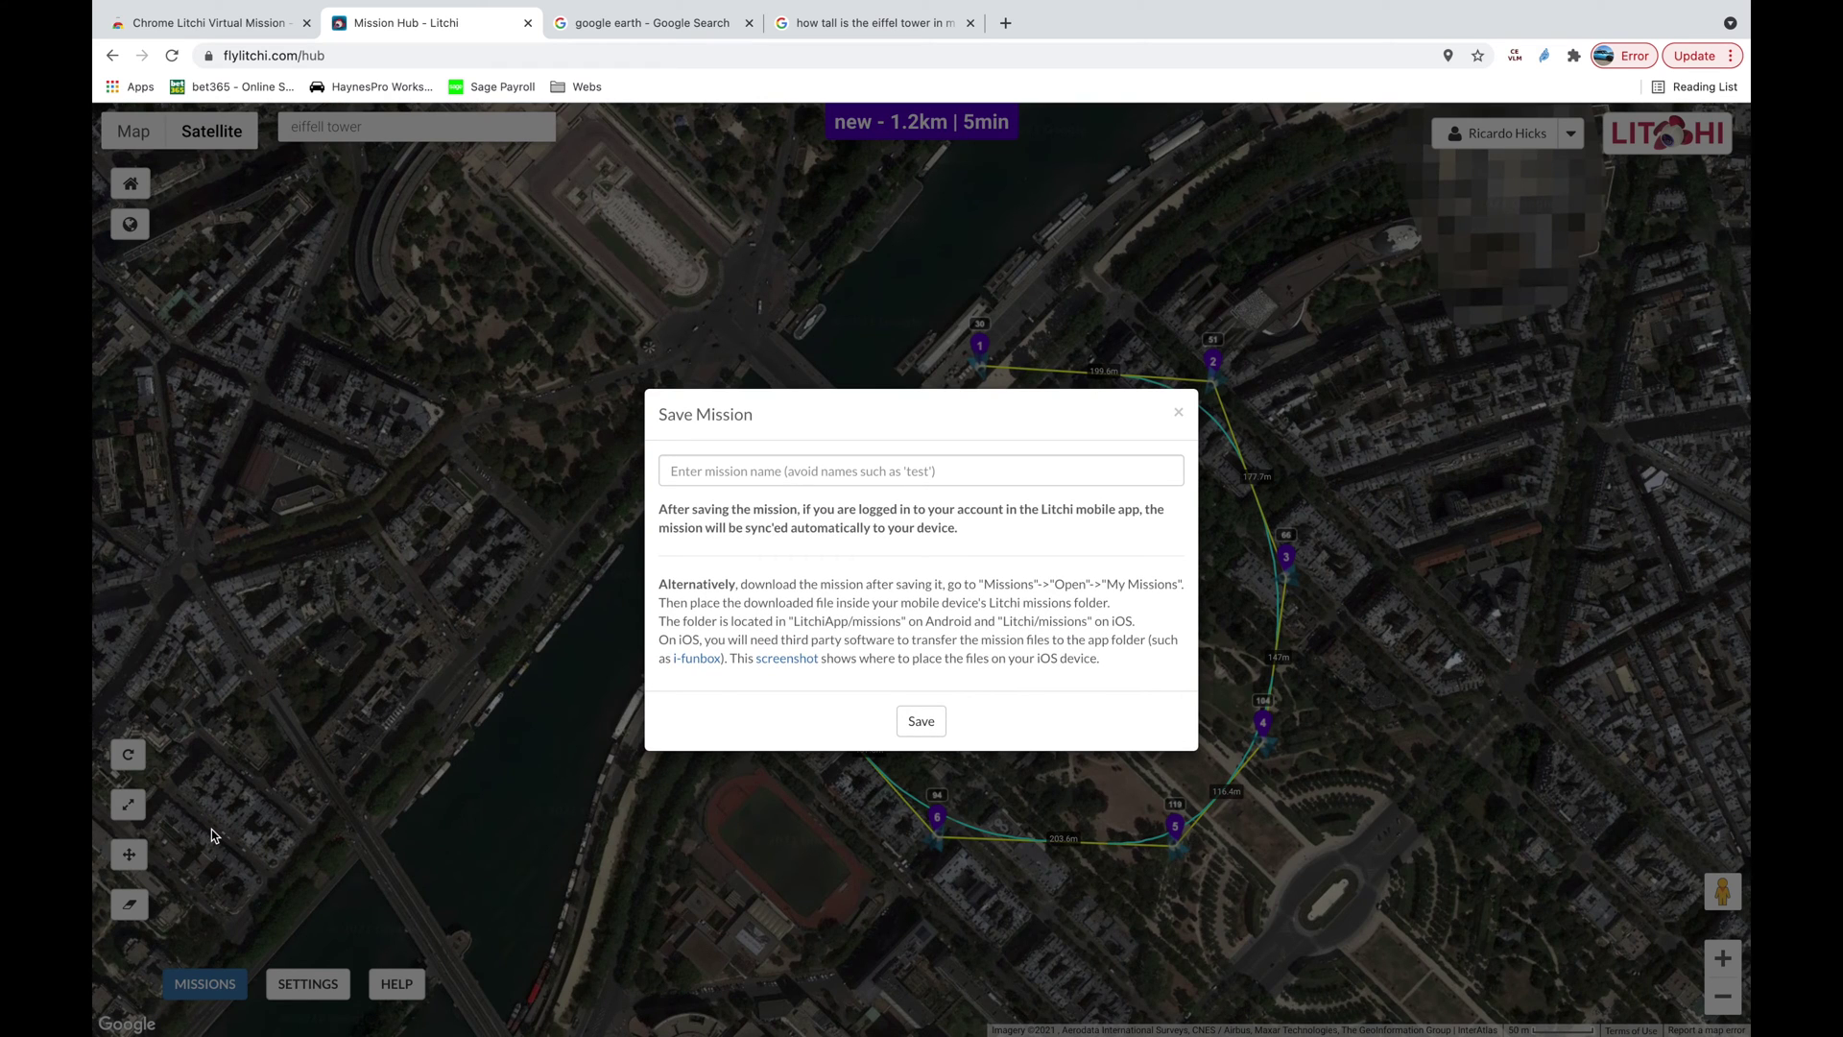
pyautogui.click(734, 469)
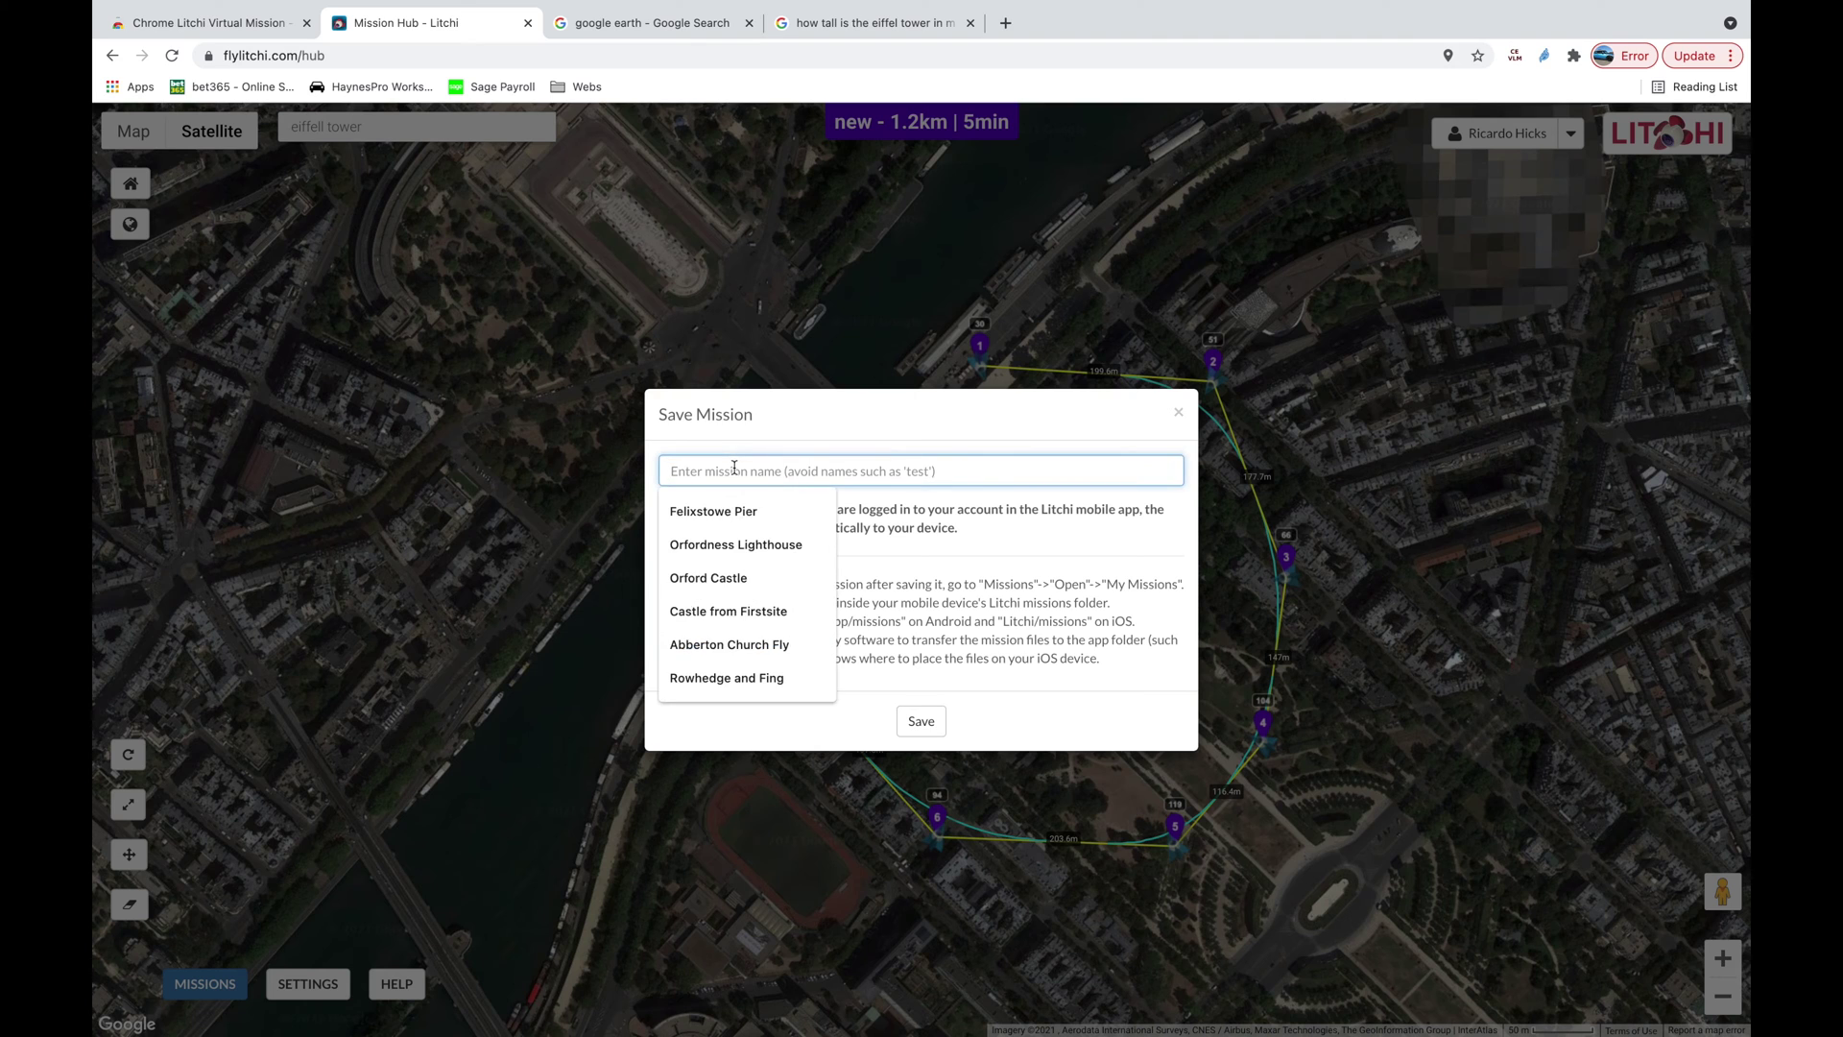
pyautogui.write('Paris')
pyautogui.click(921, 720)
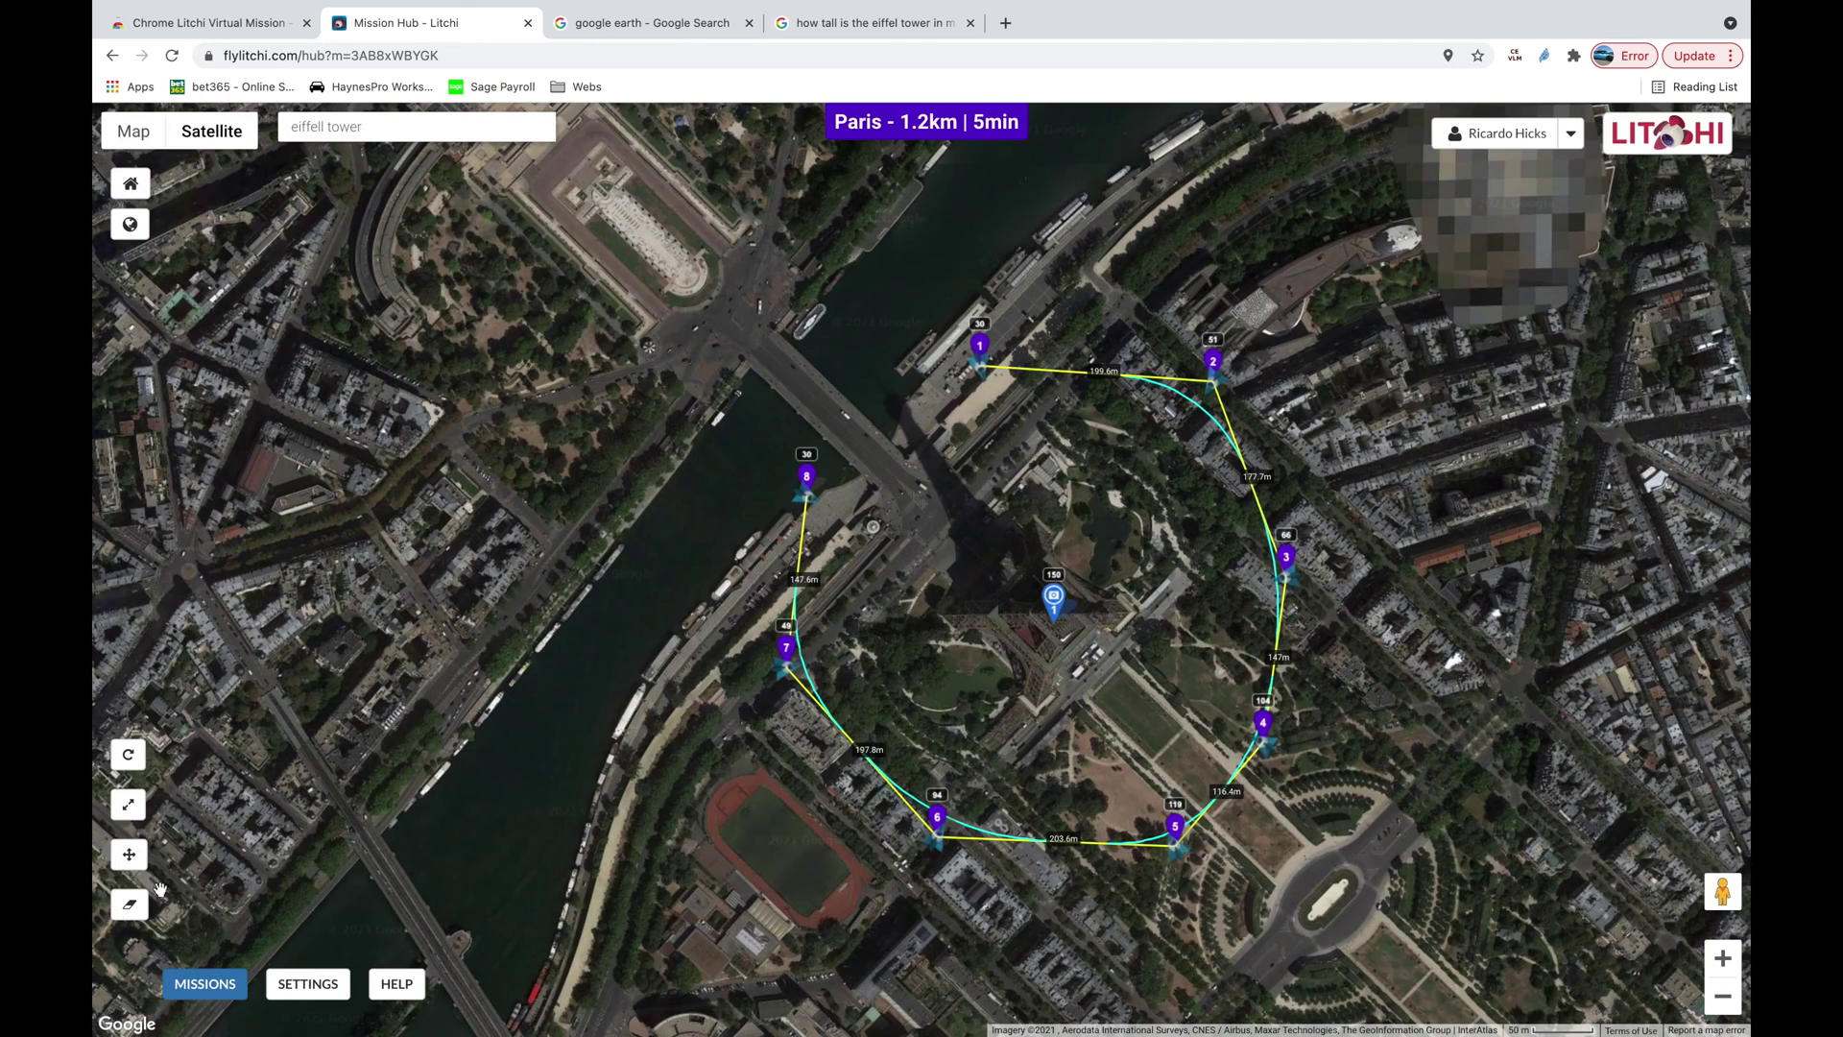
# Step: Export the mission as VLM and open the downloaded Paris.kml in Google Earth Pro
pyautogui.click(204, 985)
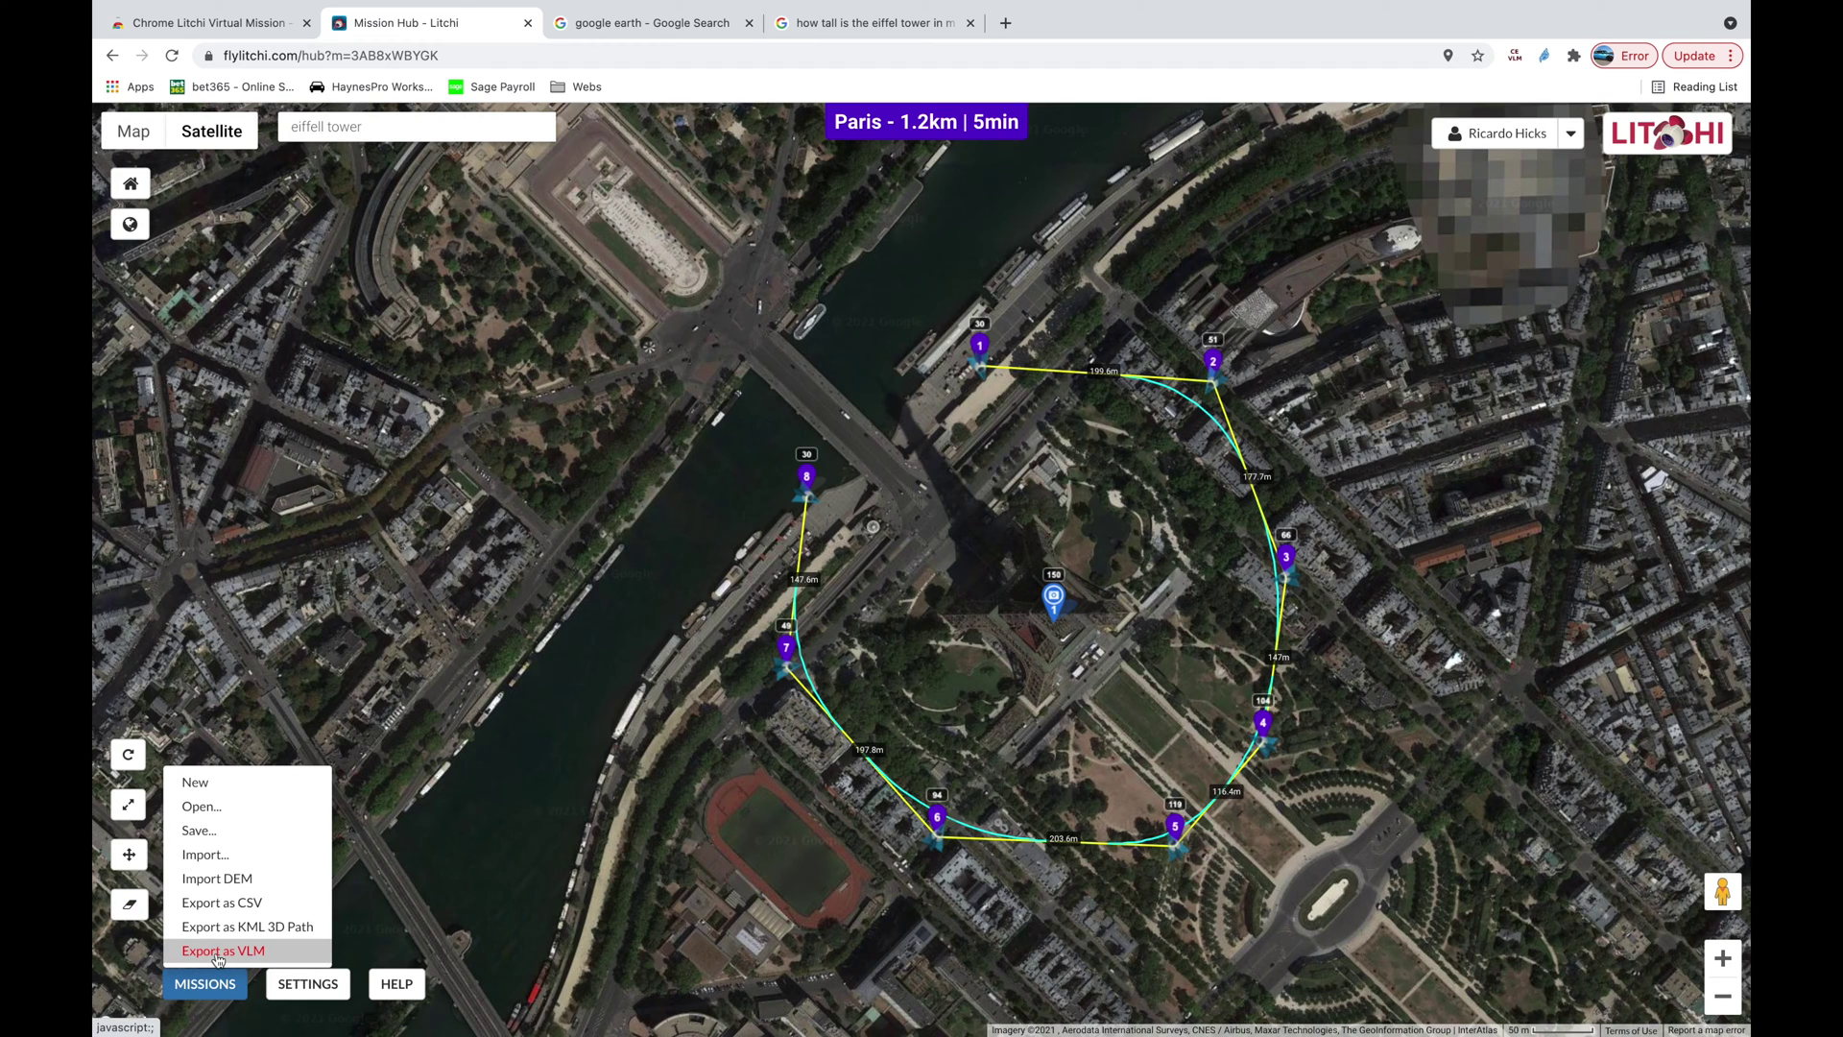
pyautogui.click(218, 950)
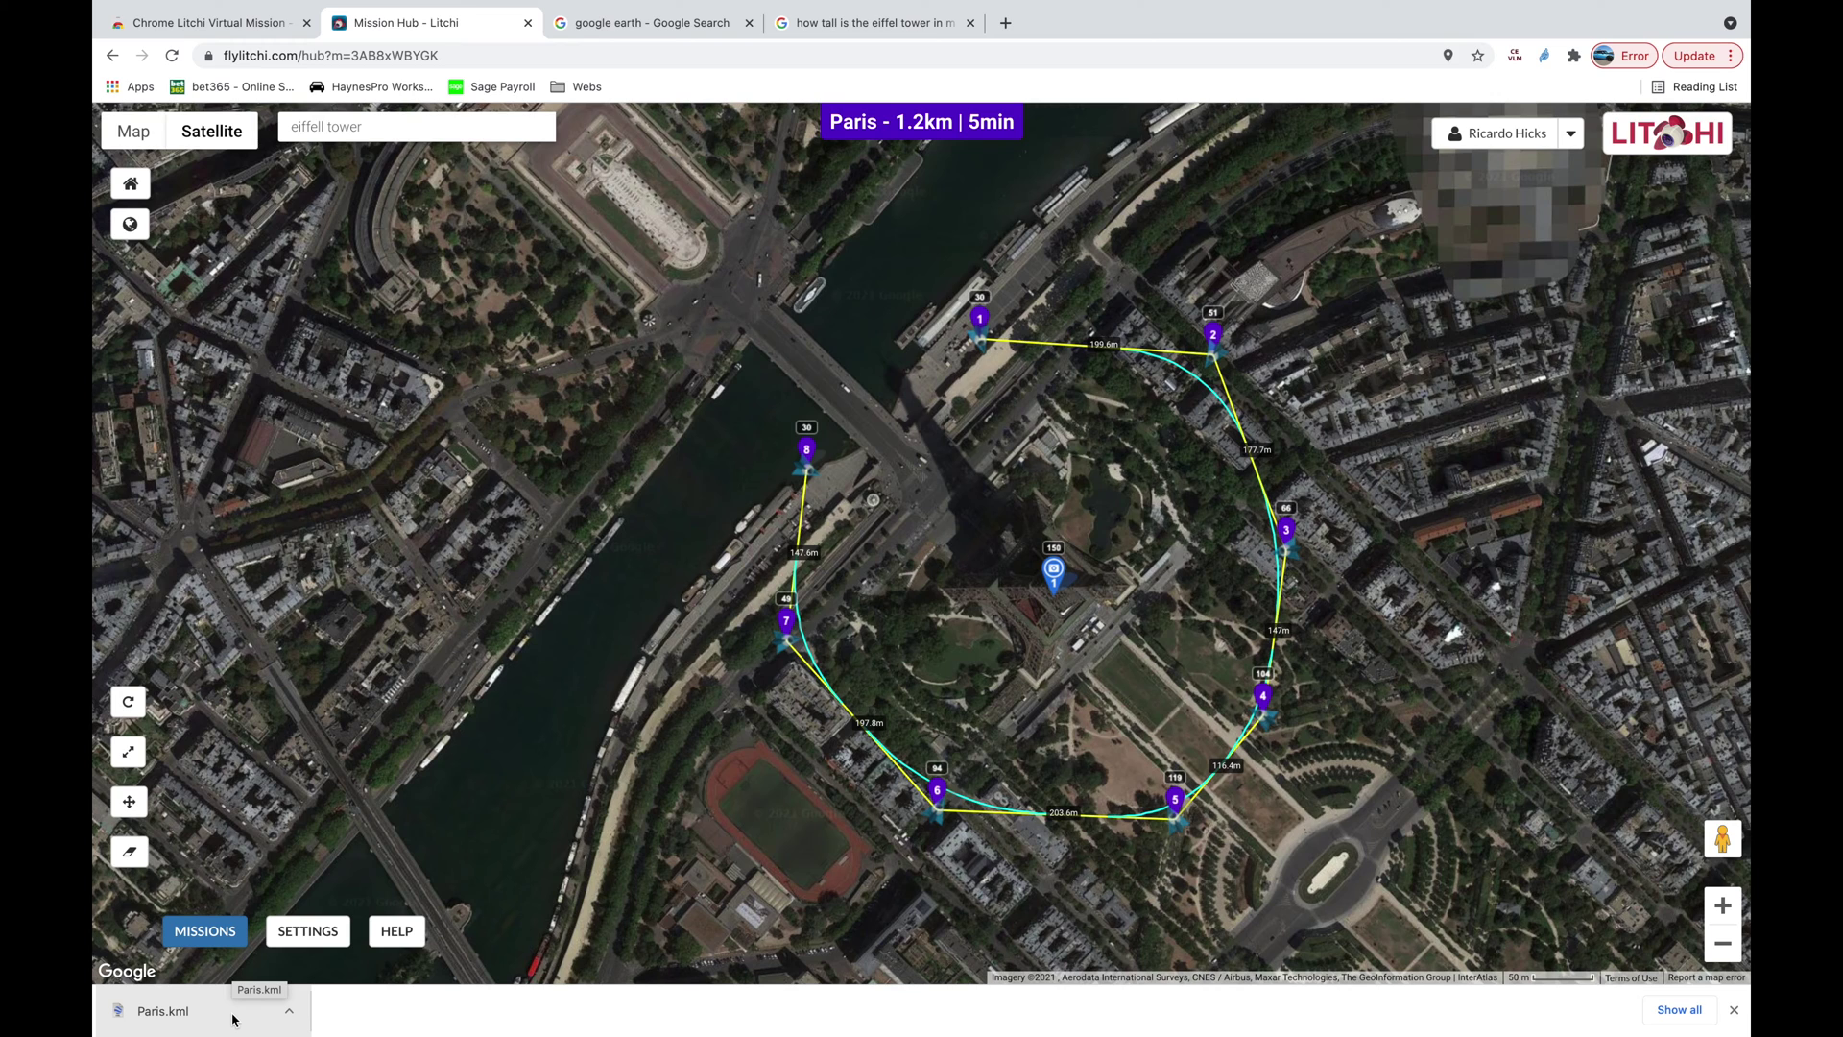
pyautogui.click(234, 1019)
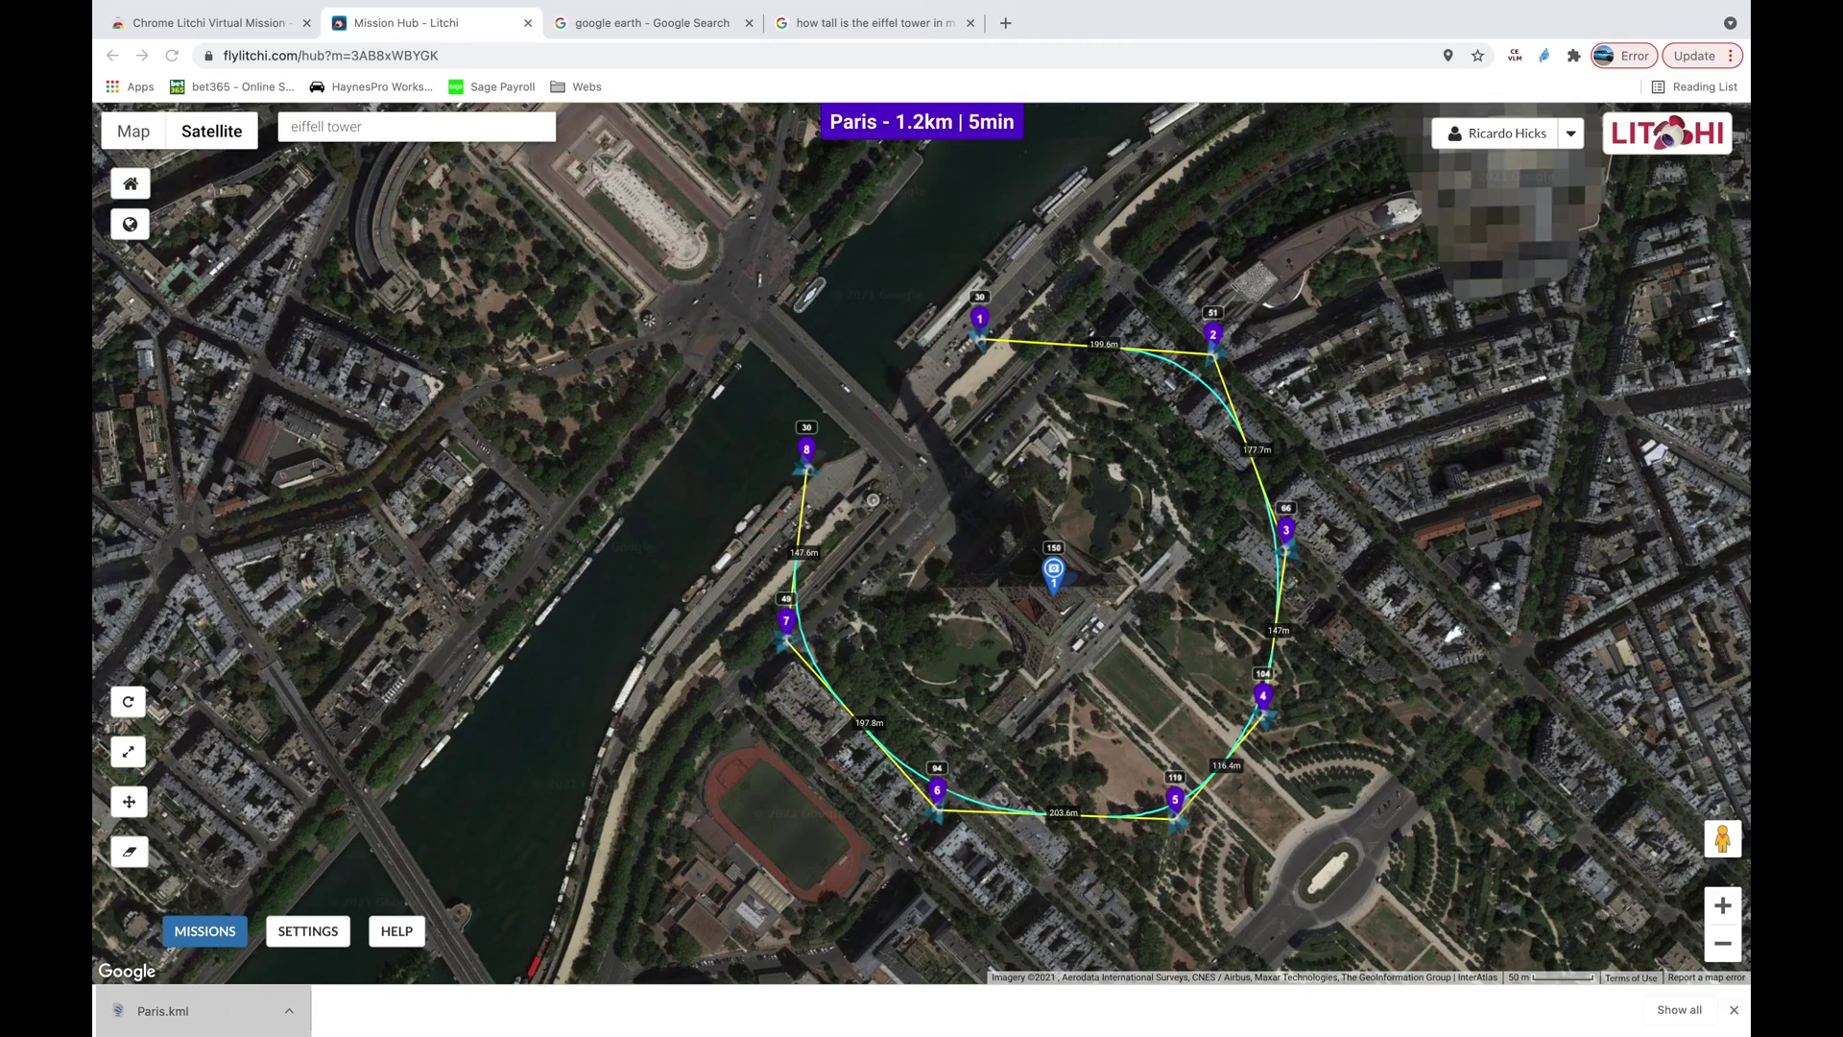
pyautogui.click(1024, 1003)
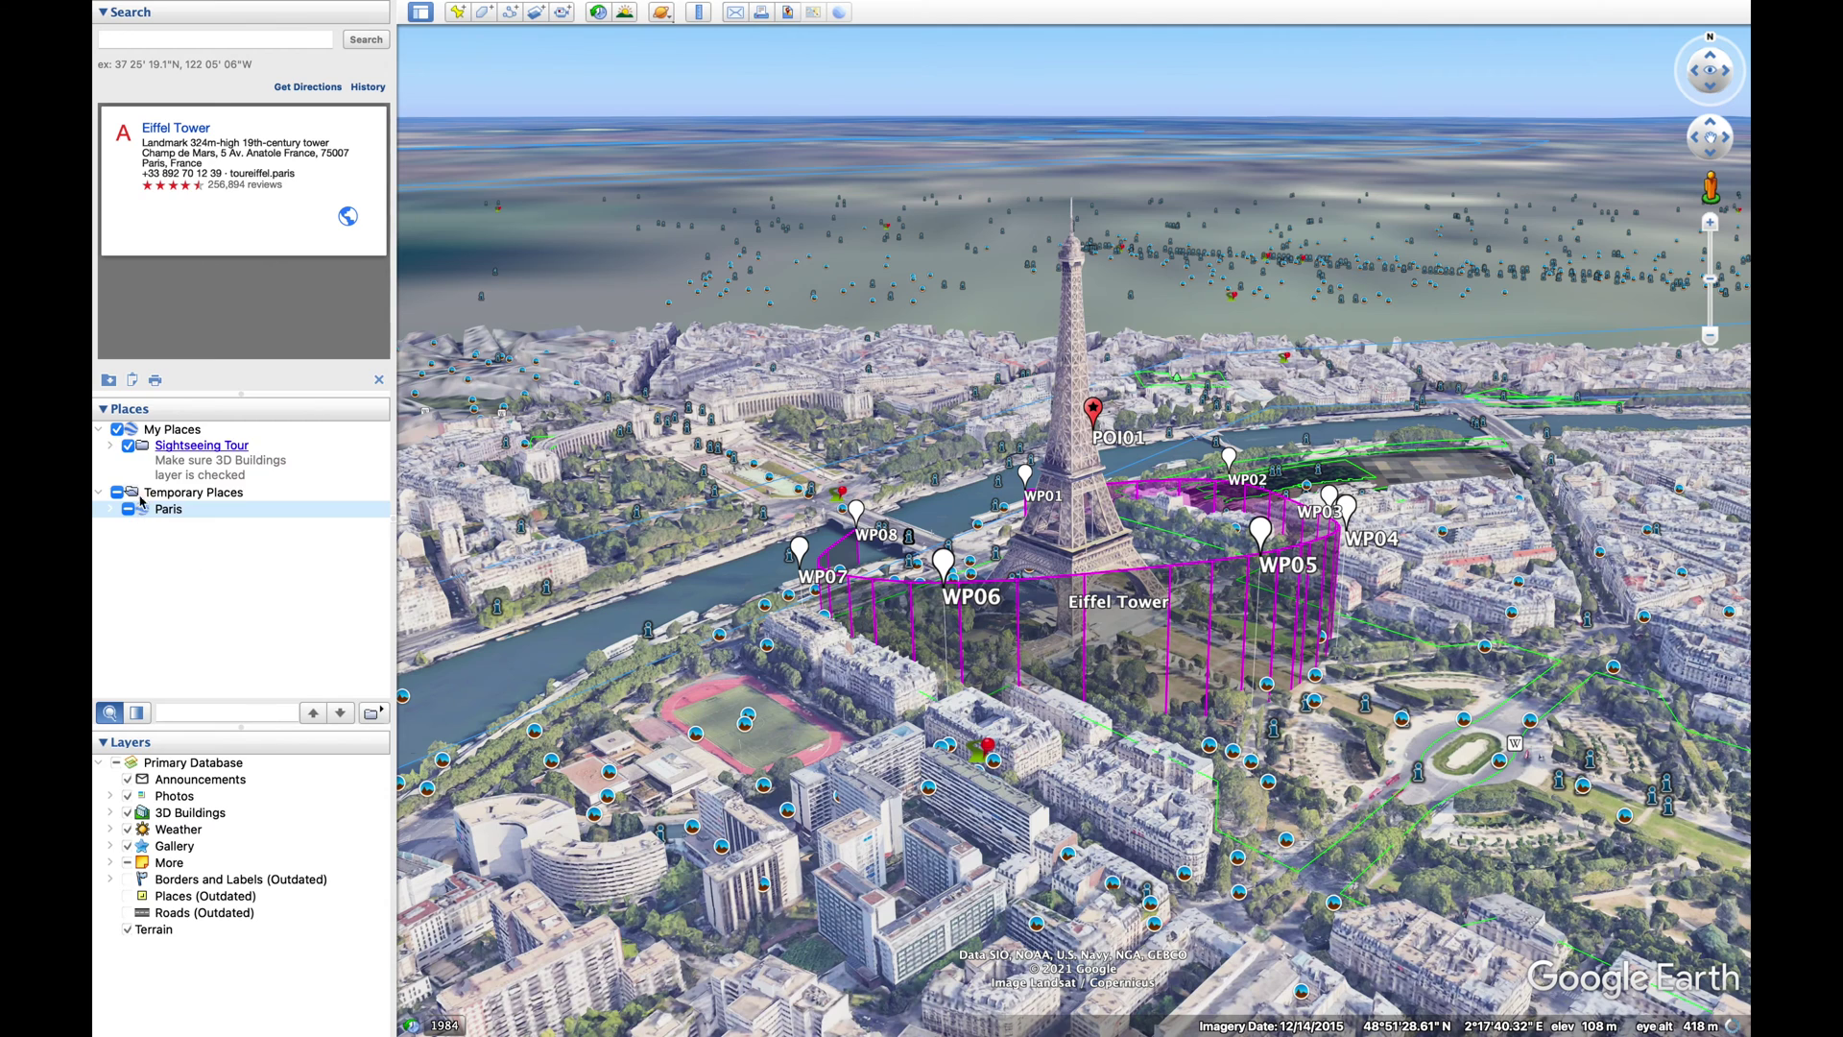
# Step: Expand the Paris item in the temporary places and play its Virtual Mission
pyautogui.moveTo(141, 498); pyautogui.dragTo(142, 461)
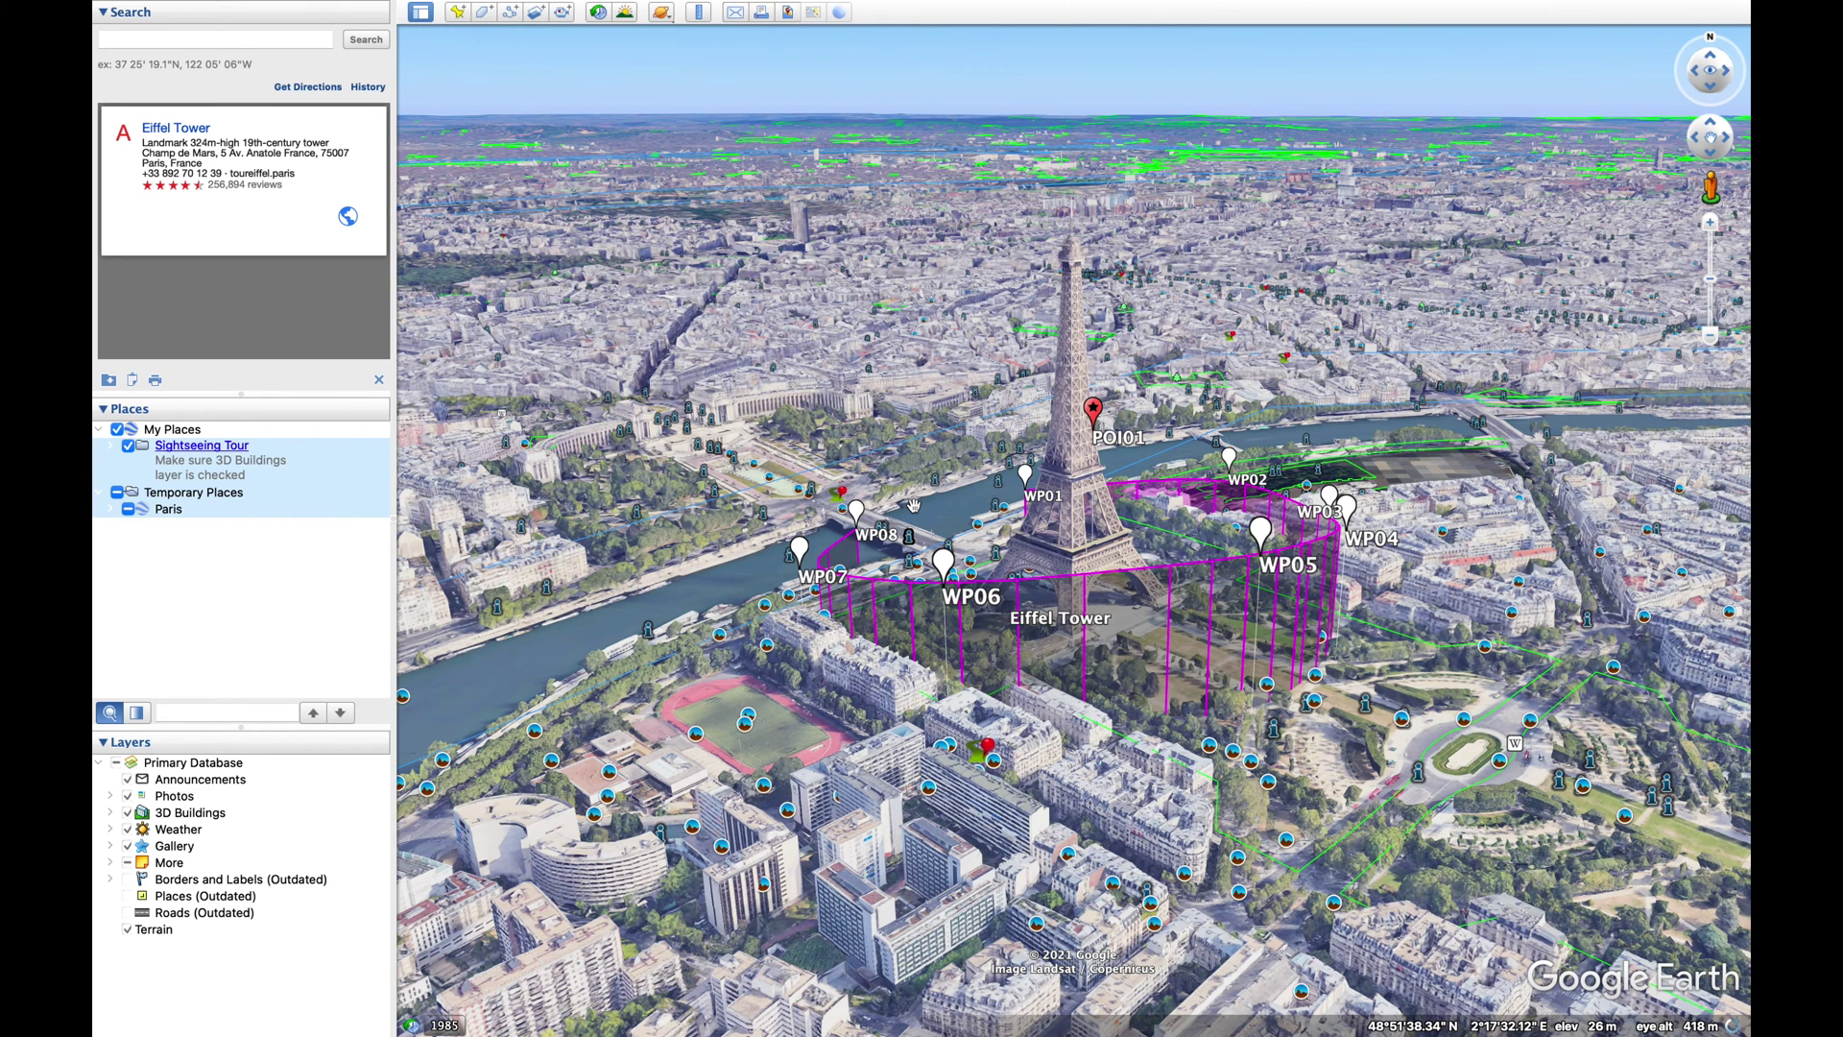
pyautogui.doubleClick(169, 510)
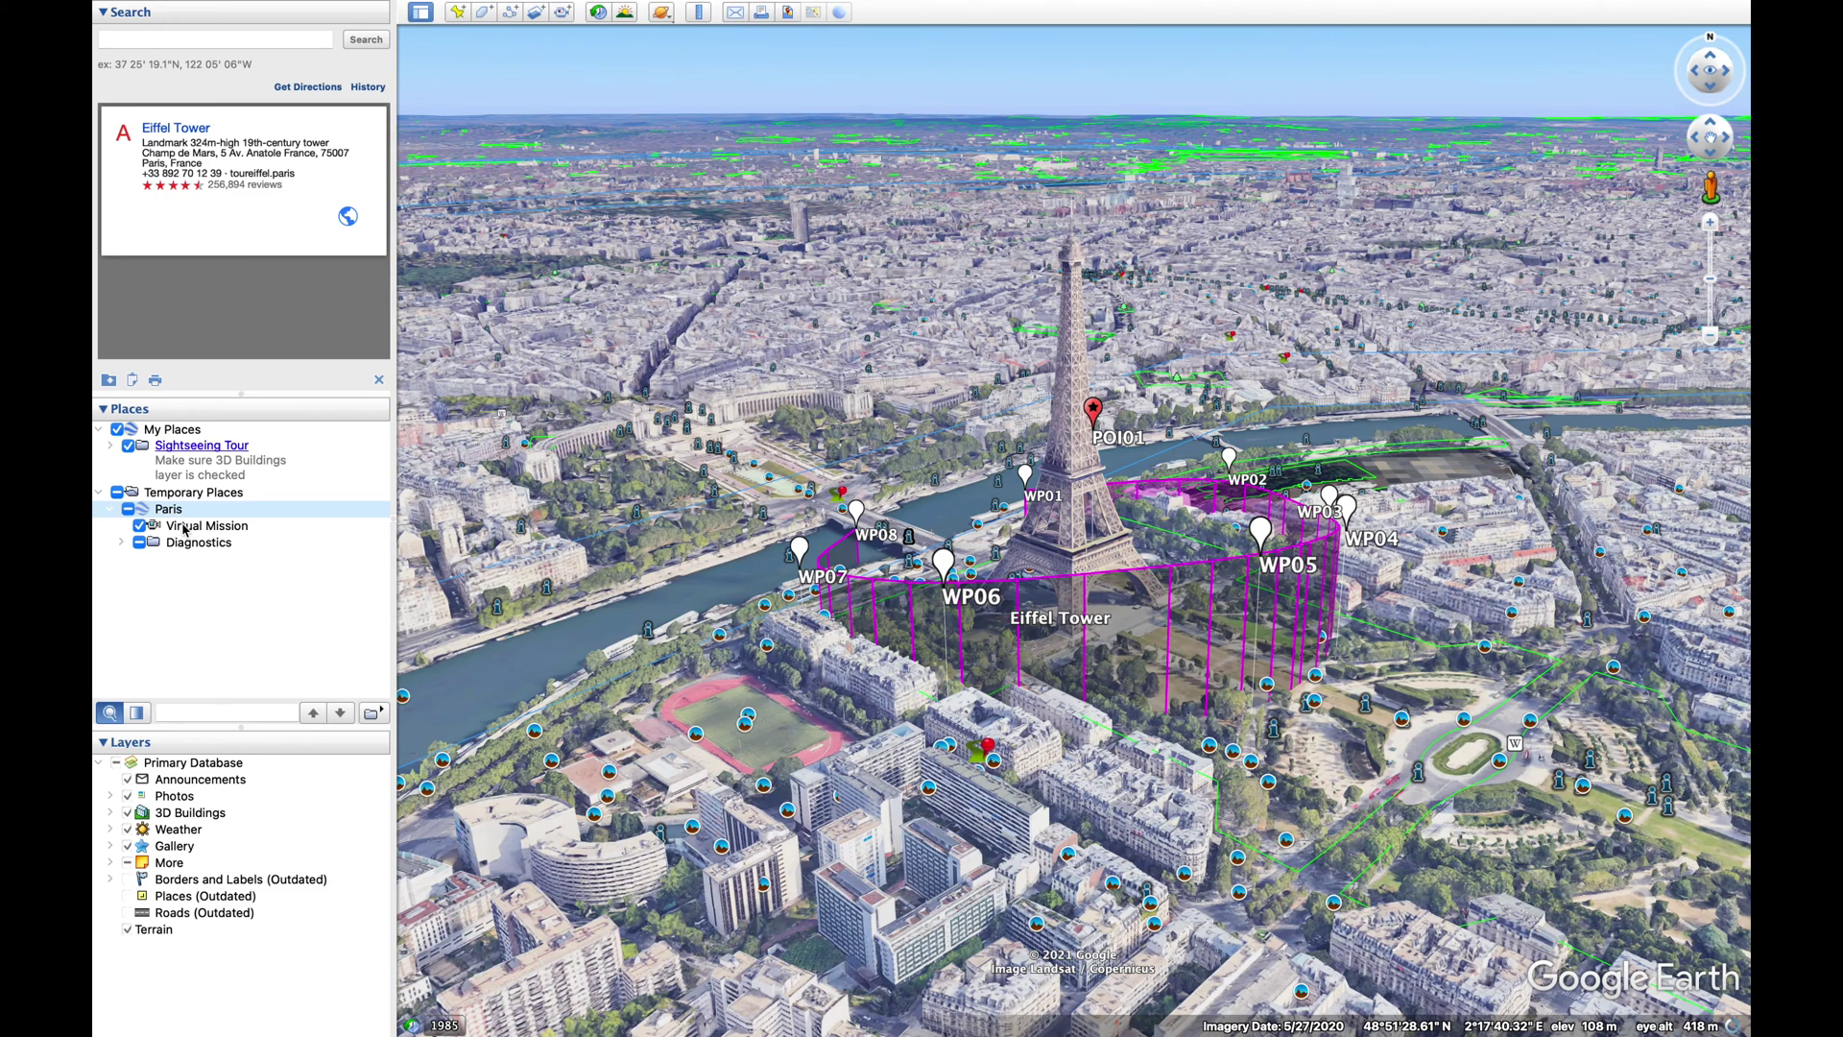
pyautogui.doubleClick(206, 526)
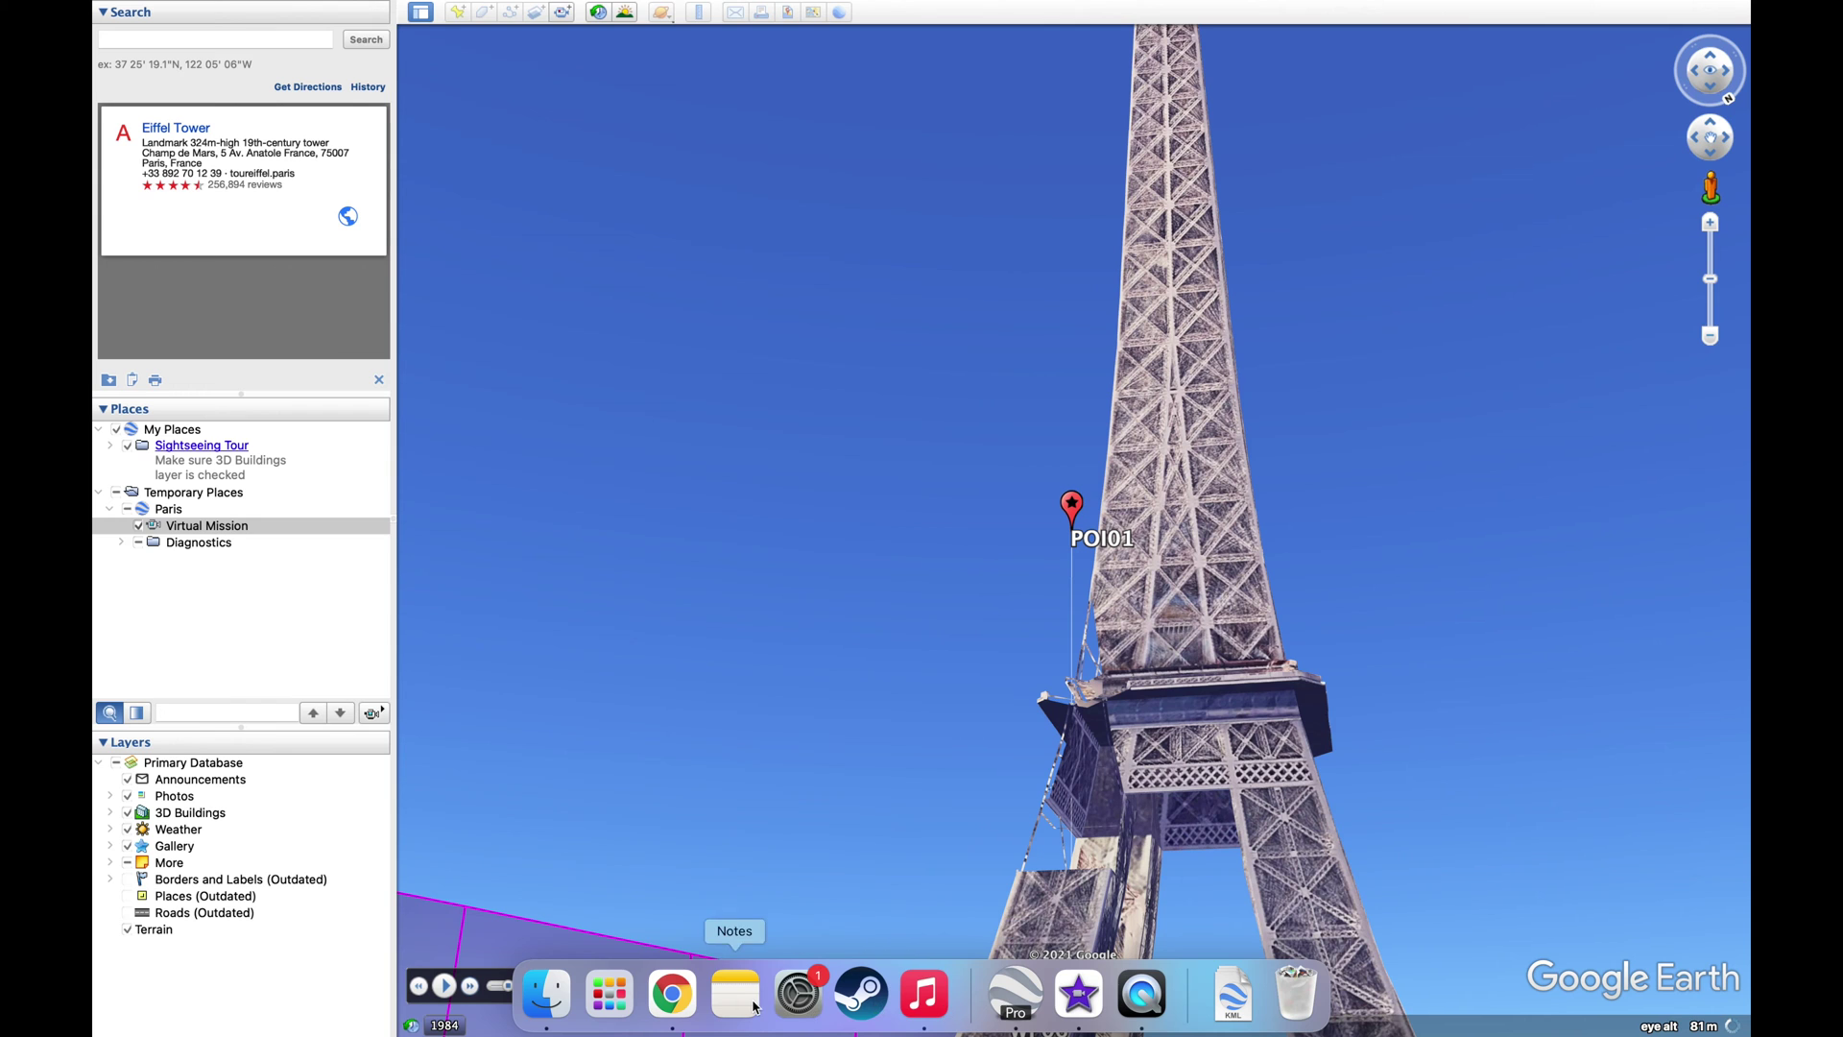
# Step: Switch back to the Litchi Mission Hub and move waypoint 1 over the Seine and waypoints 2 and 3 farther out from the Eiffel Tower
pyautogui.click(672, 998)
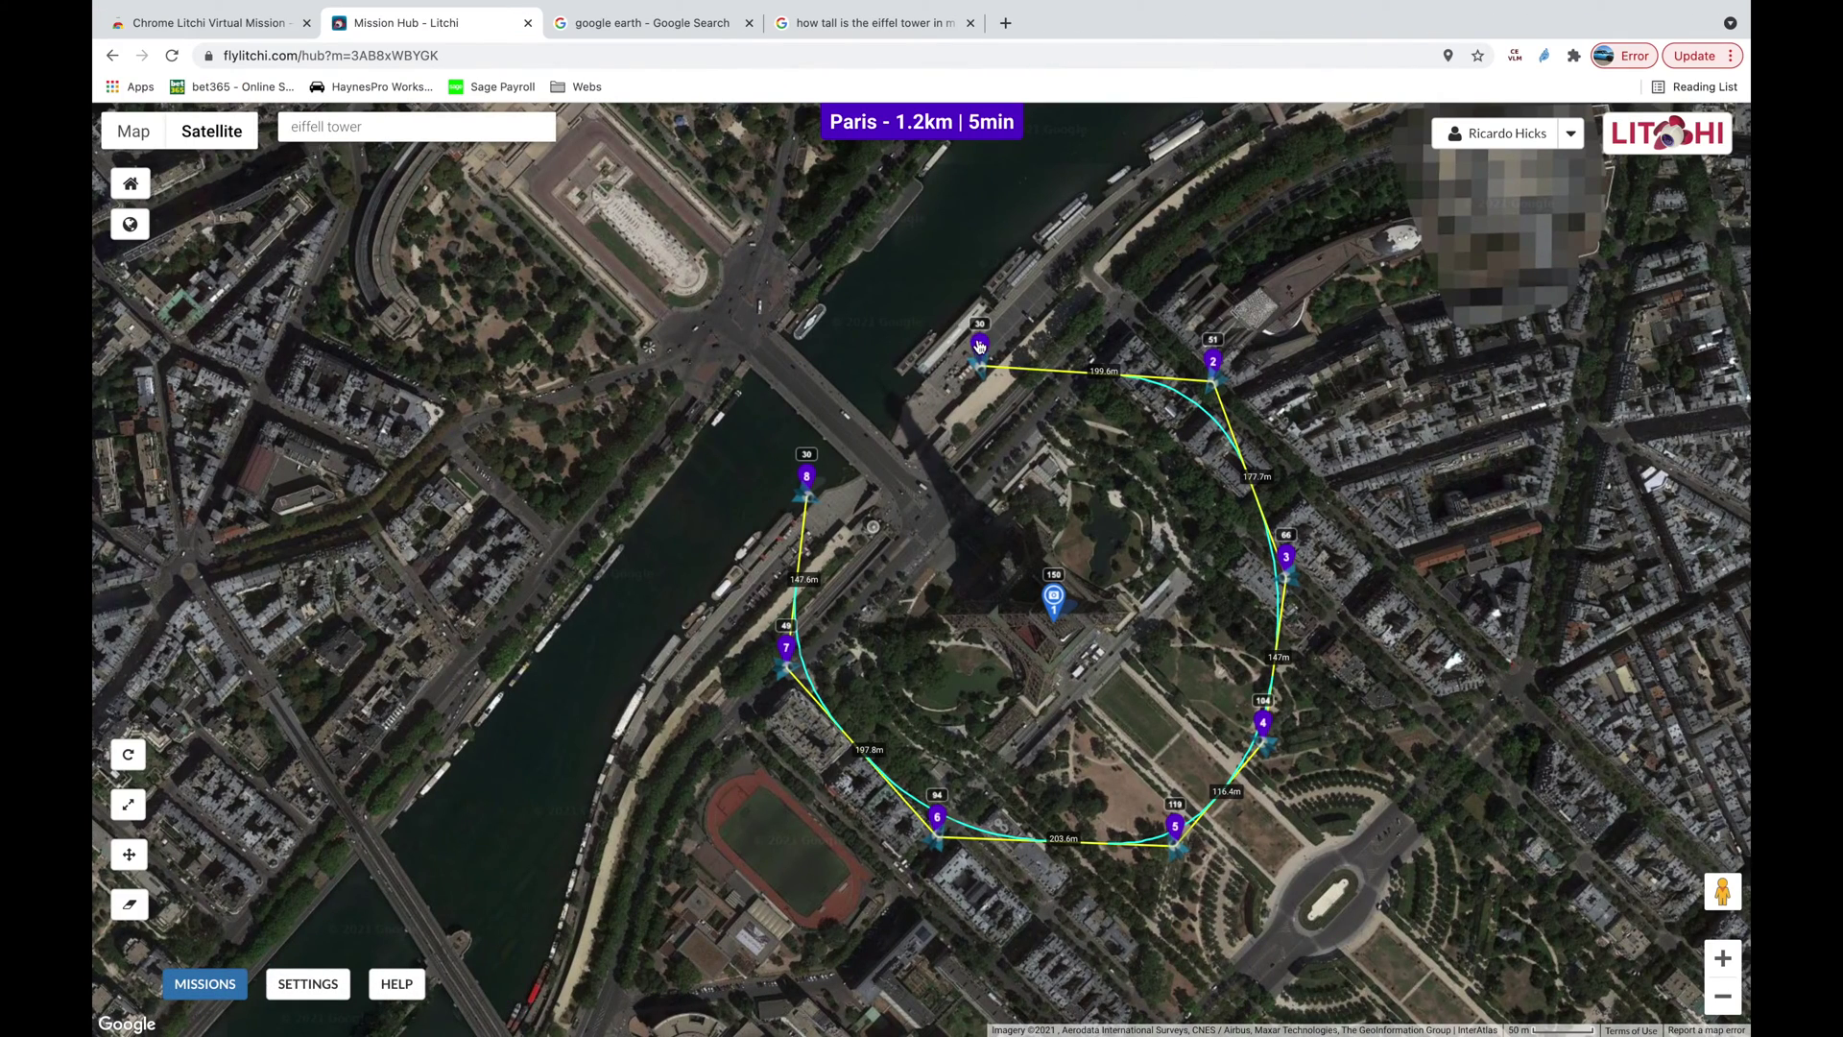
pyautogui.moveTo(979, 346); pyautogui.dragTo(999, 196)
pyautogui.moveTo(1009, 385); pyautogui.dragTo(880, 543)
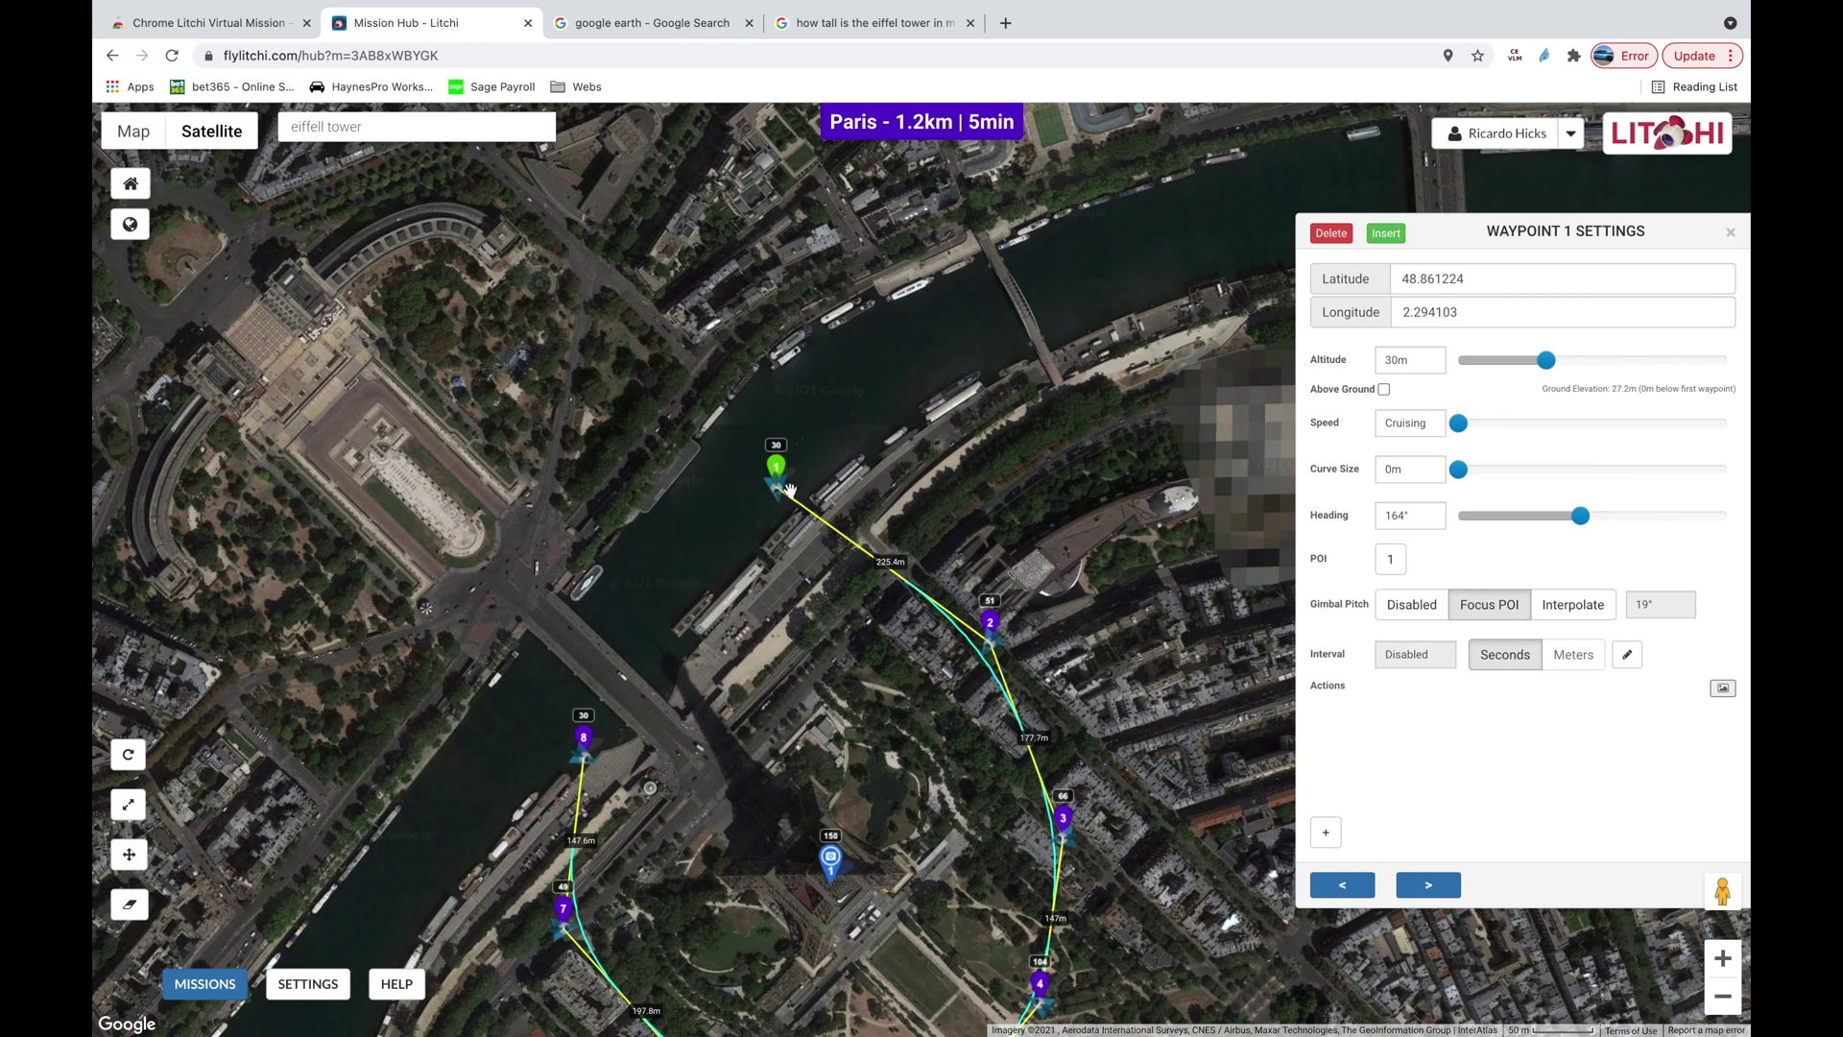
pyautogui.moveTo(776, 468); pyautogui.dragTo(808, 382)
pyautogui.moveTo(989, 622); pyautogui.dragTo(1138, 552)
pyautogui.moveTo(1078, 826); pyautogui.dragTo(1240, 862)
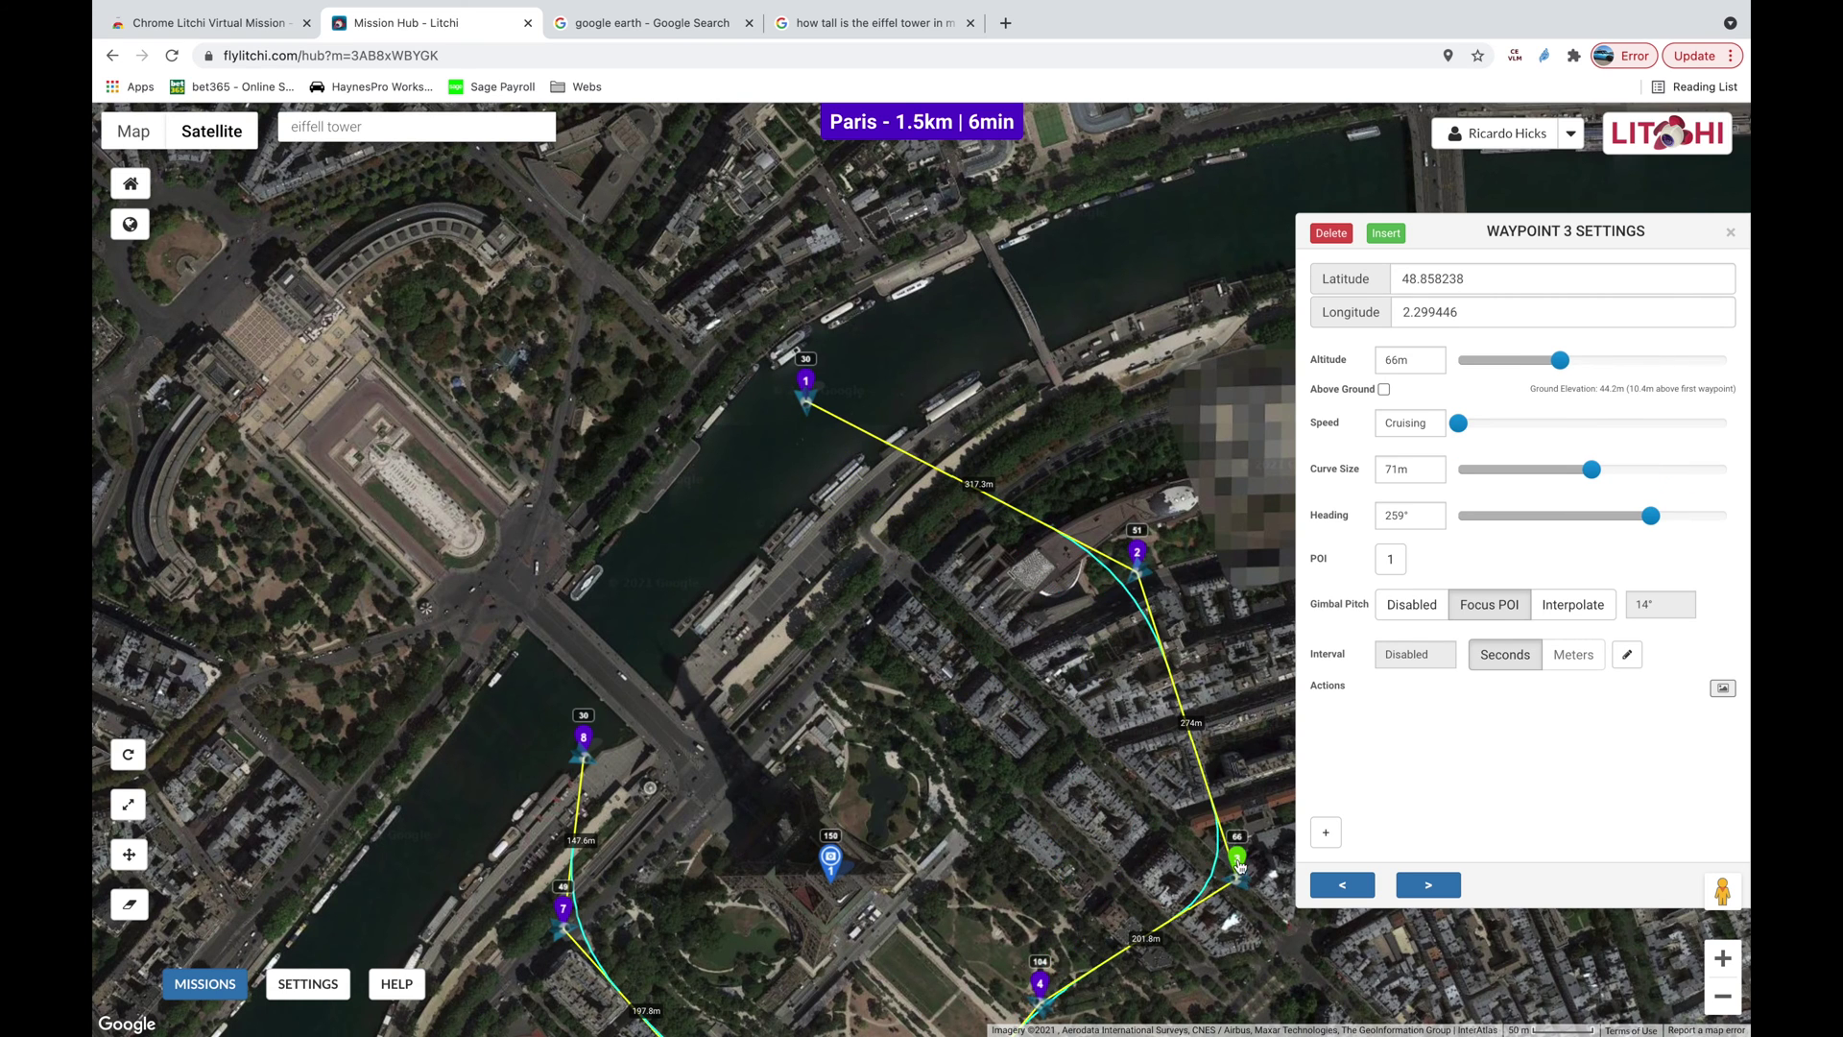
# Step: Move waypoint 4 onto the roundabout, waypoints 5 to 7 farther out from the tower, and waypoint 8 over the Seine
pyautogui.moveTo(1021, 795); pyautogui.dragTo(960, 461)
pyautogui.moveTo(978, 641); pyautogui.dragTo(1080, 773)
pyautogui.moveTo(890, 745); pyautogui.dragTo(882, 906)
pyautogui.moveTo(652, 735); pyautogui.dragTo(567, 883)
pyautogui.moveTo(501, 566); pyautogui.dragTo(379, 632)
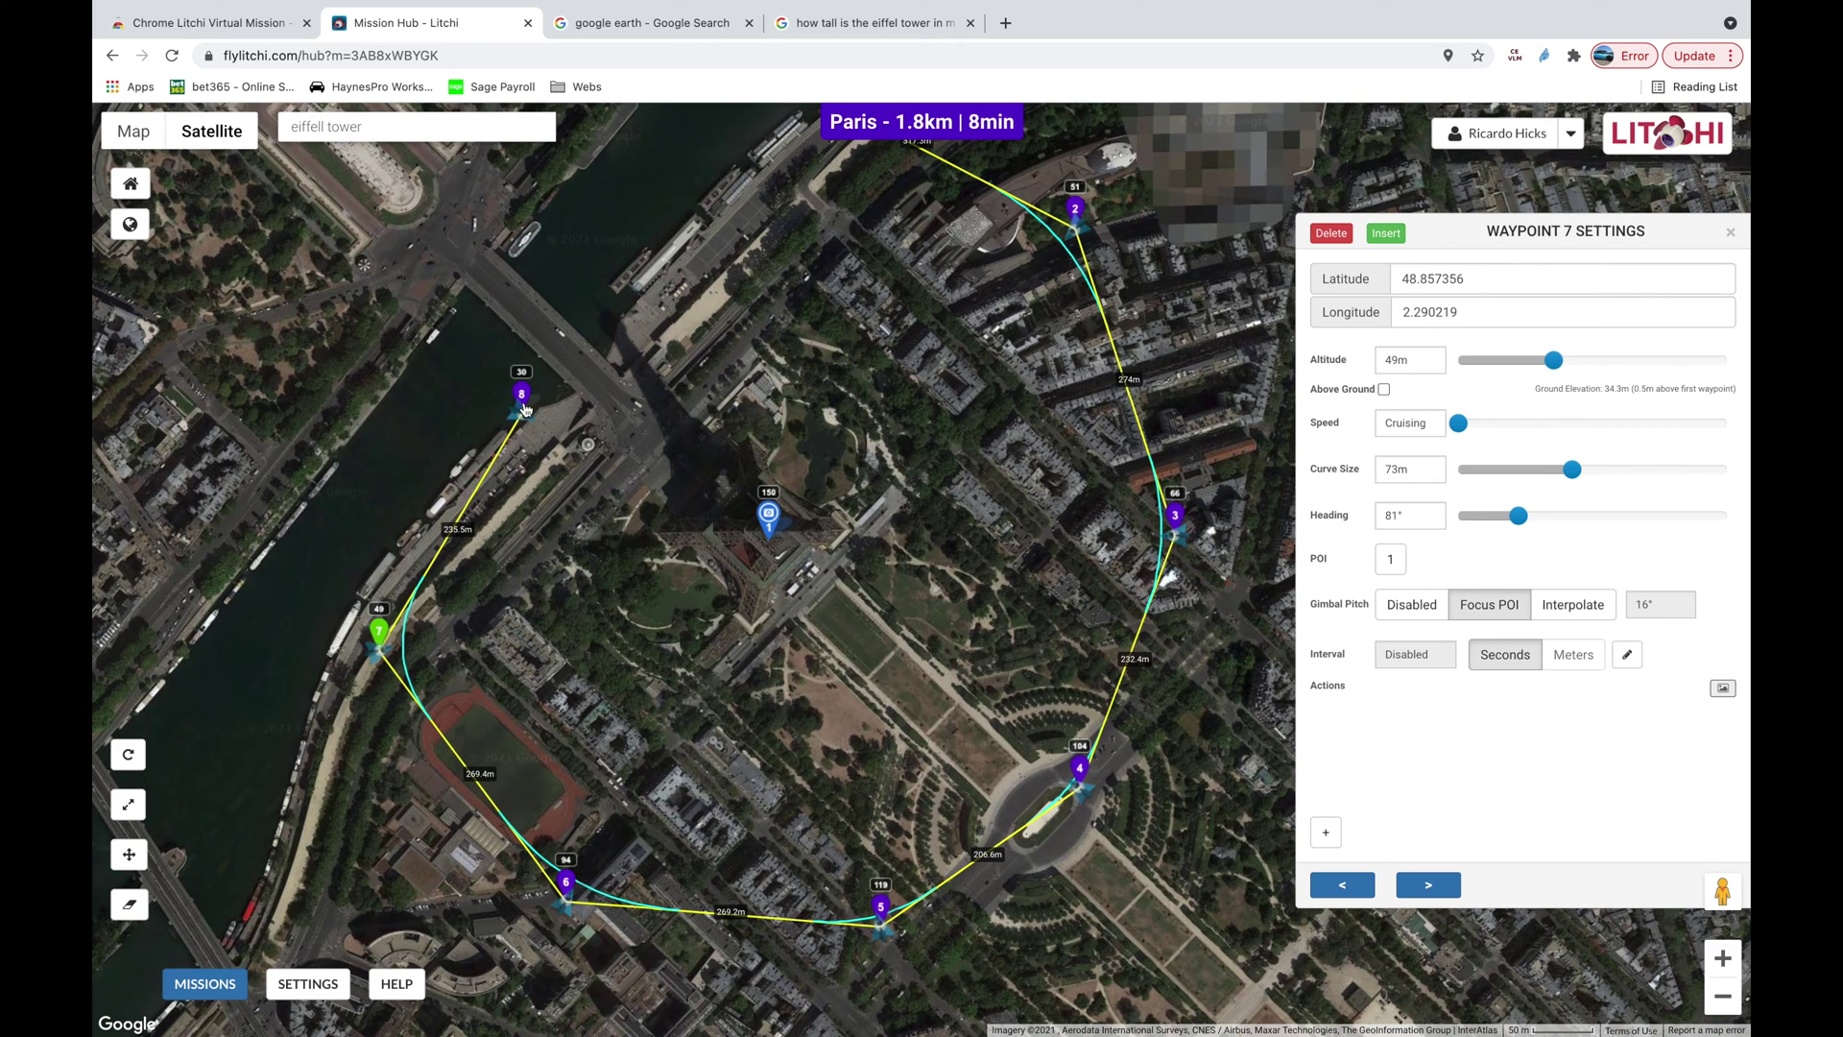
pyautogui.moveTo(521, 396); pyautogui.dragTo(423, 366)
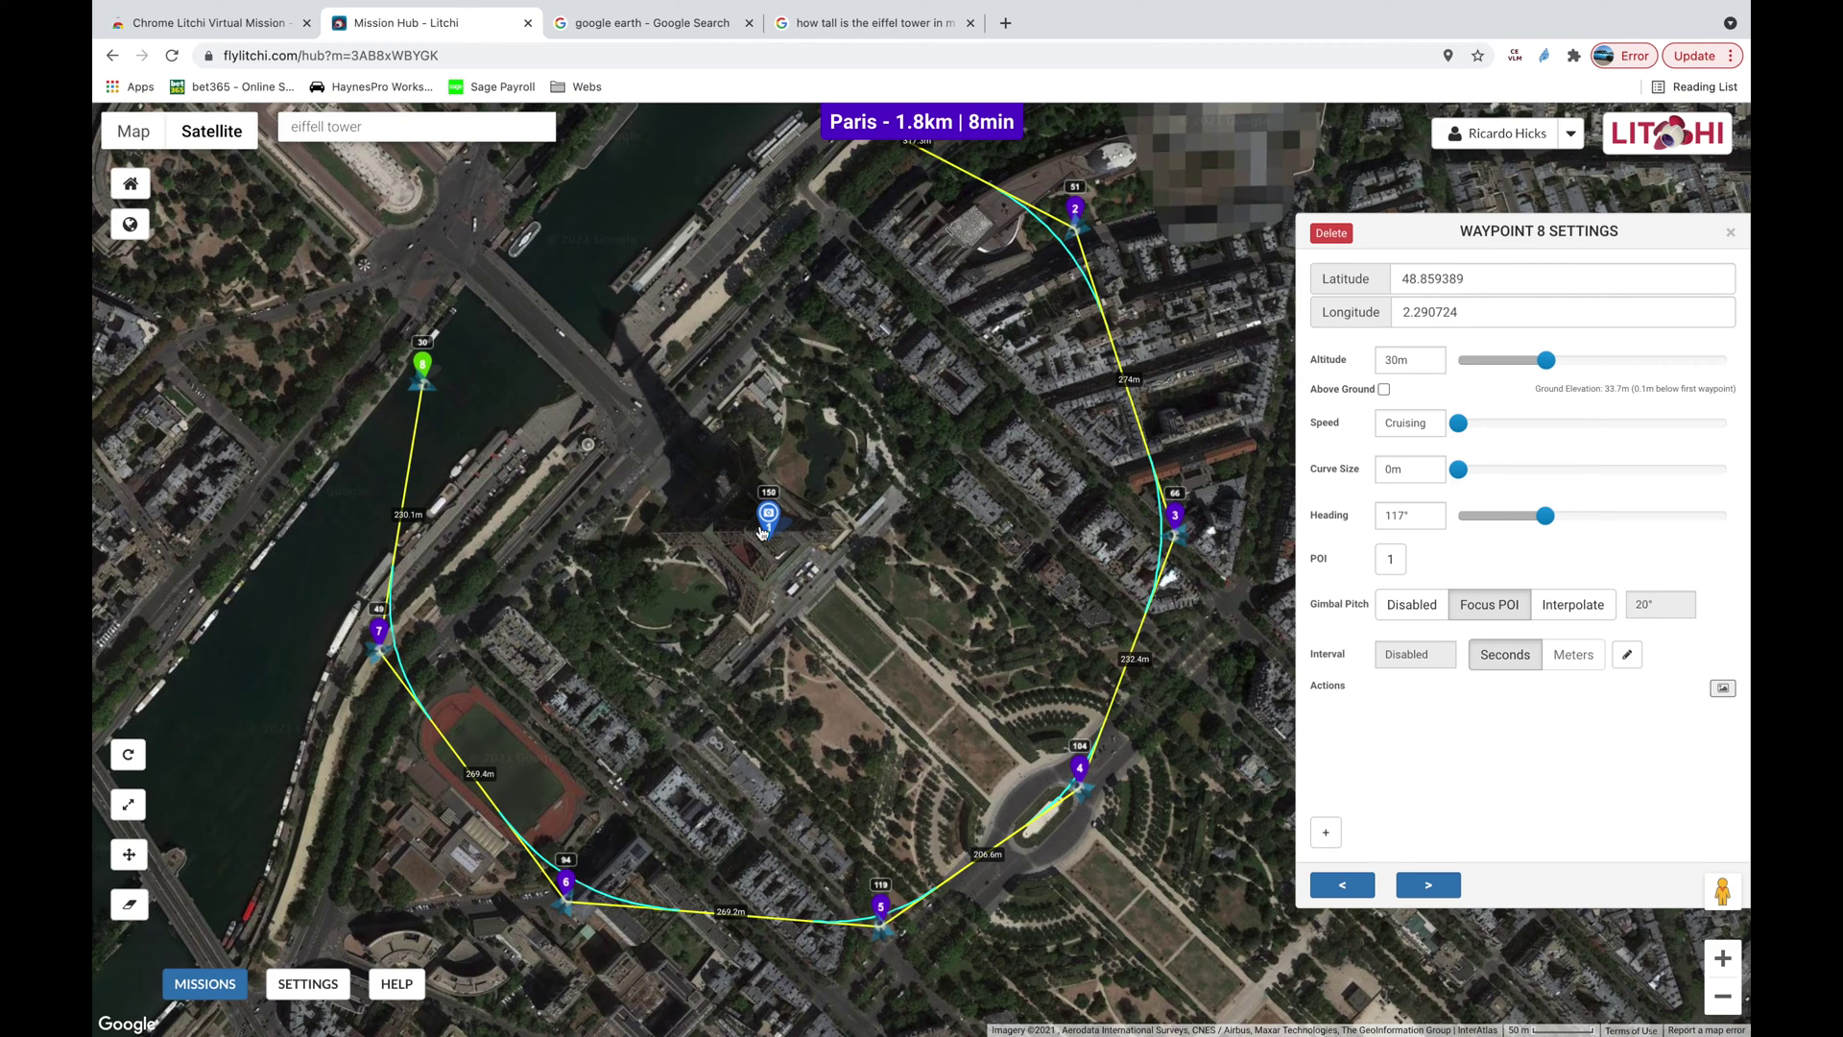
# Step: Set the altitude of POI 1 at the Eiffel Tower to 1 m
pyautogui.click(769, 519)
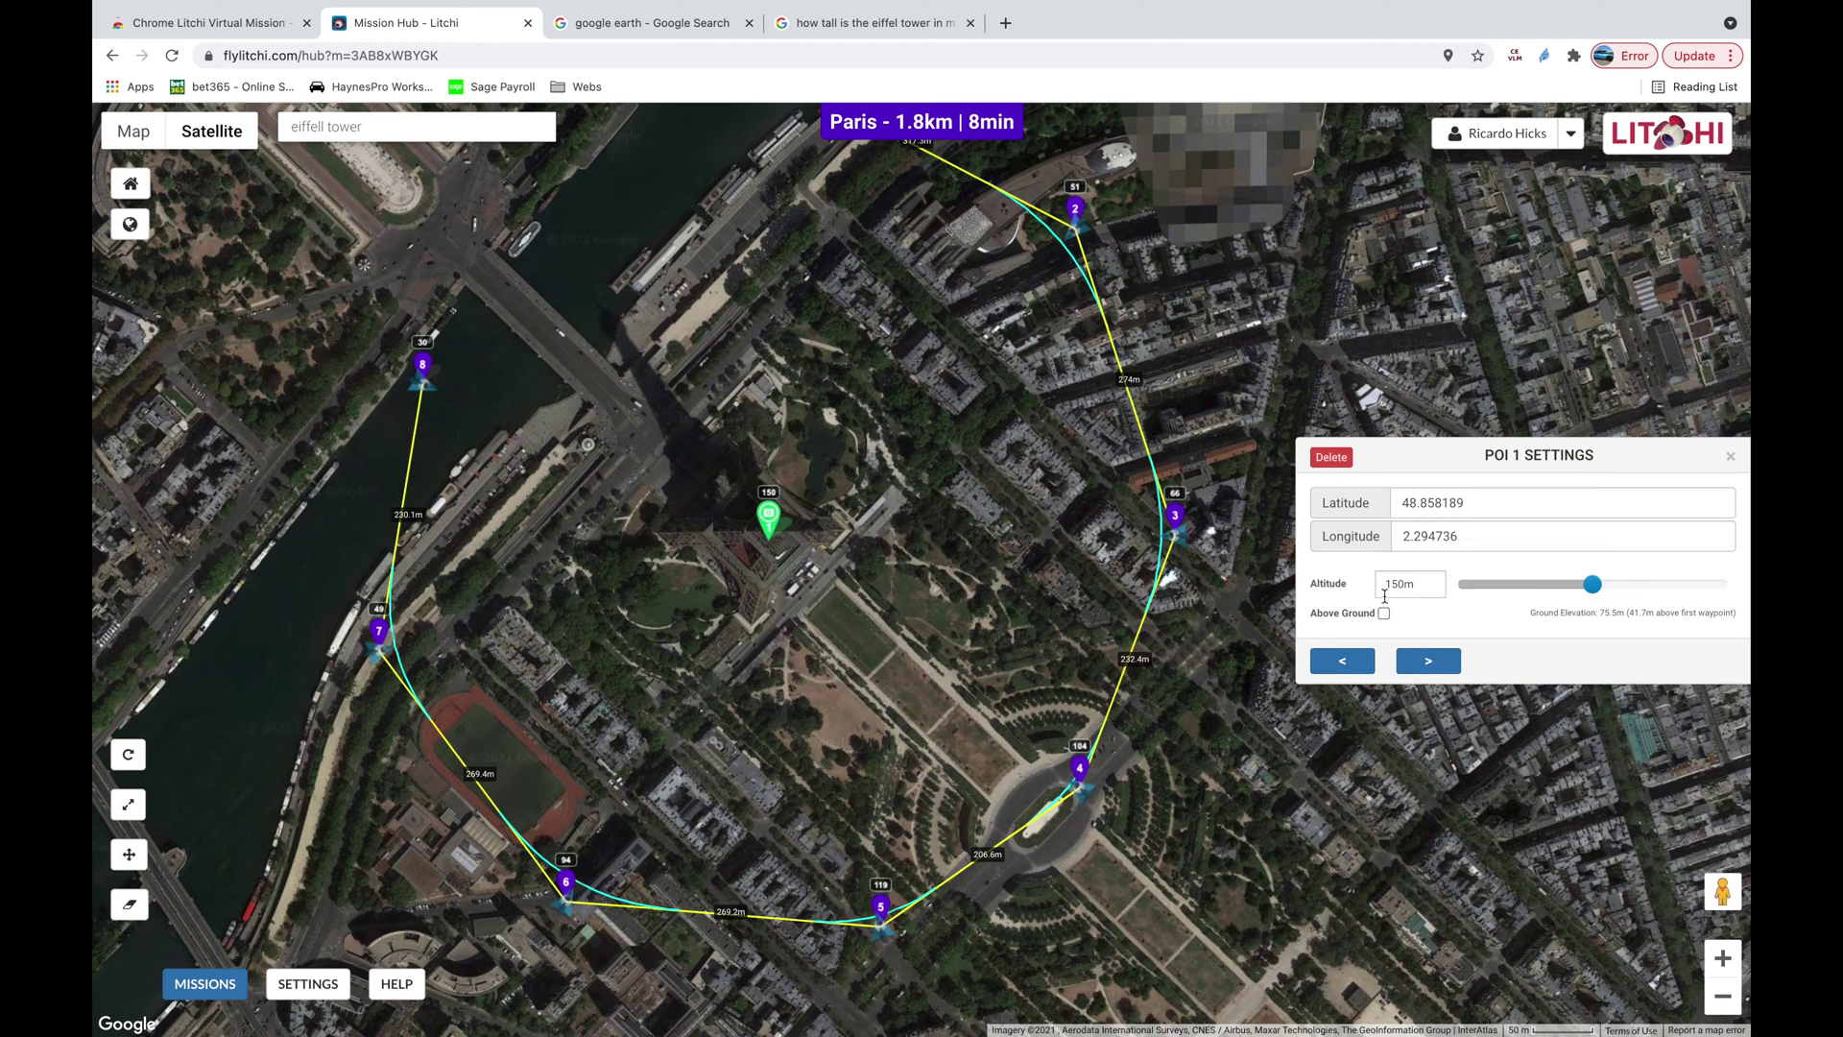
pyautogui.moveTo(1409, 583); pyautogui.dragTo(1376, 589)
pyautogui.write('1')
# Step: Save the changed Paris mission and export it as VLM
pyautogui.moveTo(204, 981)
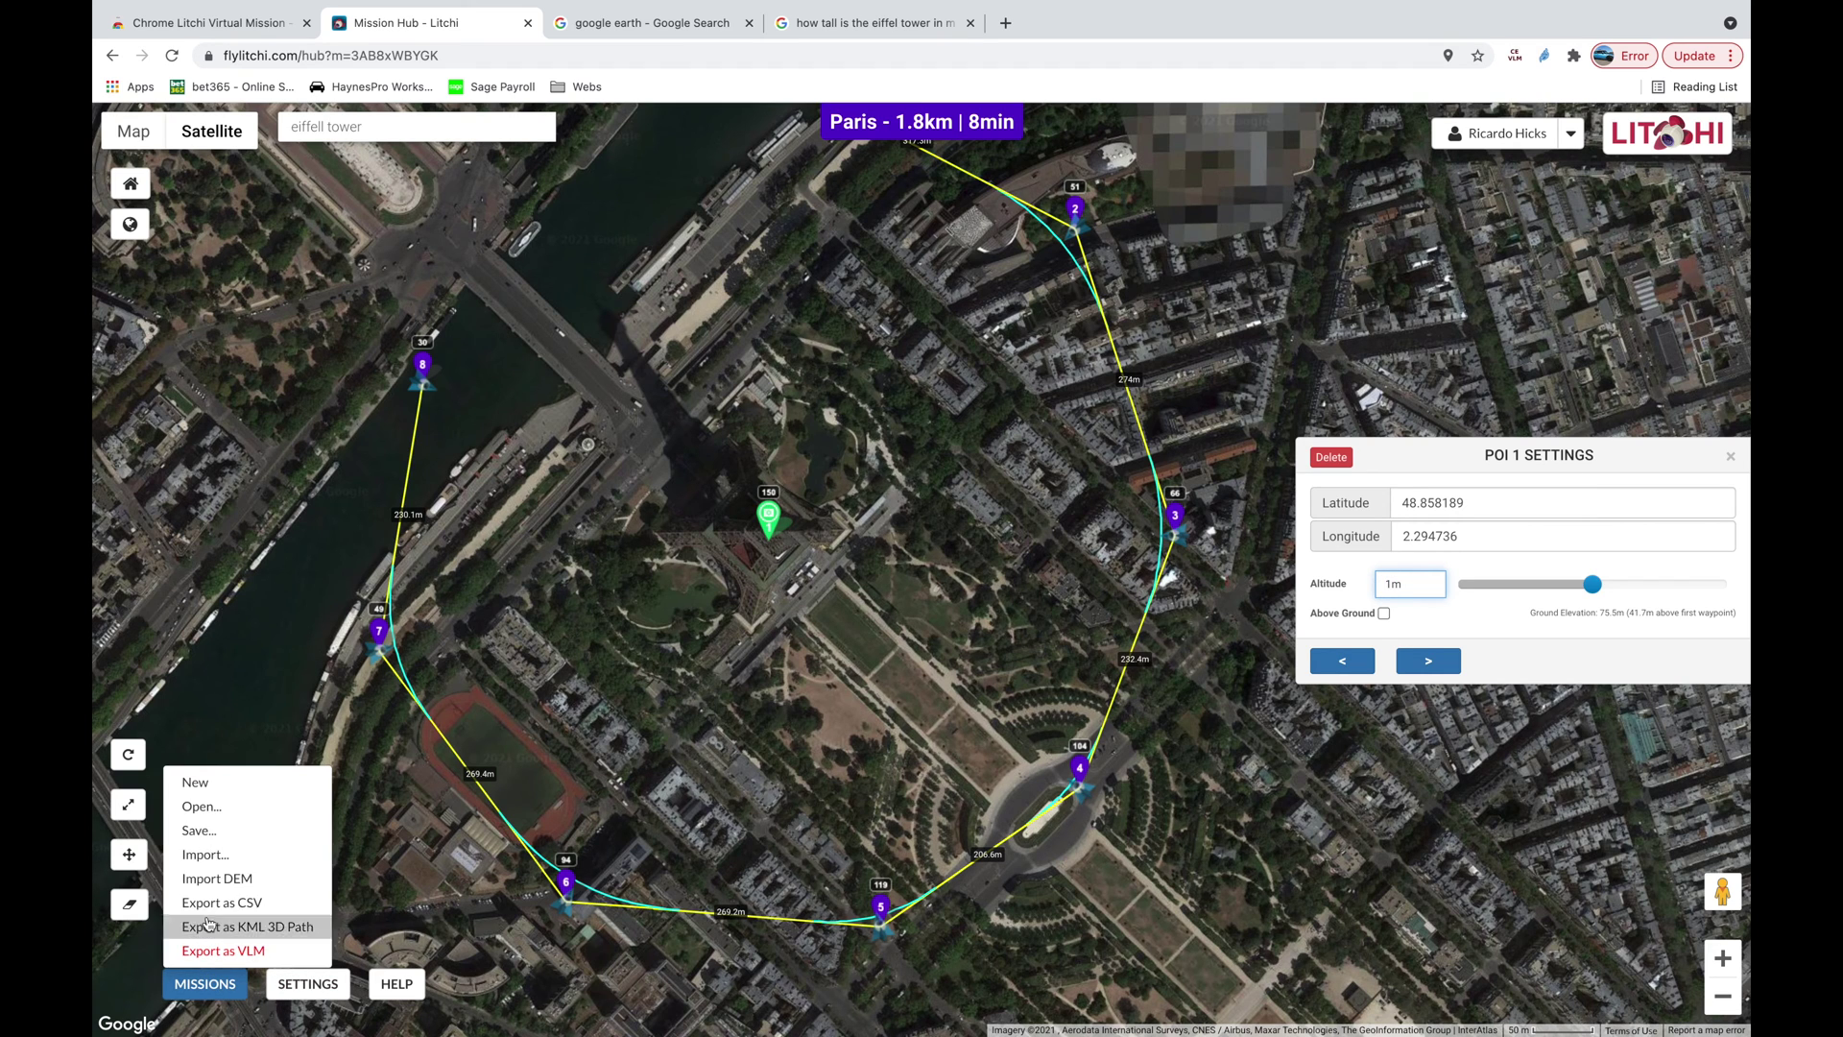
pyautogui.click(205, 831)
pyautogui.click(920, 718)
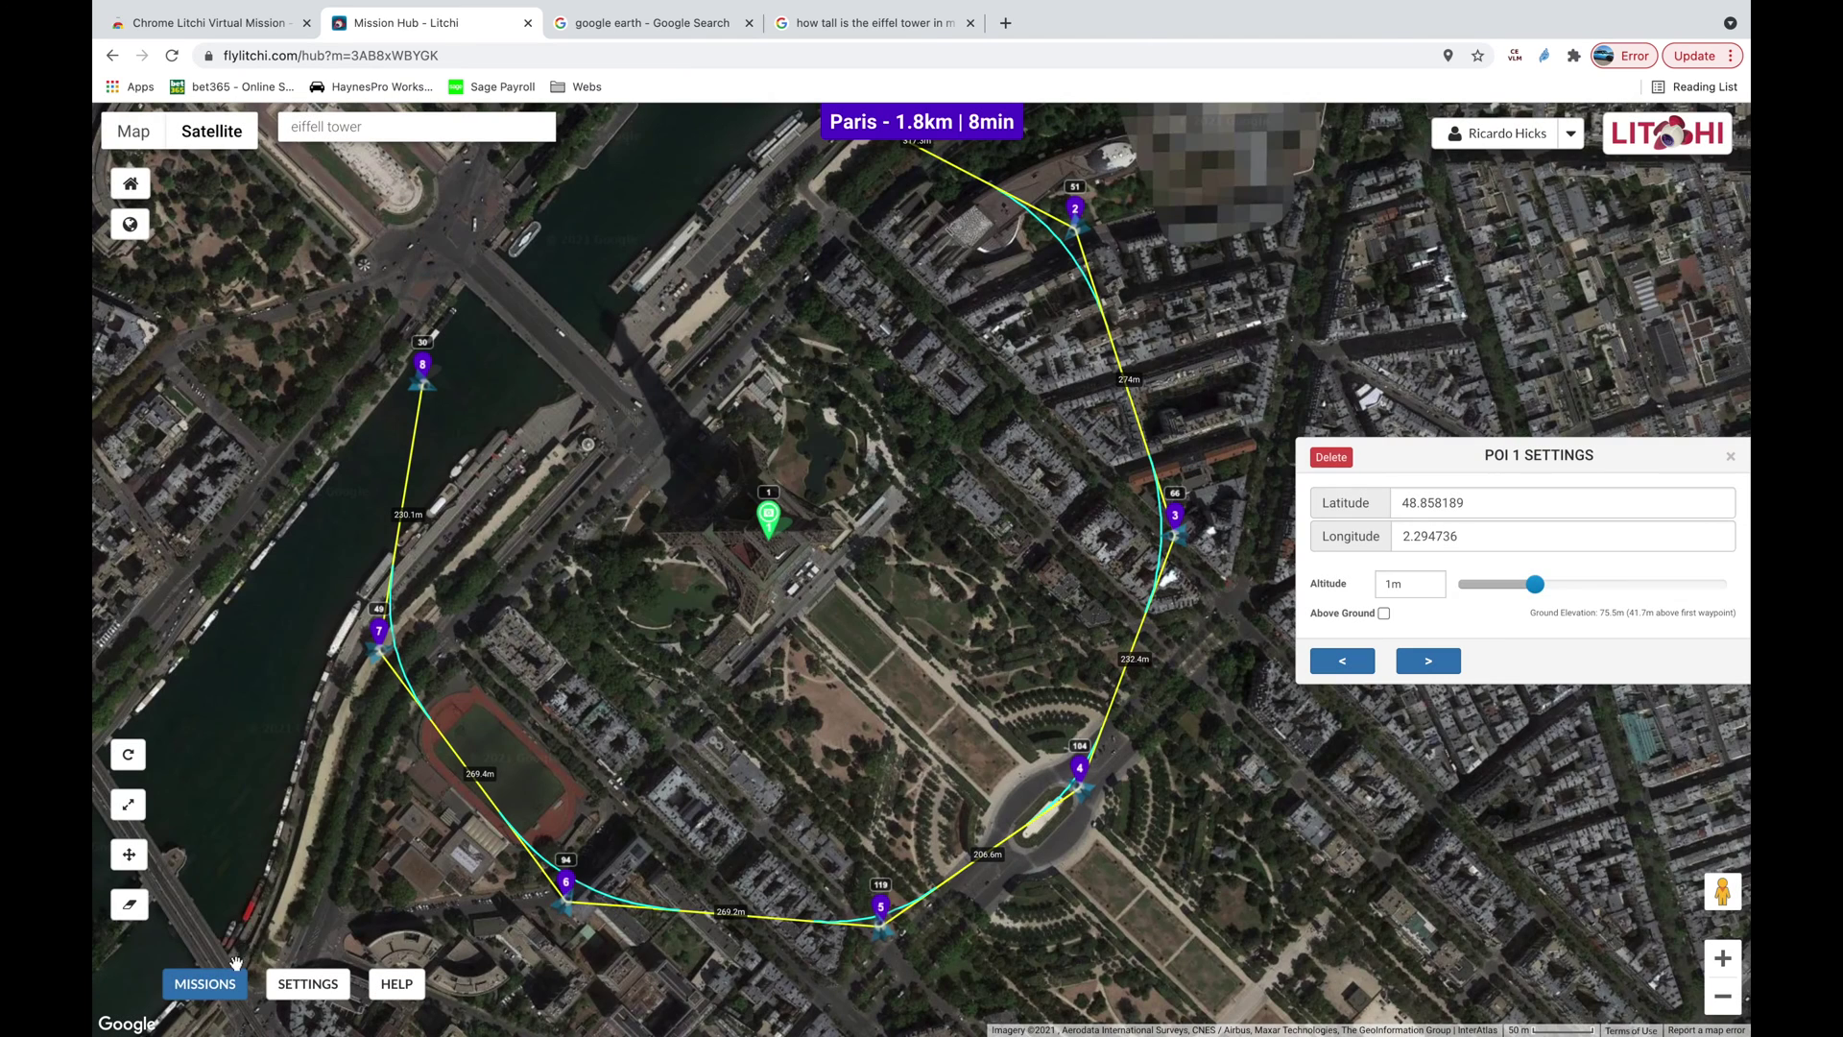
pyautogui.moveTo(227, 993)
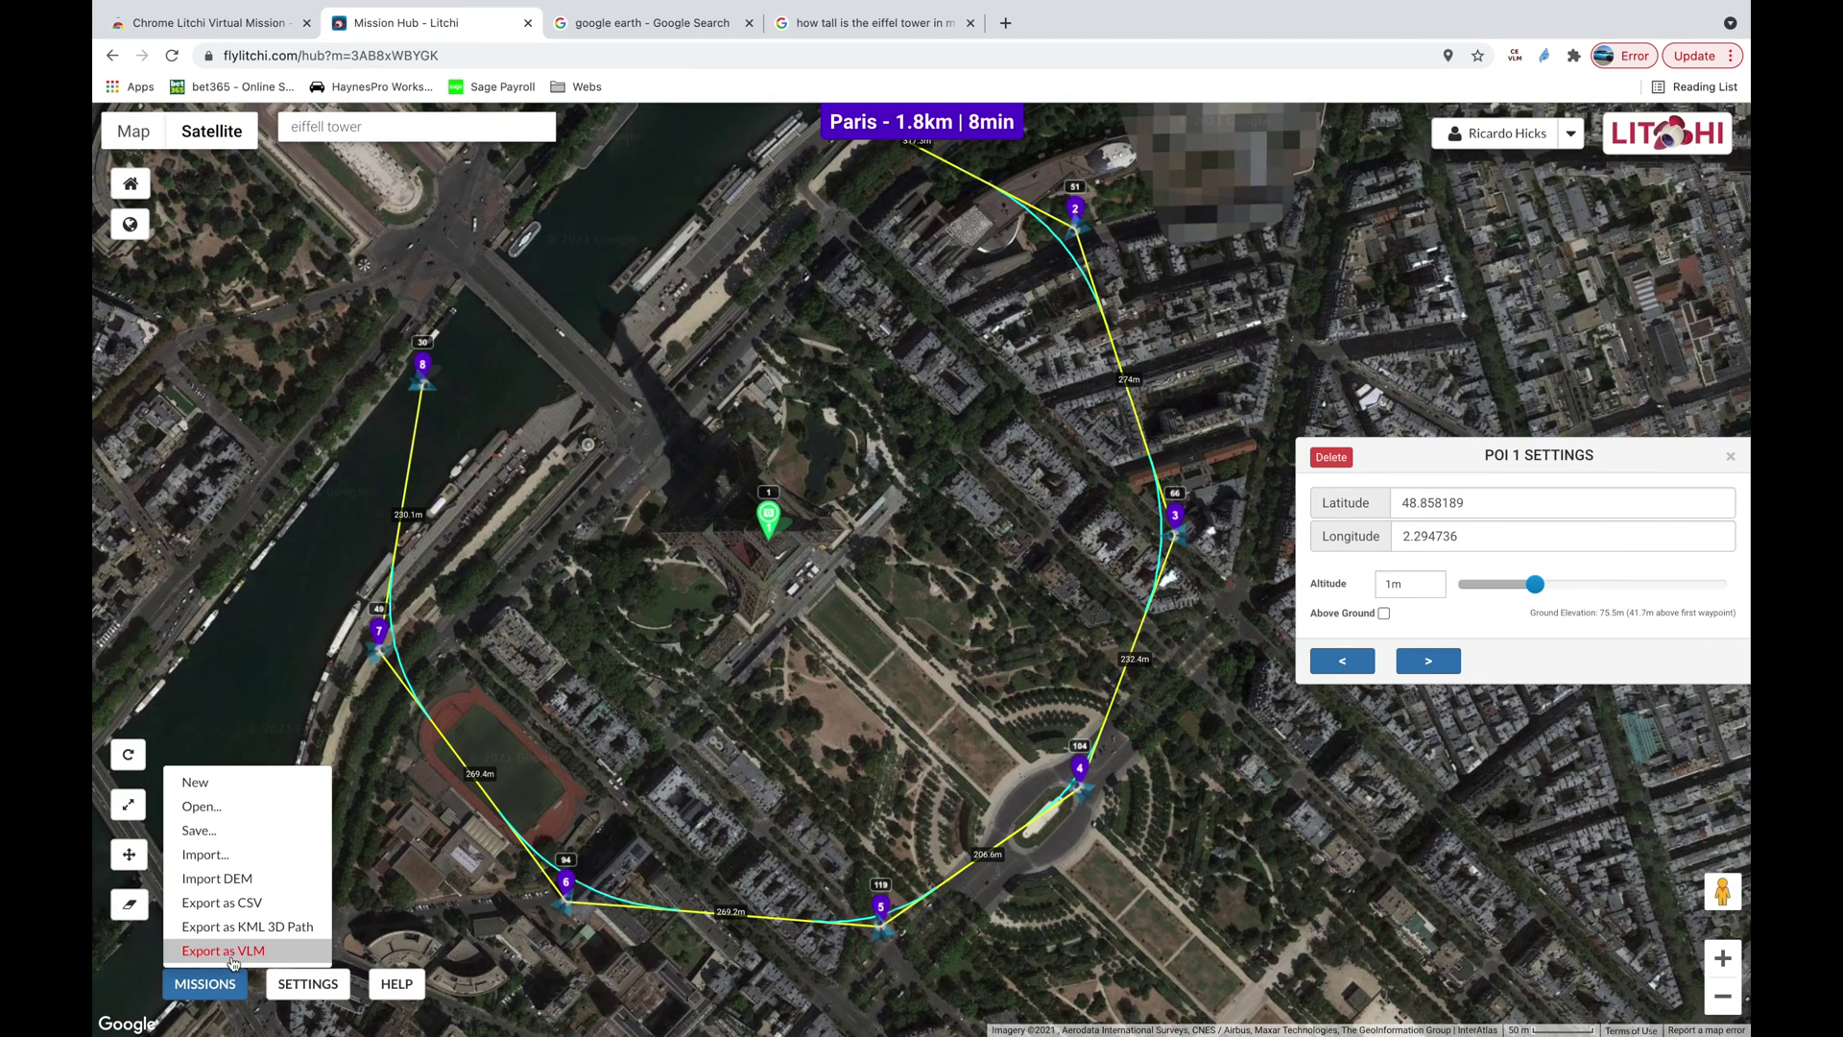
pyautogui.click(228, 950)
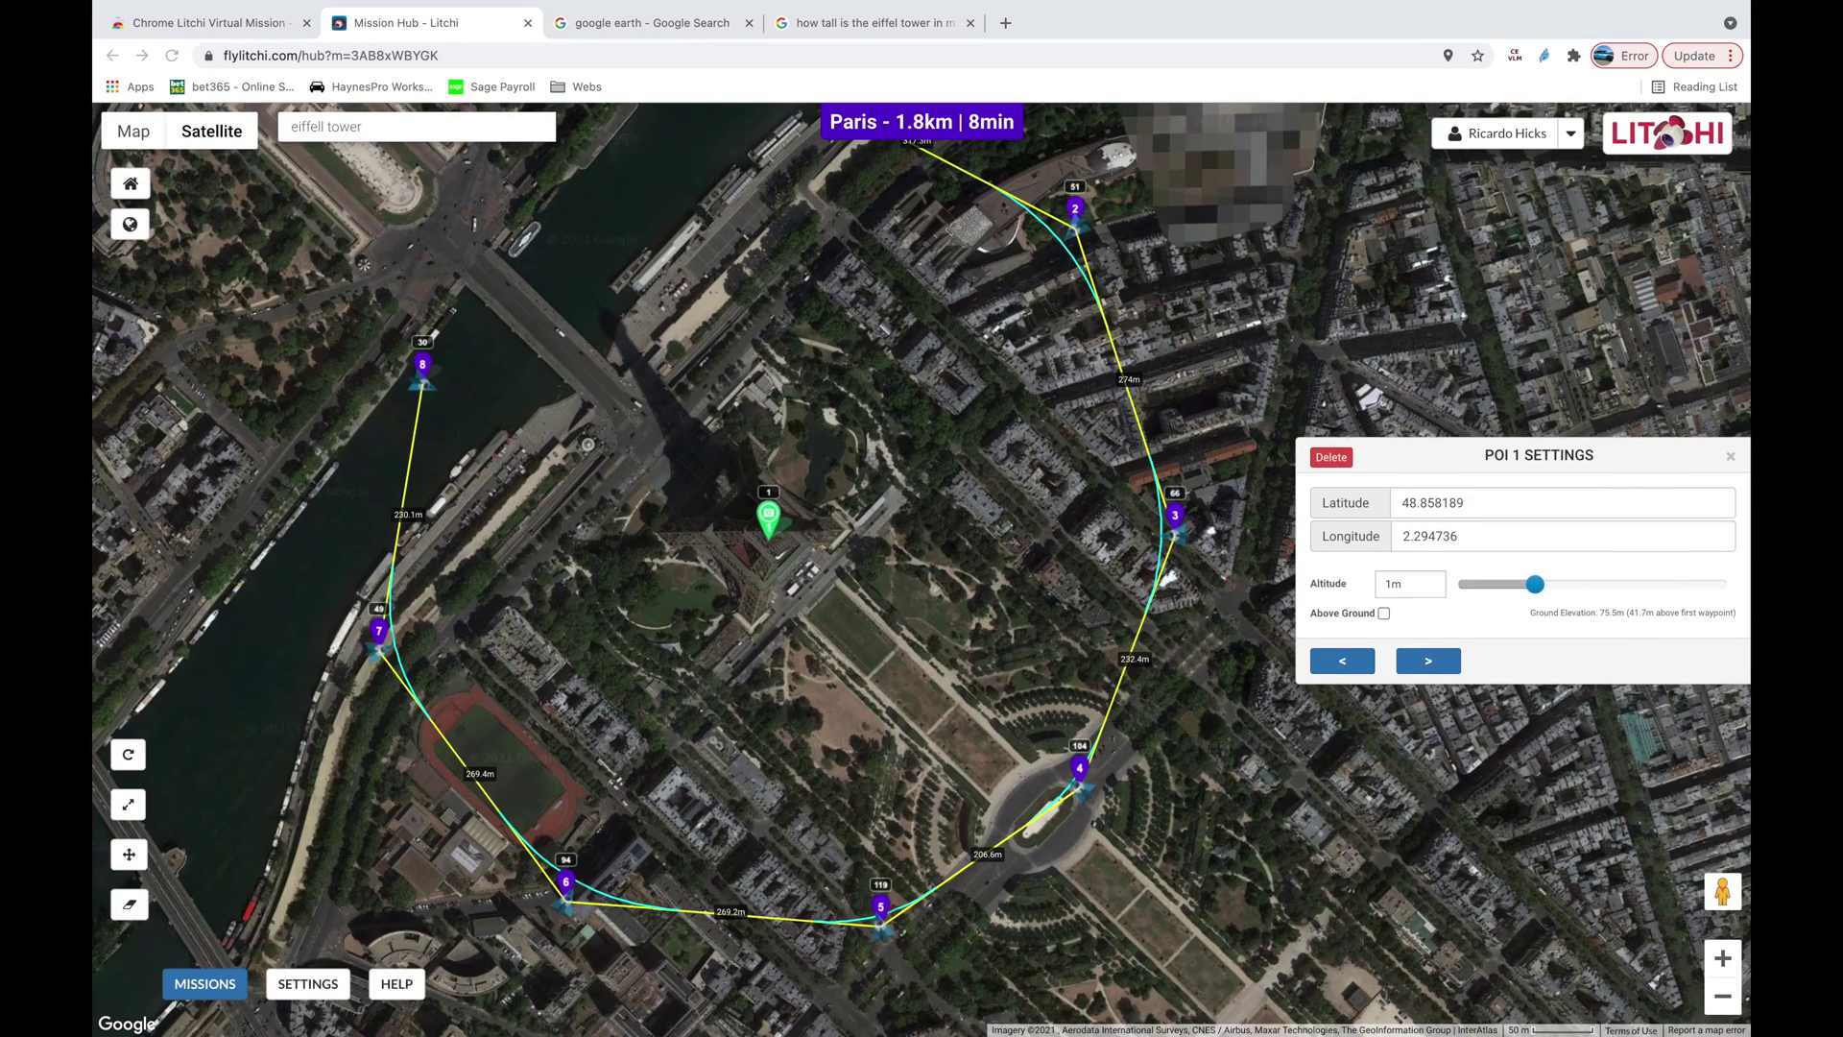
# Step: Open the newly exported Paris file in Google Earth Pro and play its Virtual Mission
pyautogui.click(1015, 998)
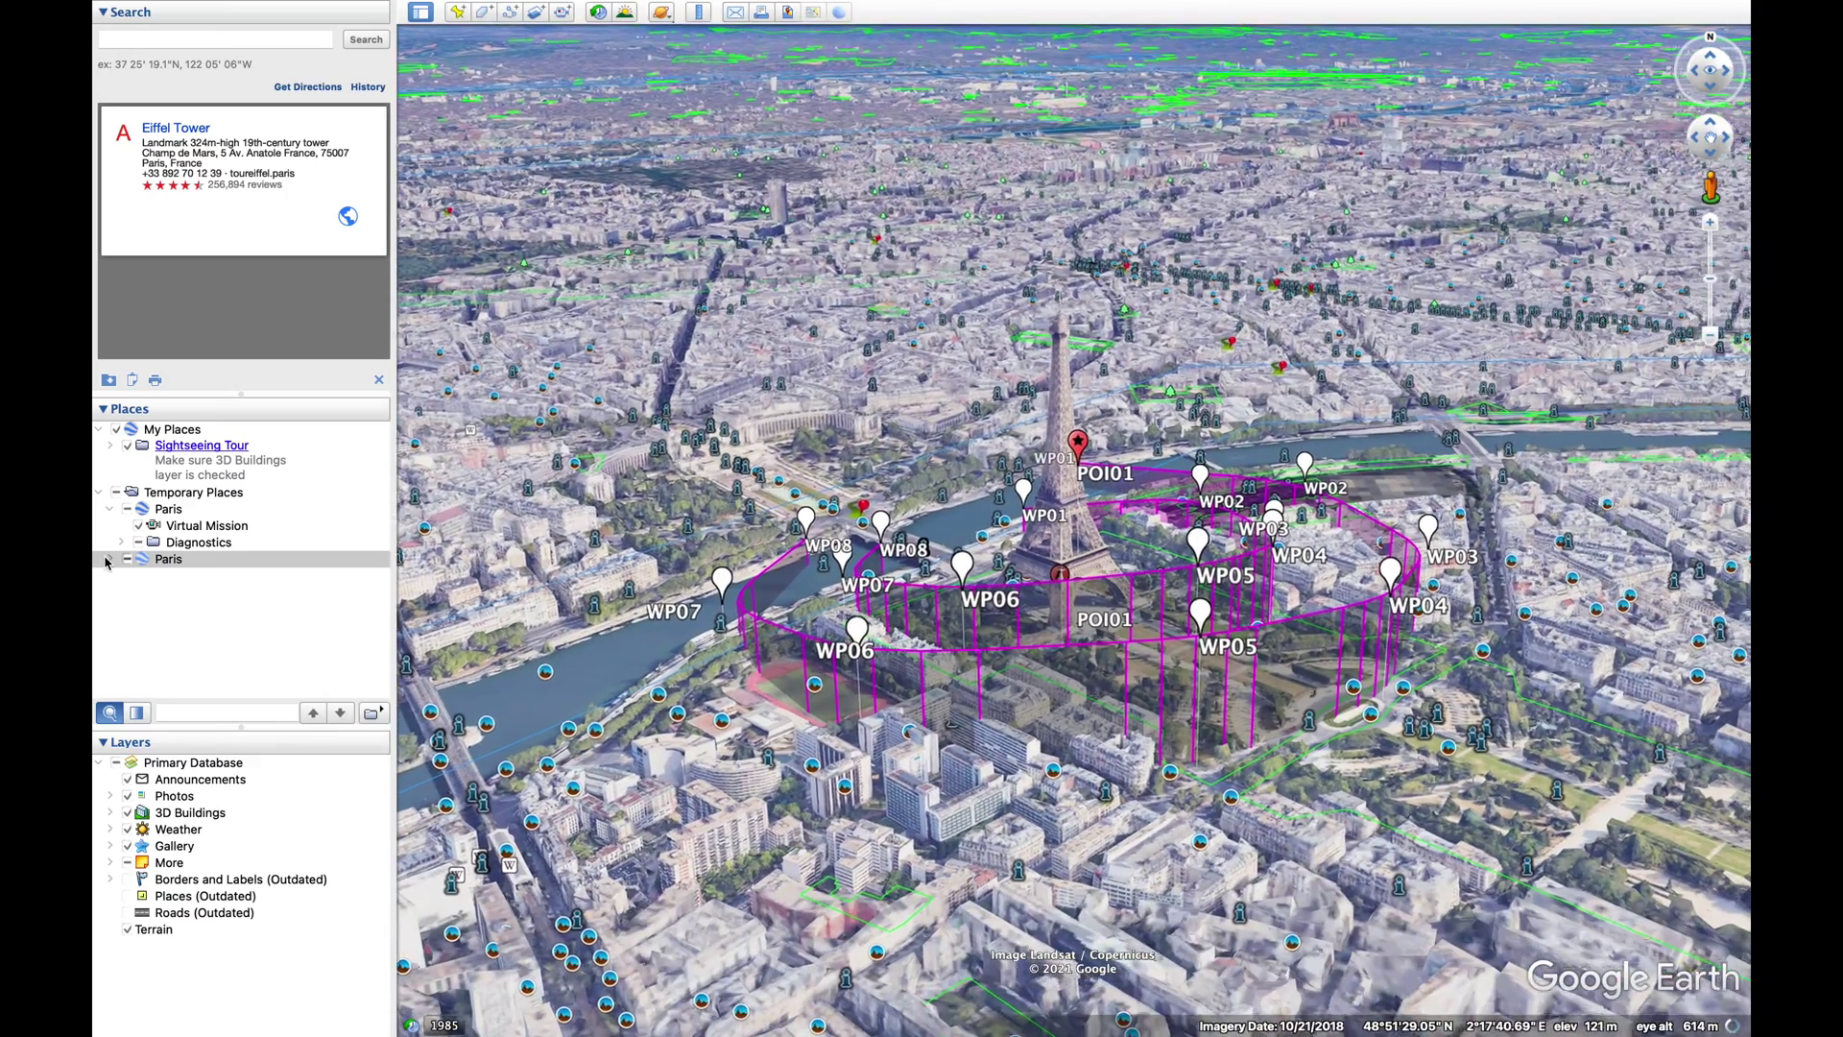
pyautogui.click(108, 560)
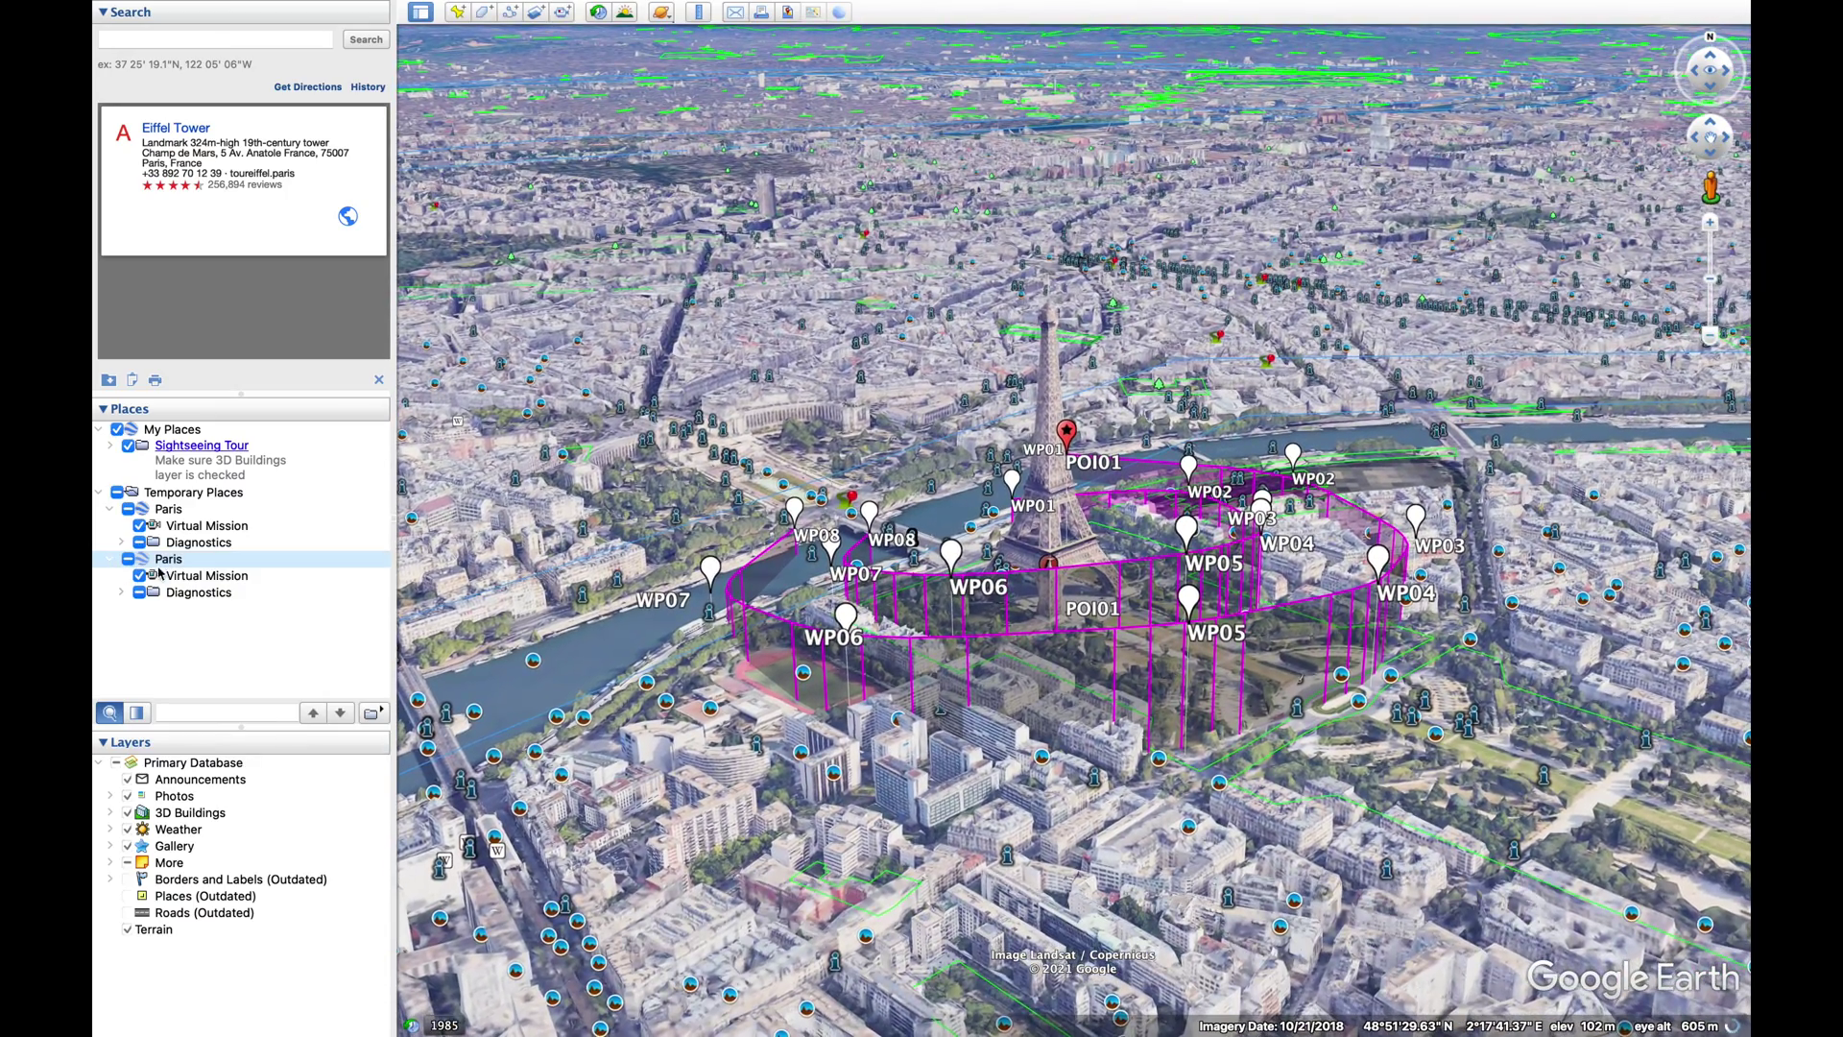
pyautogui.doubleClick(188, 576)
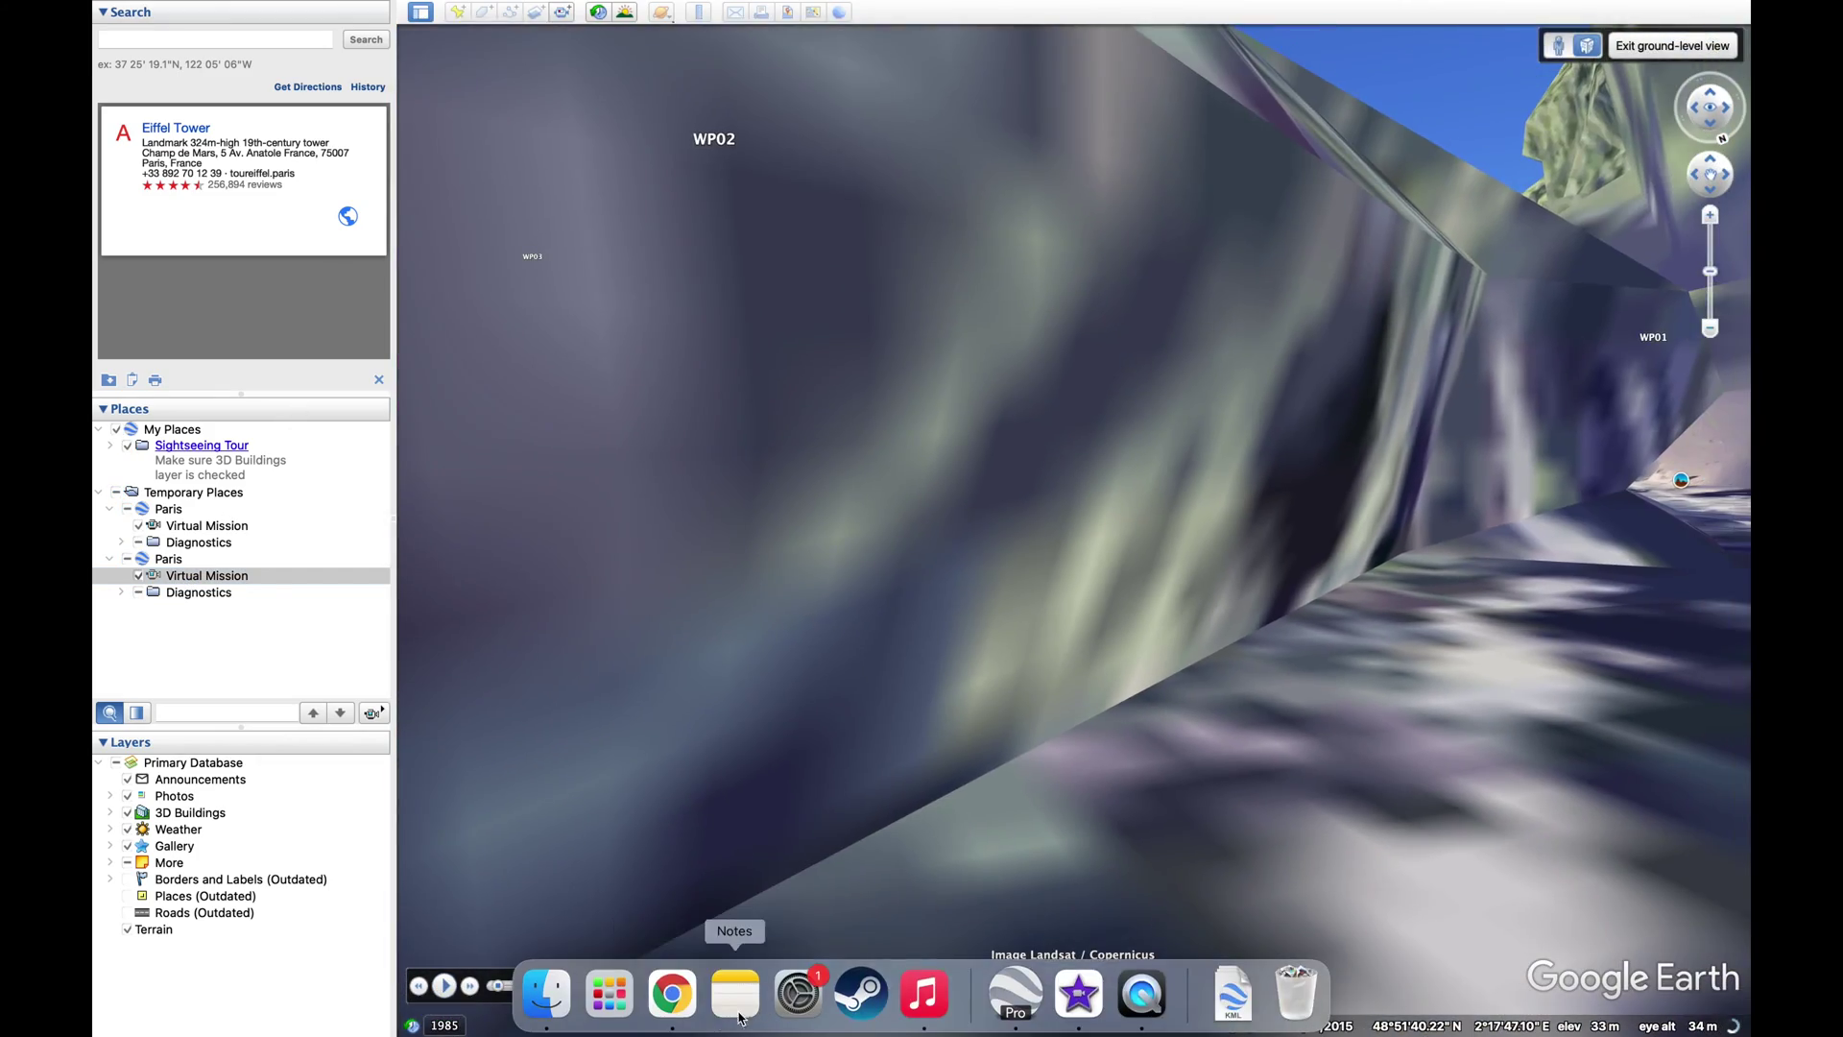
# Step: Switch back to the Litchi Mission Hub and move waypoint 1 slightly upriver and waypoint 2 outward to about 48.8612, 2.2995
pyautogui.click(672, 999)
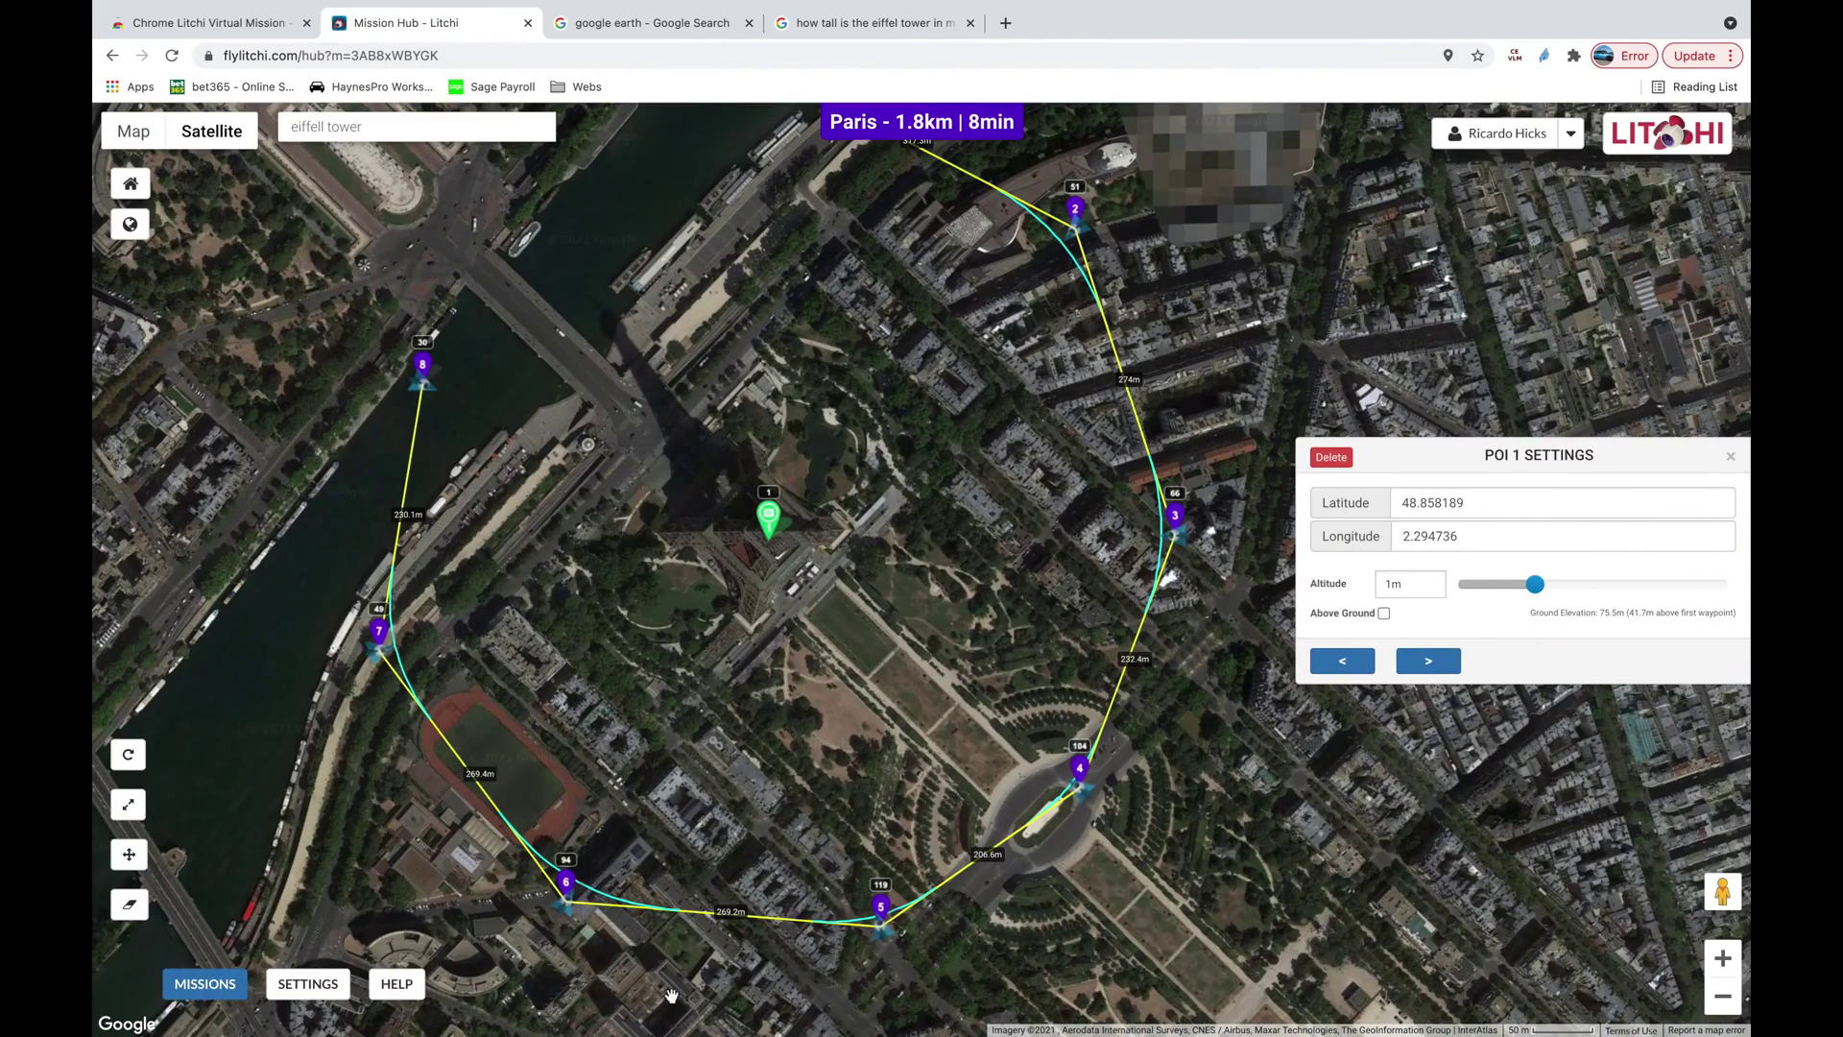
pyautogui.moveTo(905, 343); pyautogui.dragTo(850, 501)
pyautogui.click(694, 203)
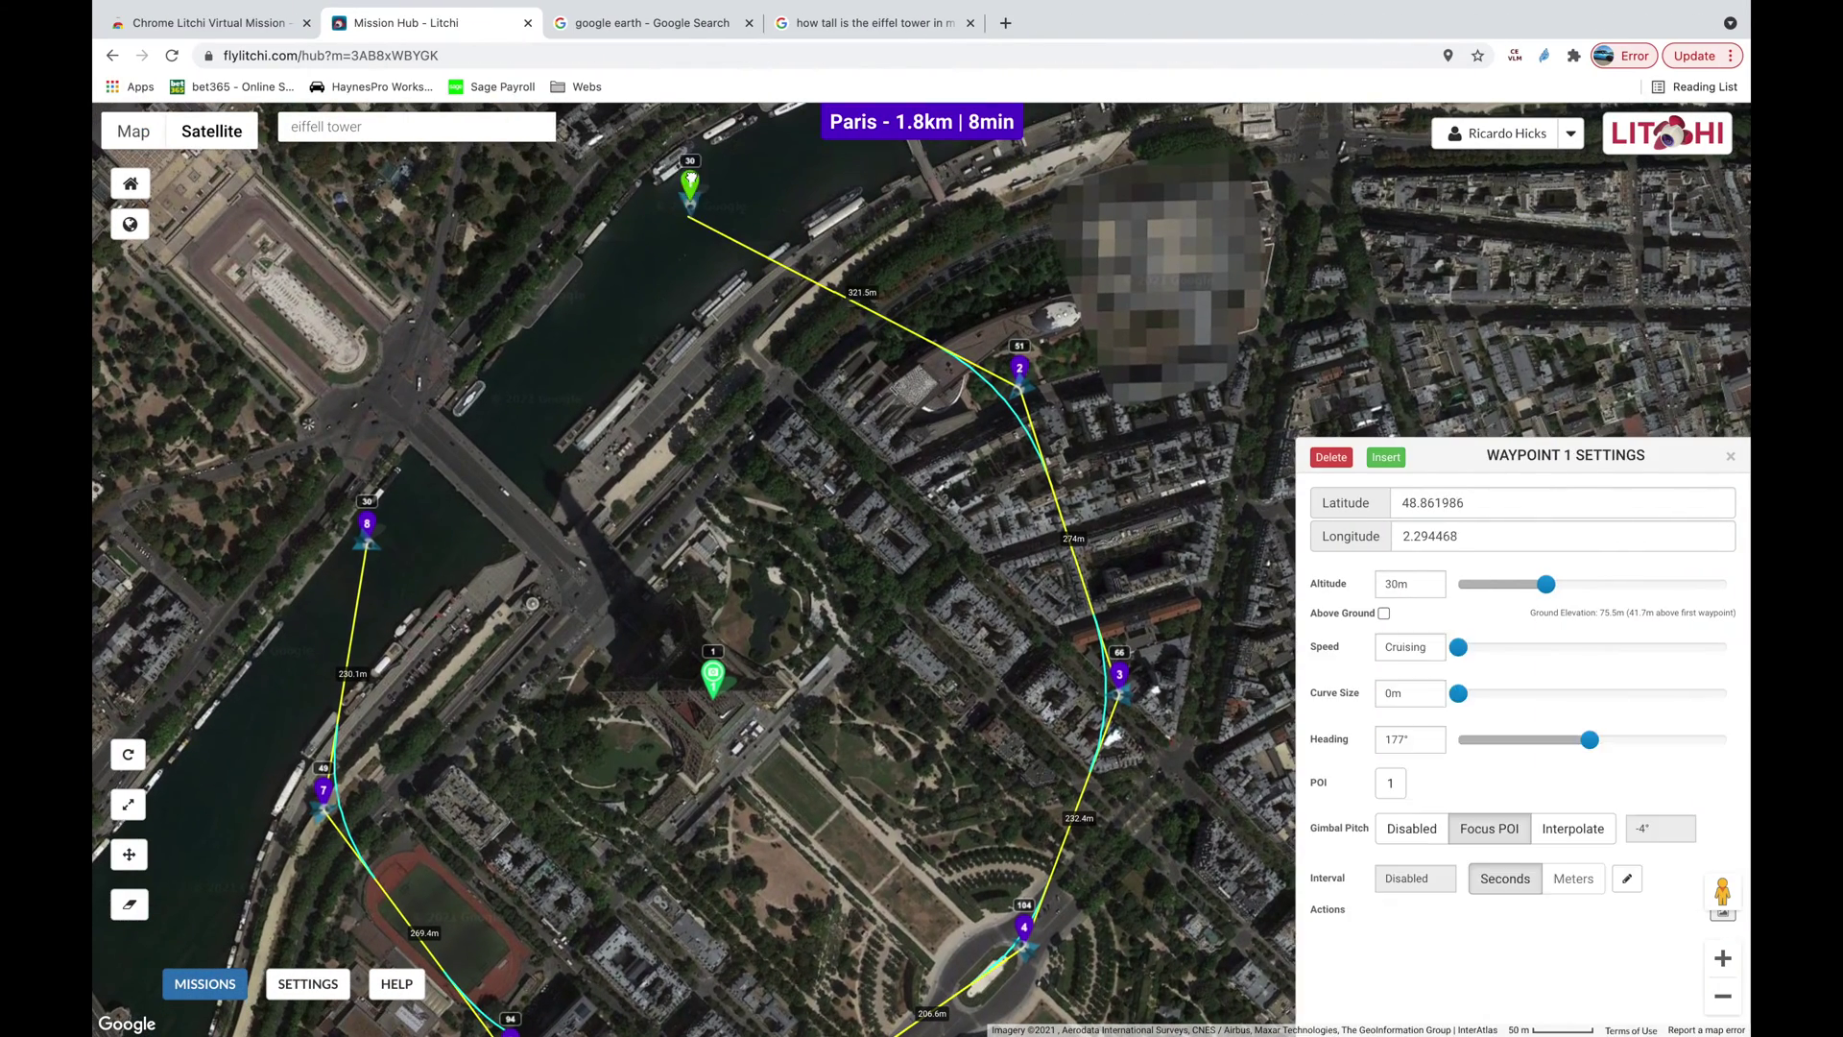
pyautogui.moveTo(693, 204); pyautogui.dragTo(701, 161)
pyautogui.moveTo(1023, 391); pyautogui.dragTo(1127, 311)
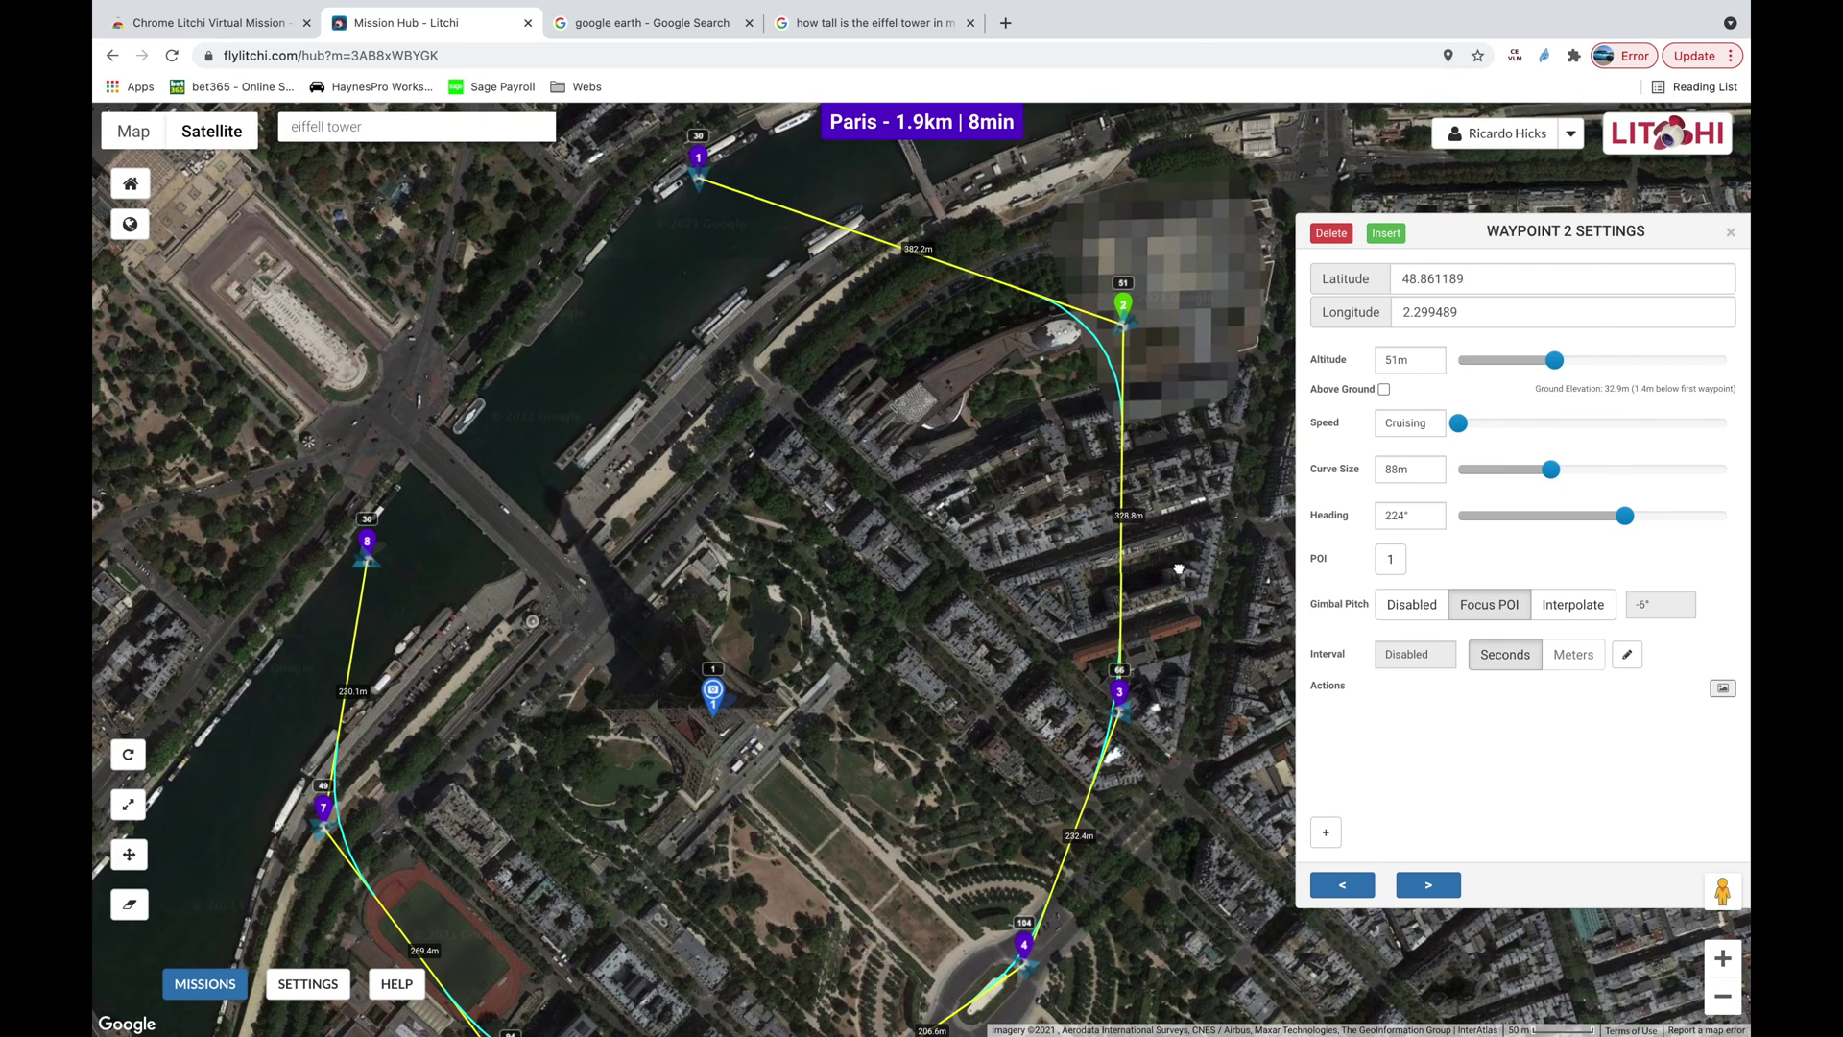
# Step: Move waypoint 3 farther east and waypoint 4 to the southeastern end of the park, at about 48.8537, 2.3016
pyautogui.moveTo(1179, 568); pyautogui.dragTo(1083, 492)
pyautogui.moveTo(1045, 619); pyautogui.dragTo(1171, 651)
pyautogui.moveTo(928, 890); pyautogui.dragTo(1196, 979)
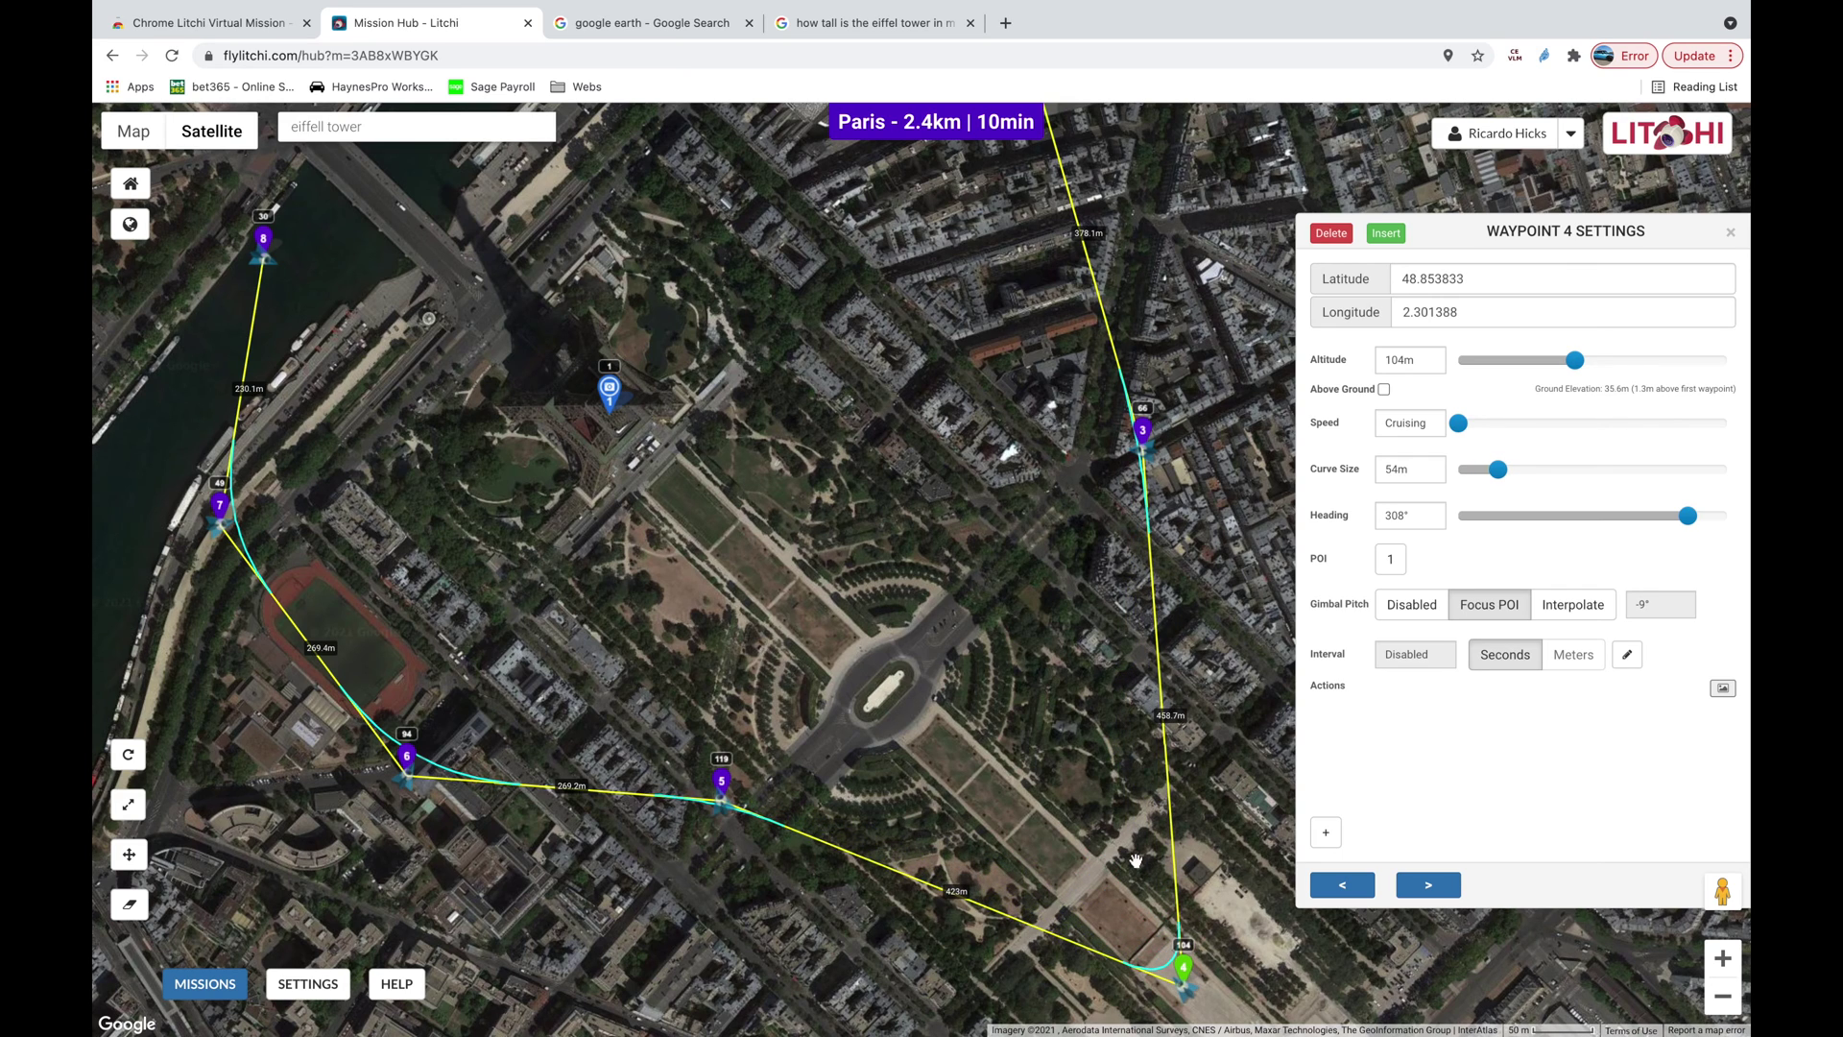
pyautogui.scroll(-3, 1135, 861)
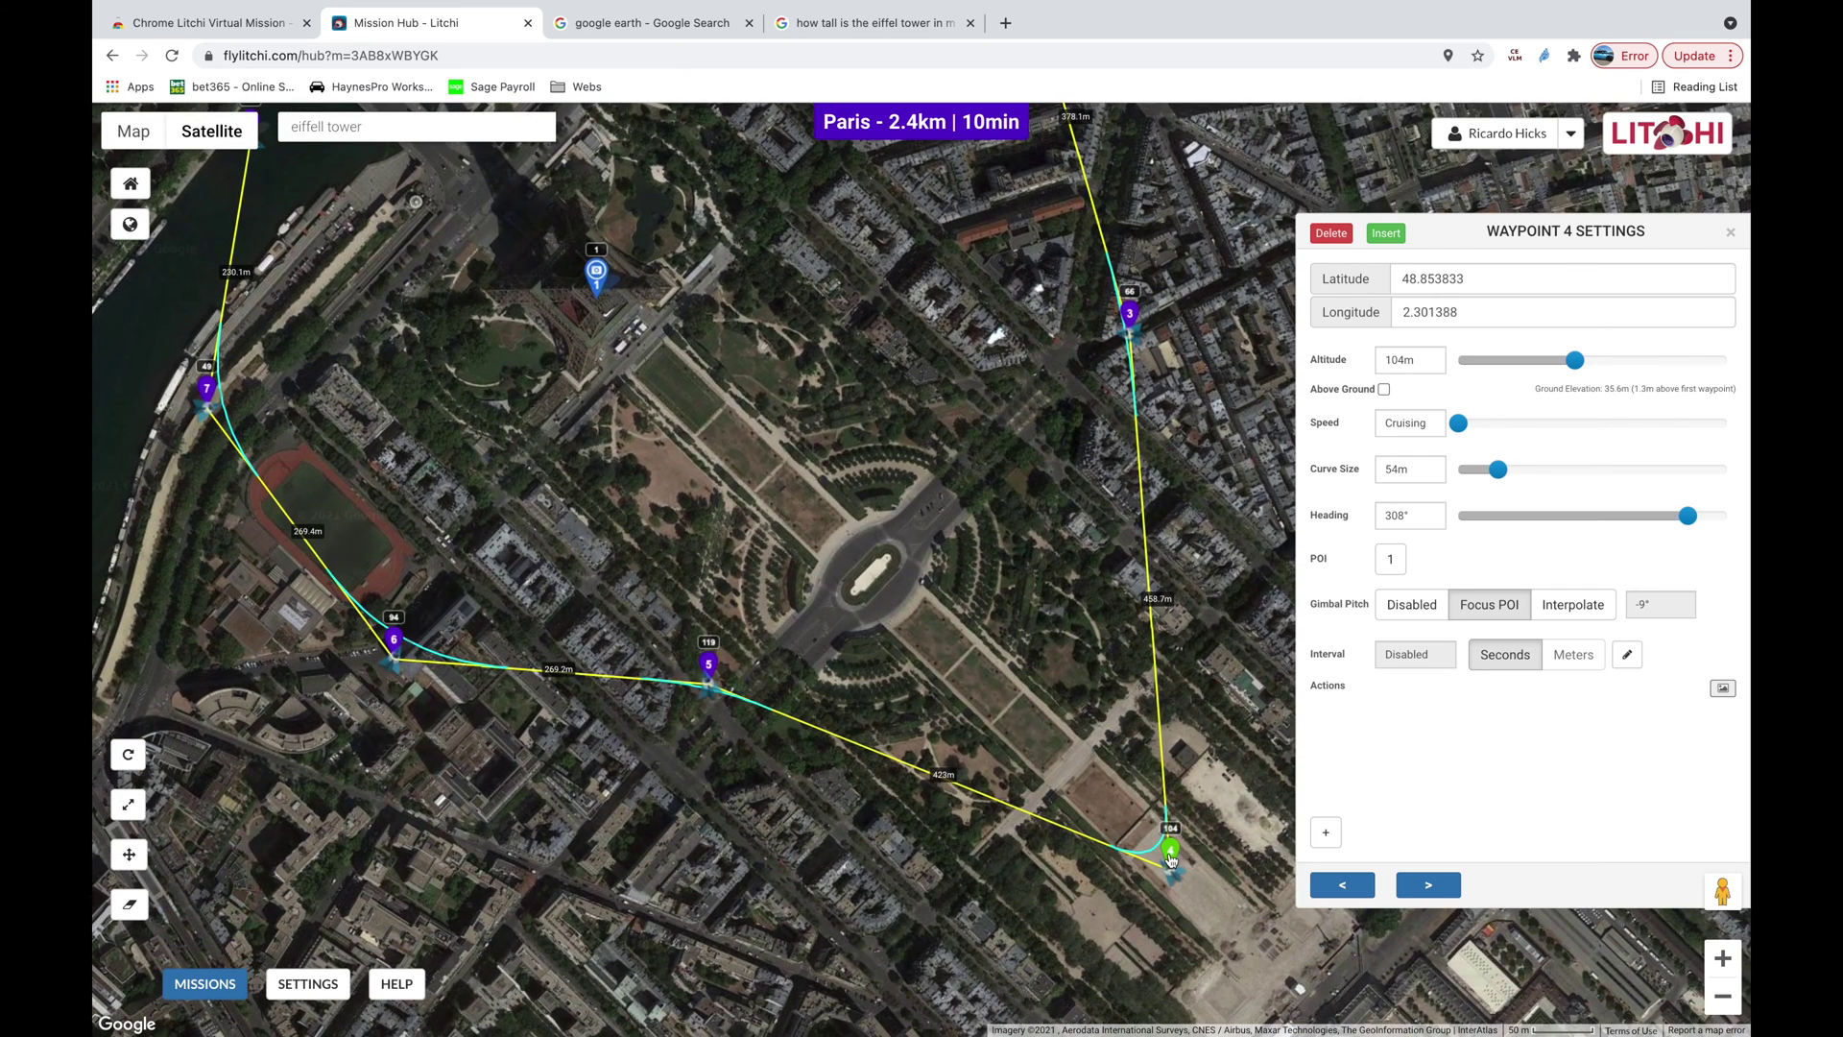
pyautogui.moveTo(1170, 859); pyautogui.dragTo(1189, 871)
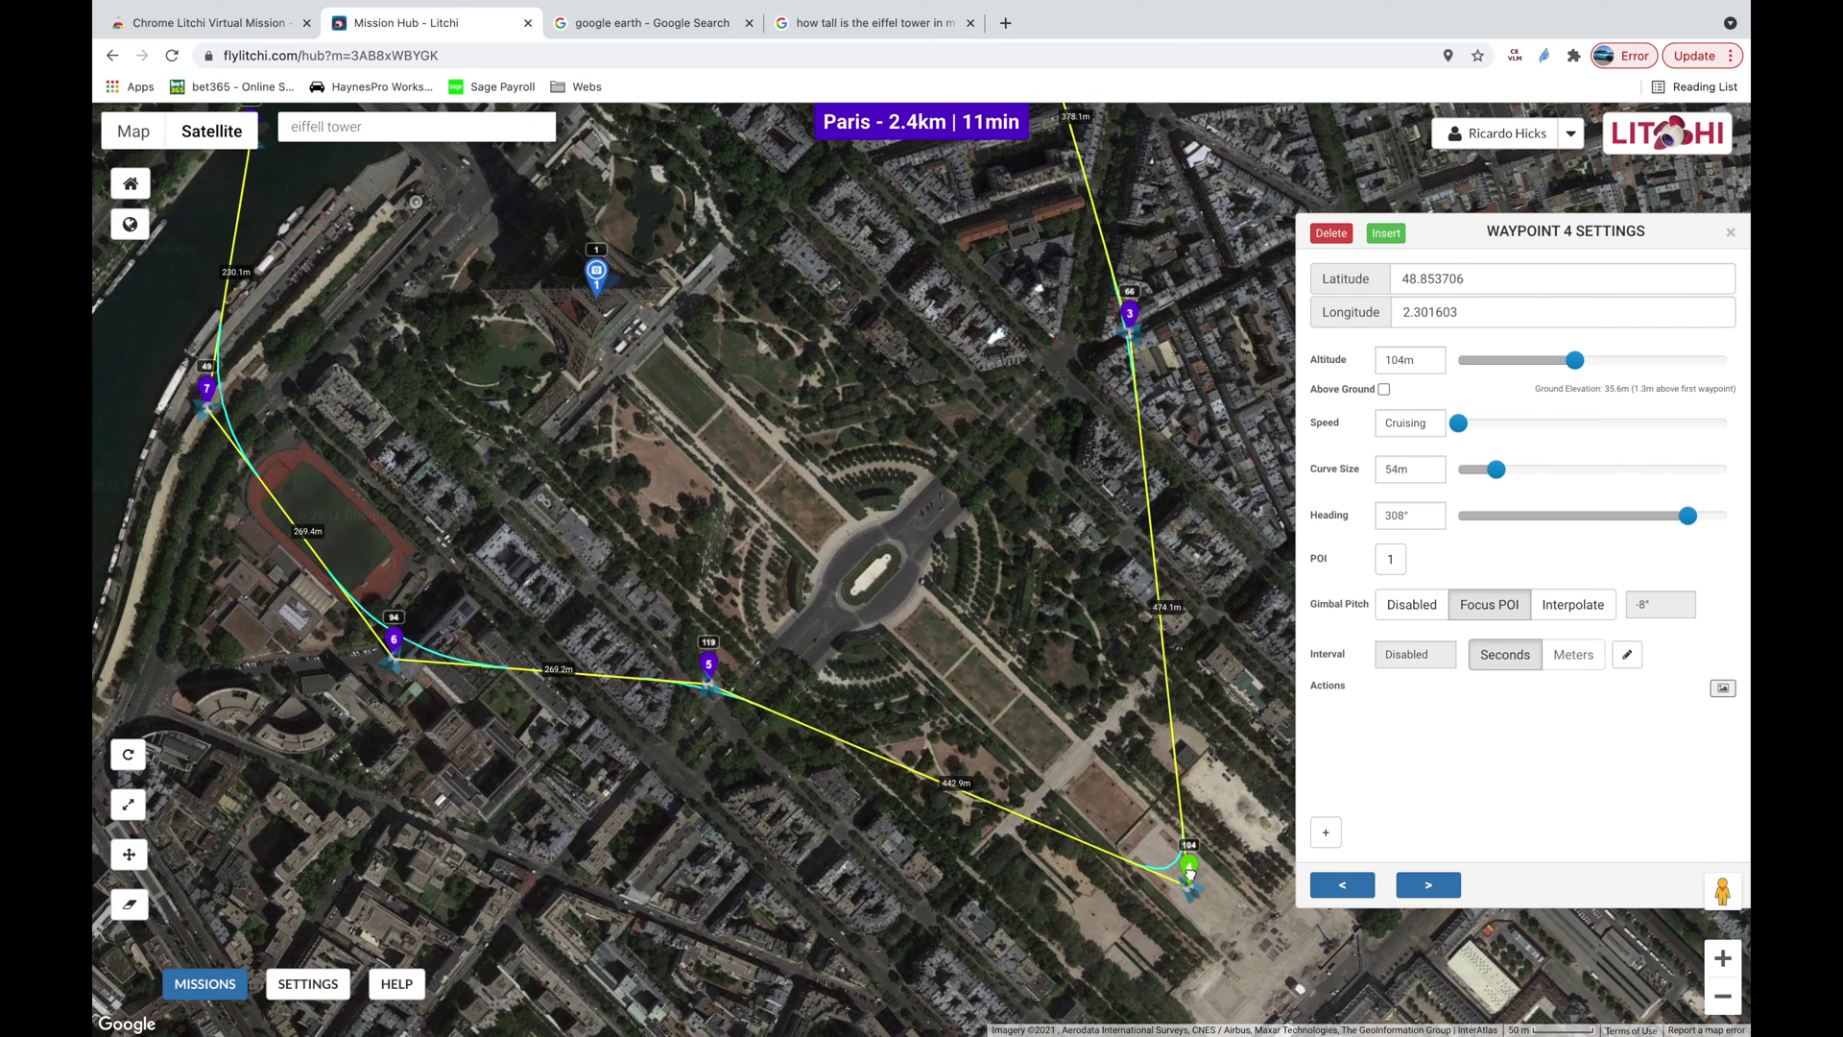
# Step: Set the altitude of POI 1 at the Eiffel Tower to 150 m
pyautogui.click(597, 273)
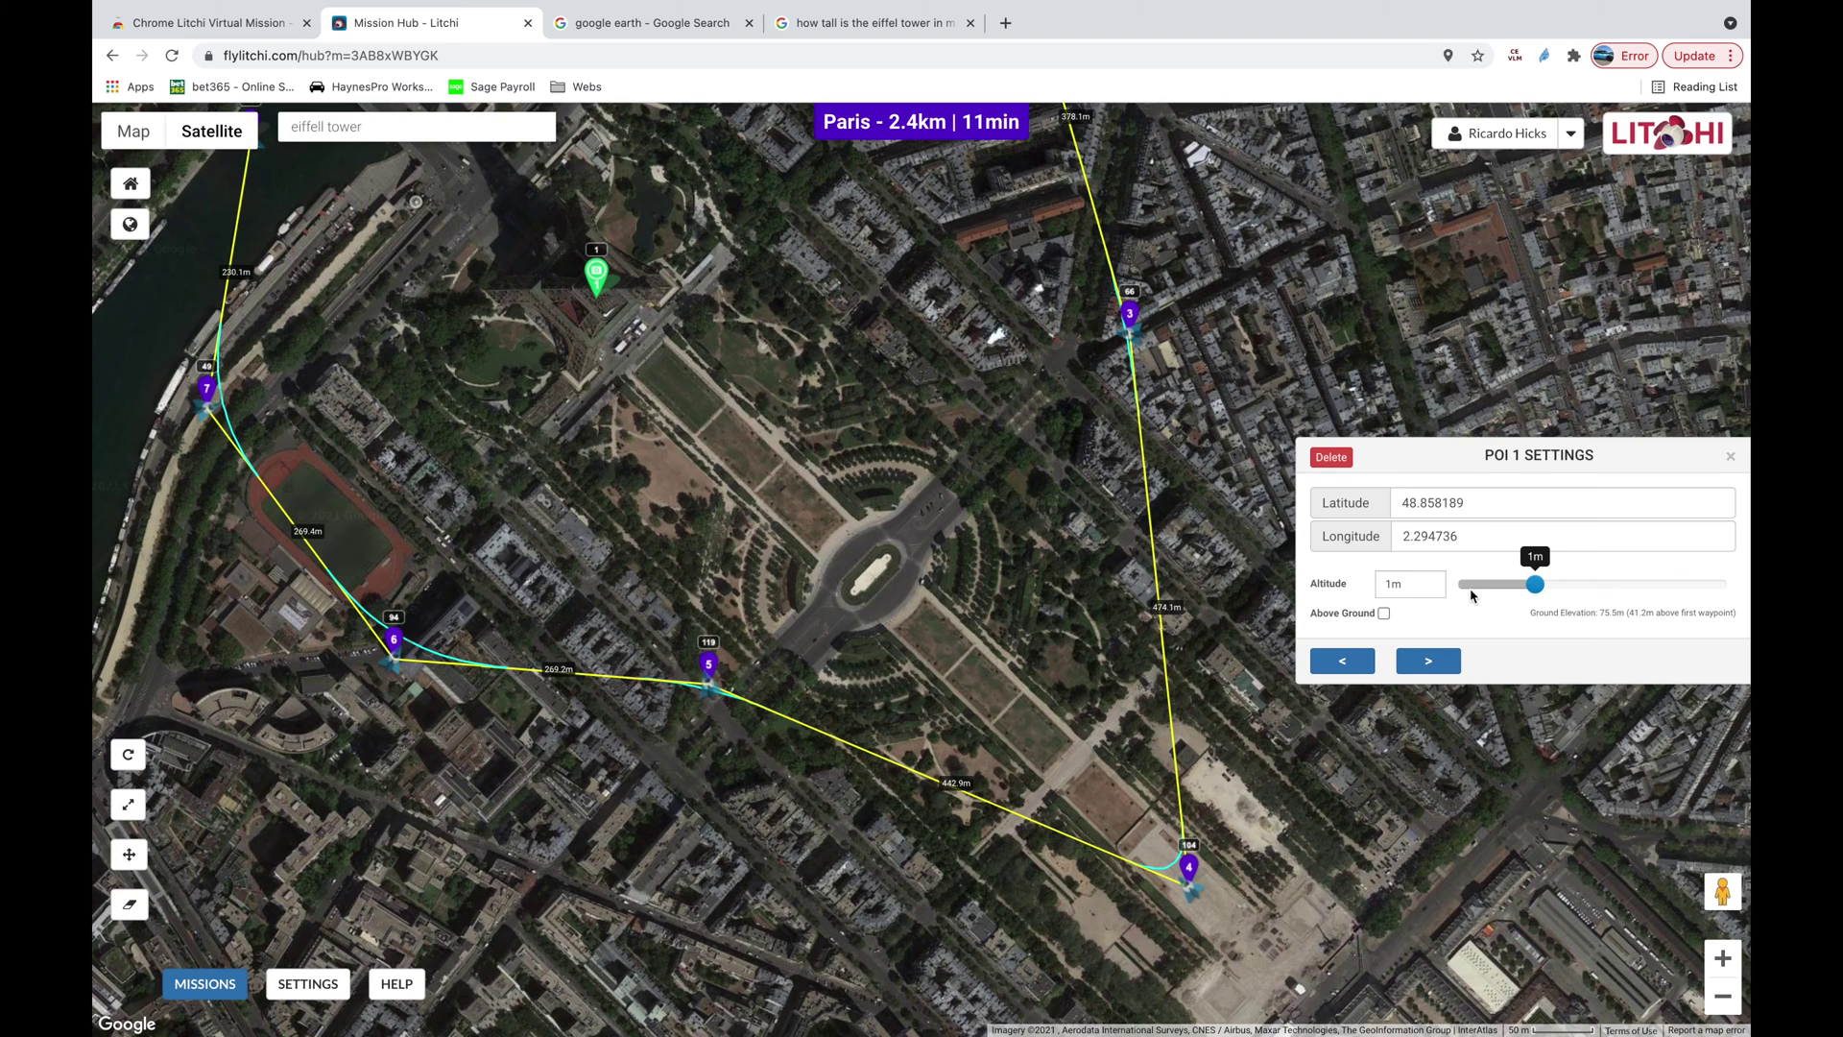
pyautogui.click(1387, 587)
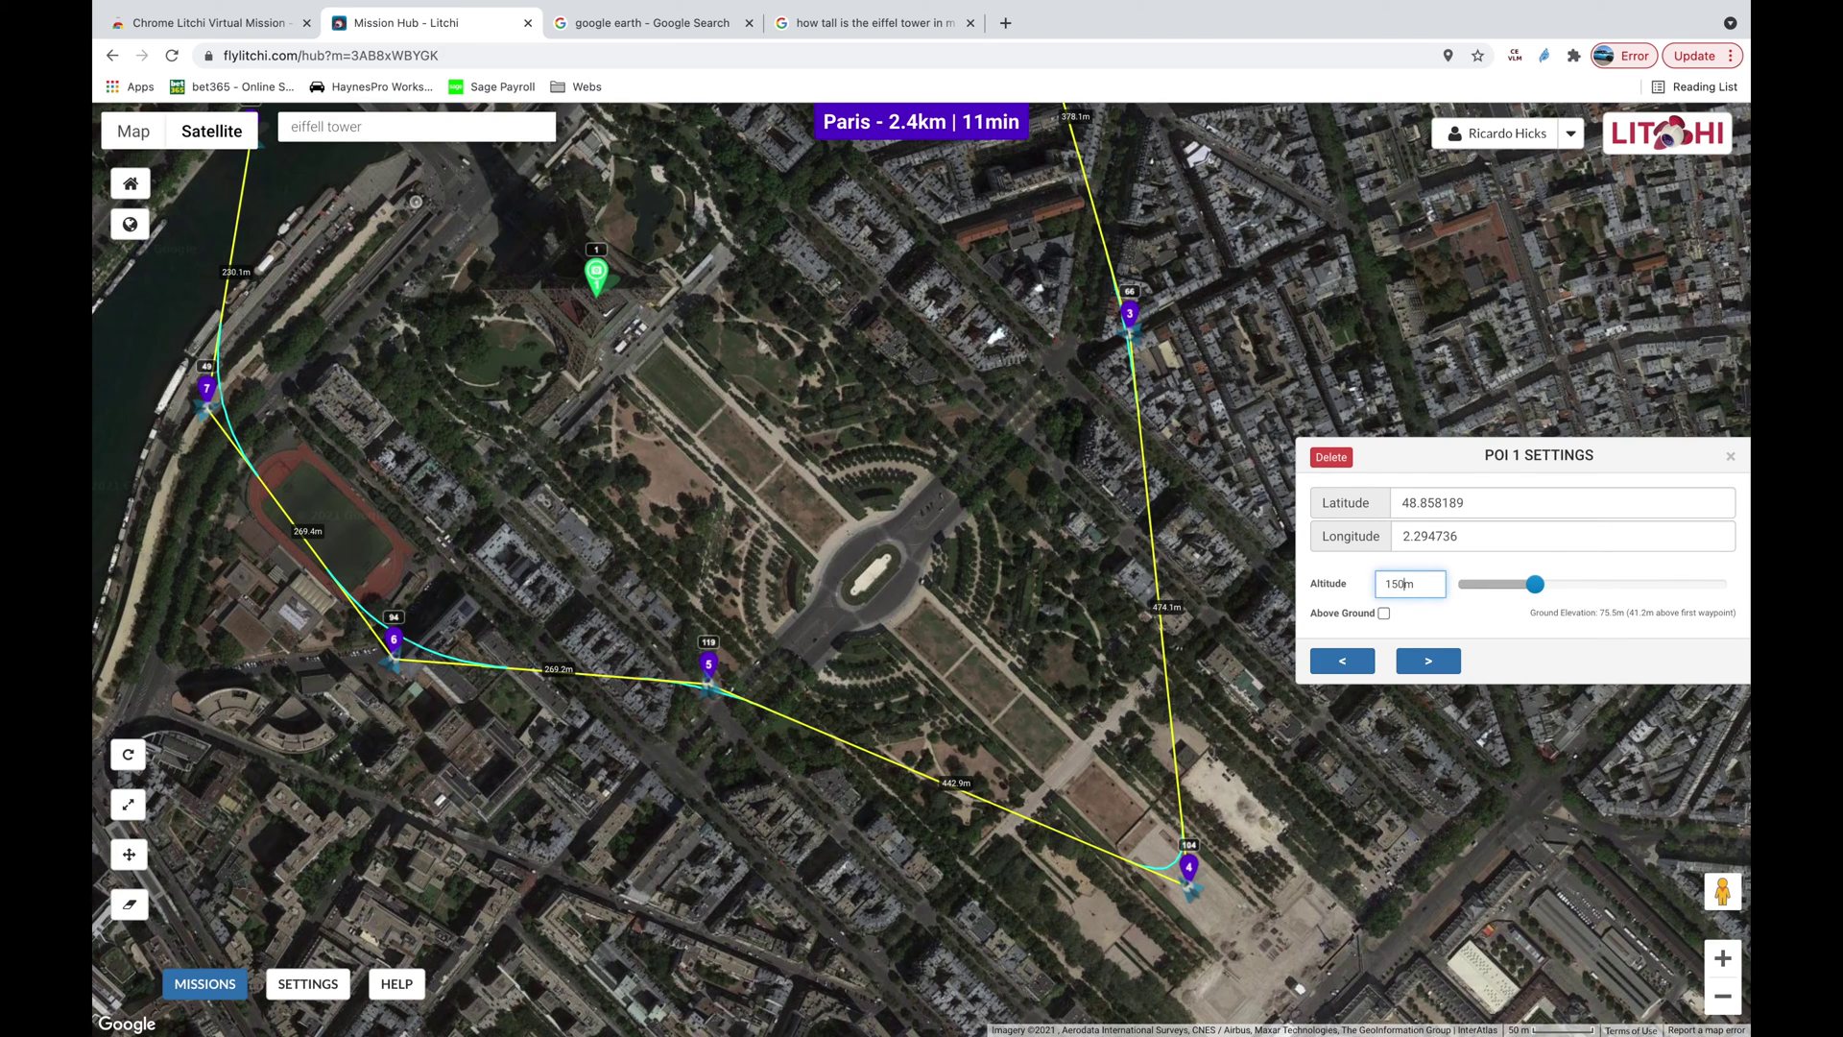
pyautogui.moveTo(1276, 283); pyautogui.dragTo(1165, 691)
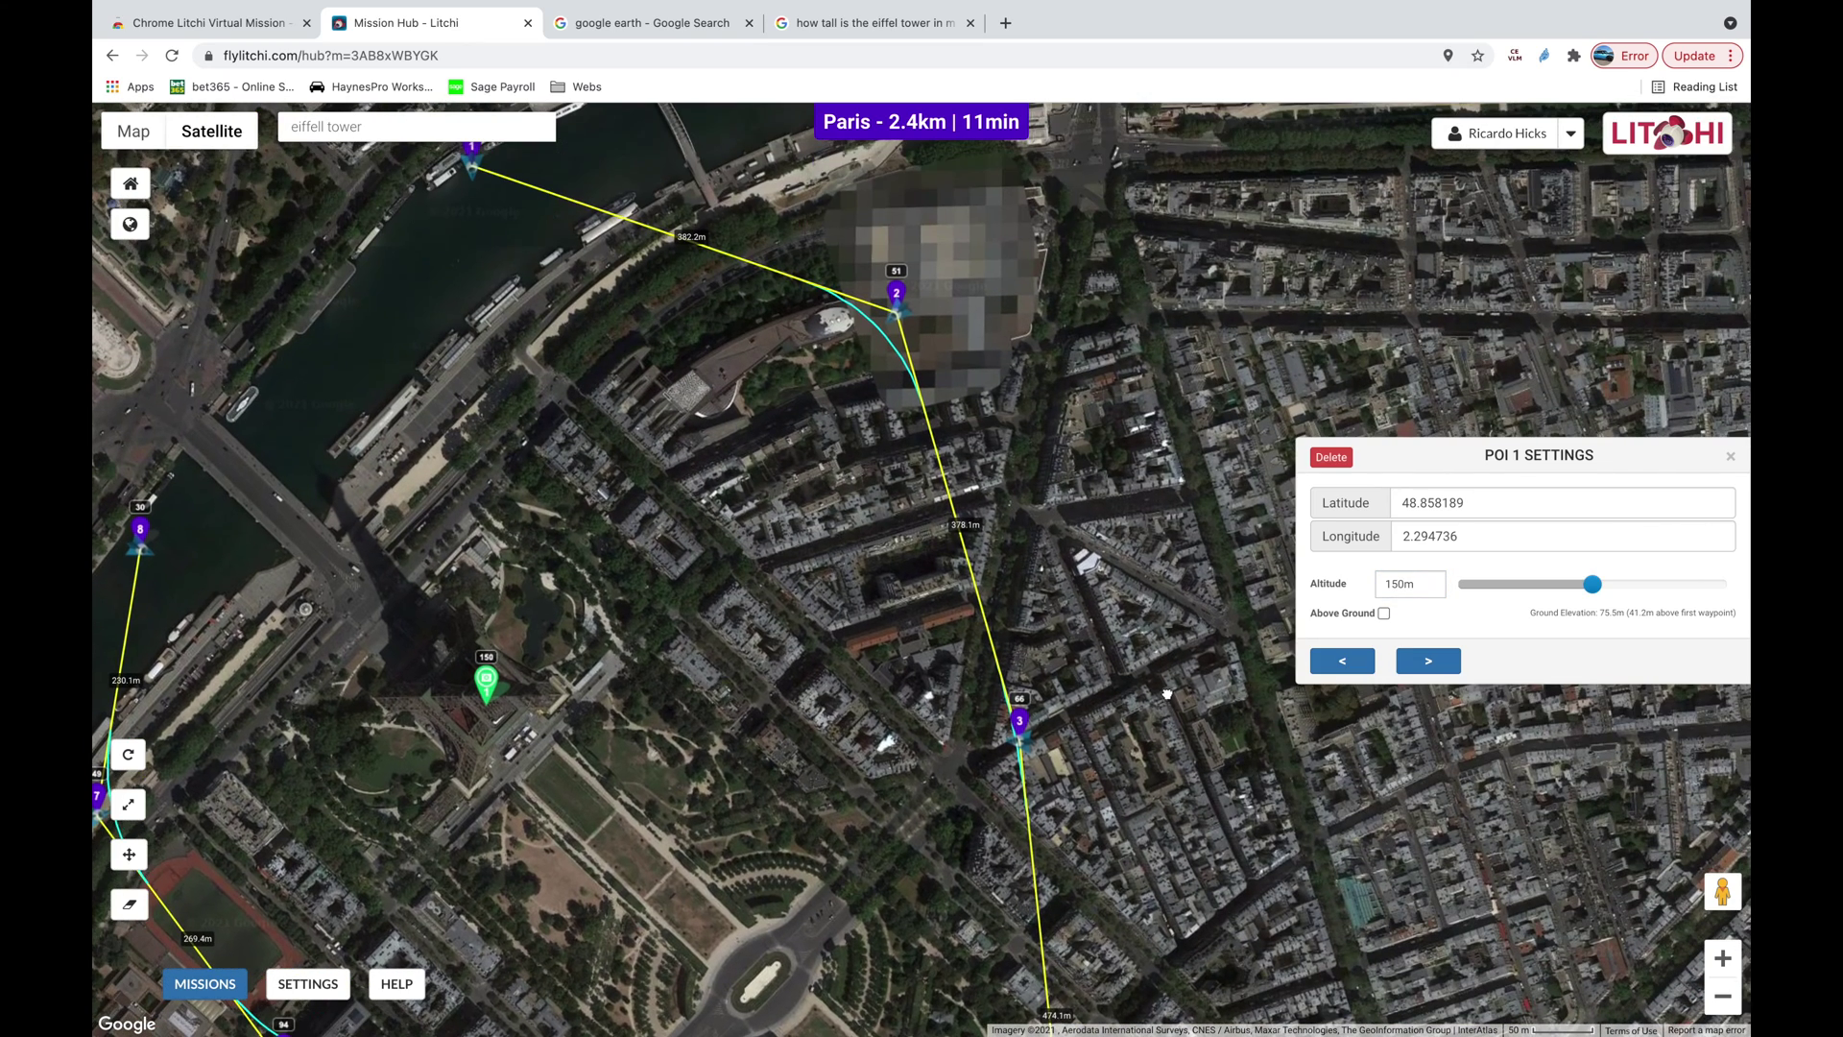
# Step: Set the altitude of waypoint 1 over the river to about 58 m
pyautogui.click(471, 154)
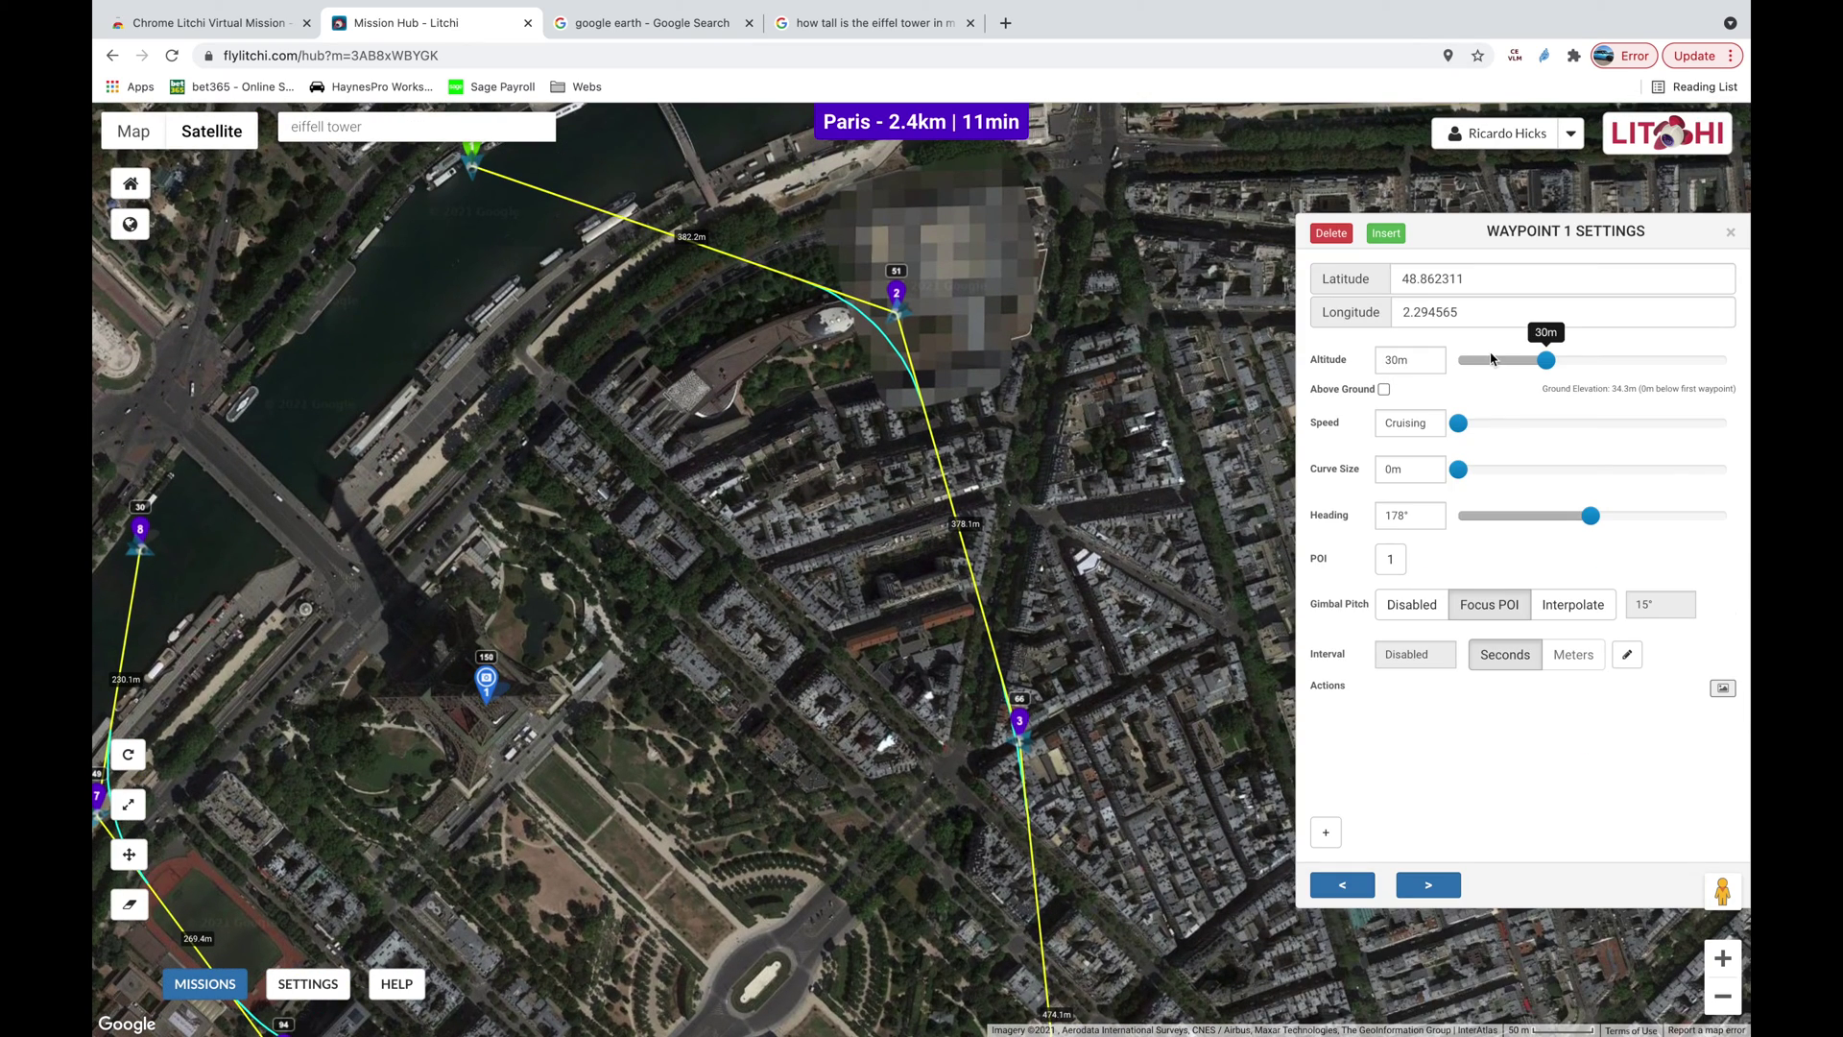
pyautogui.moveTo(1546, 360); pyautogui.dragTo(1560, 363)
# Step: Review the settings of waypoints 2 through 8 one after another
pyautogui.click(1437, 884)
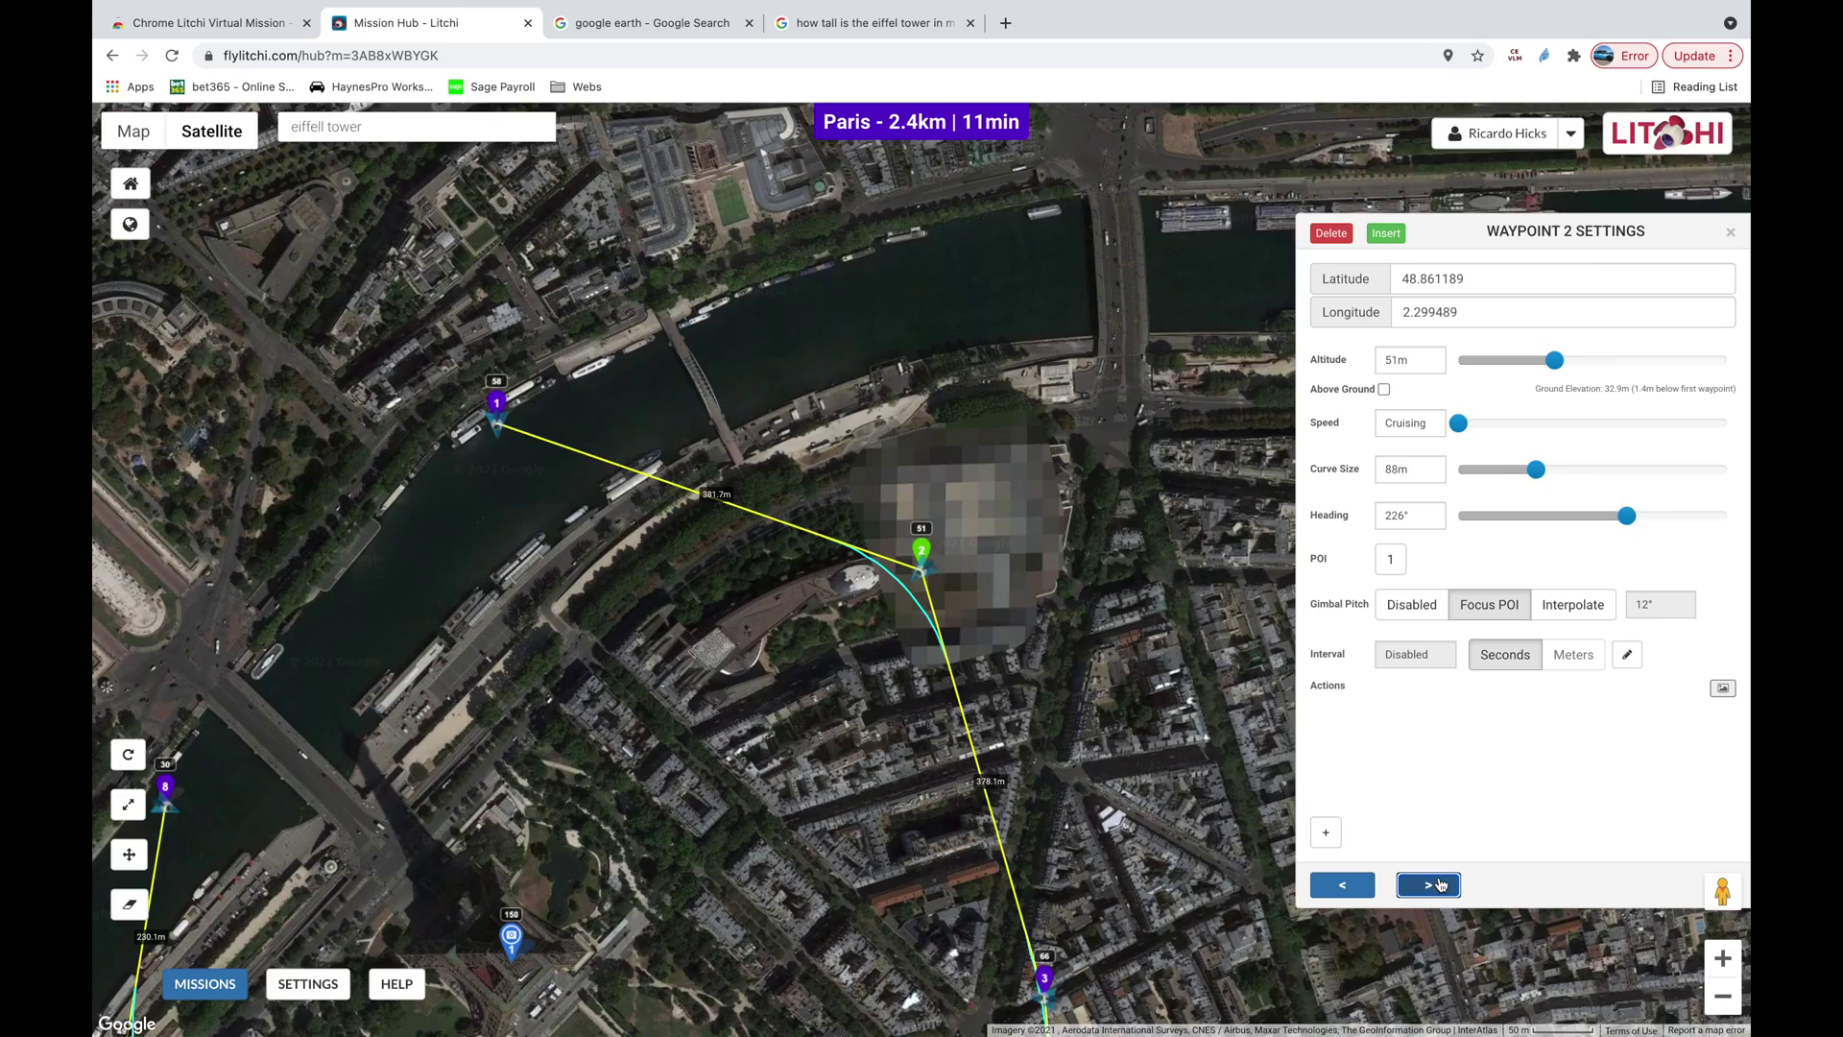
pyautogui.click(1437, 884)
pyautogui.click(1437, 884)
pyautogui.click(1437, 884)
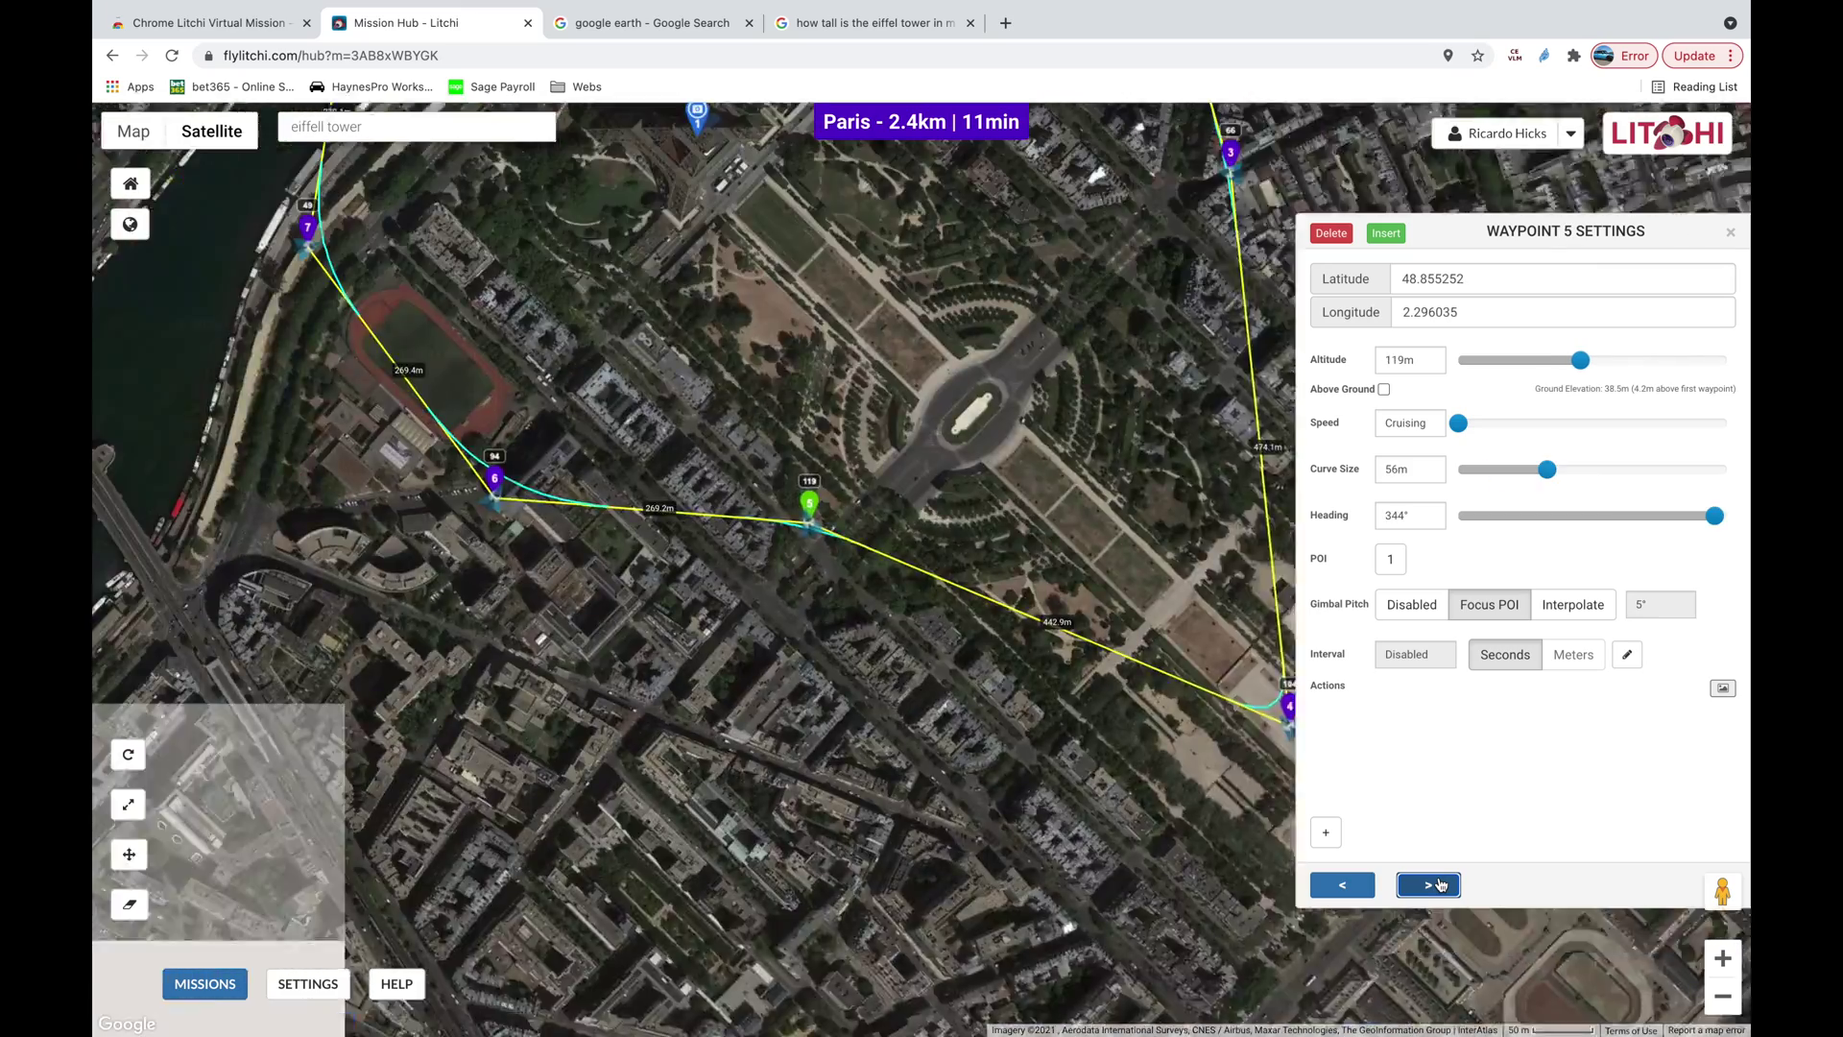
pyautogui.click(1437, 884)
pyautogui.click(1437, 884)
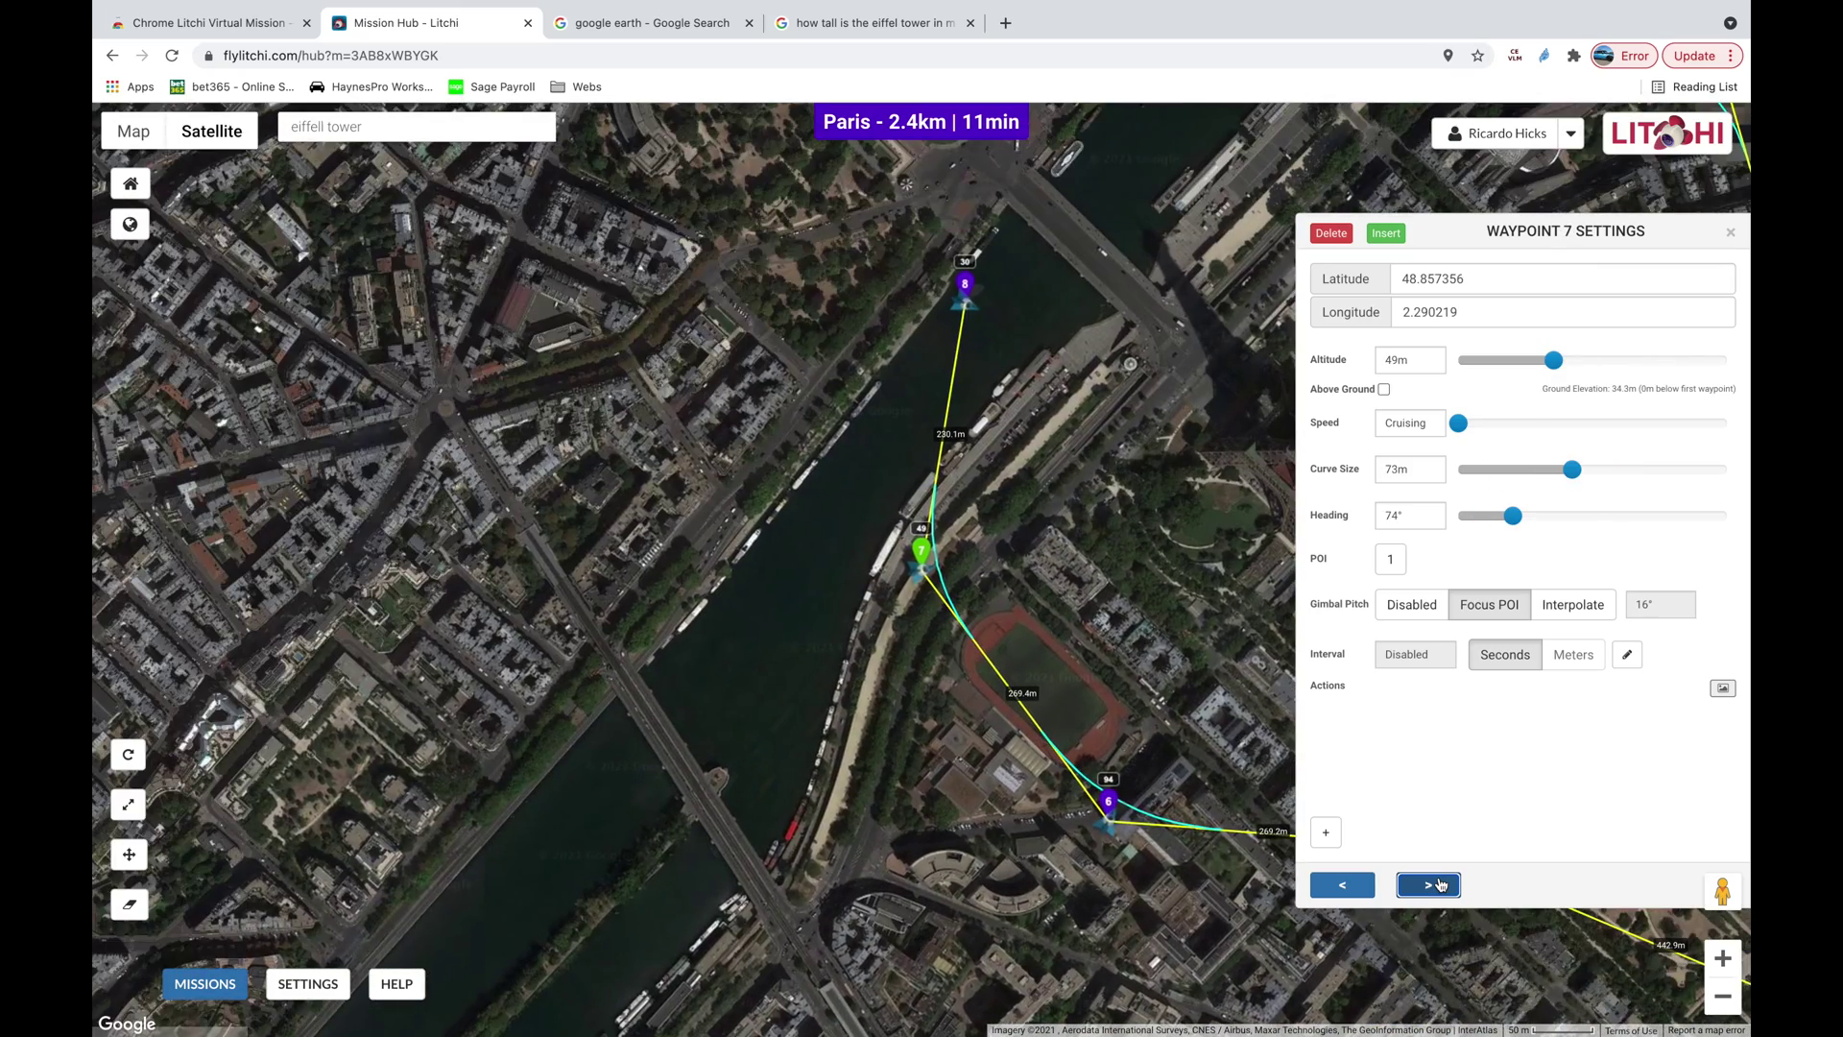
pyautogui.click(1437, 884)
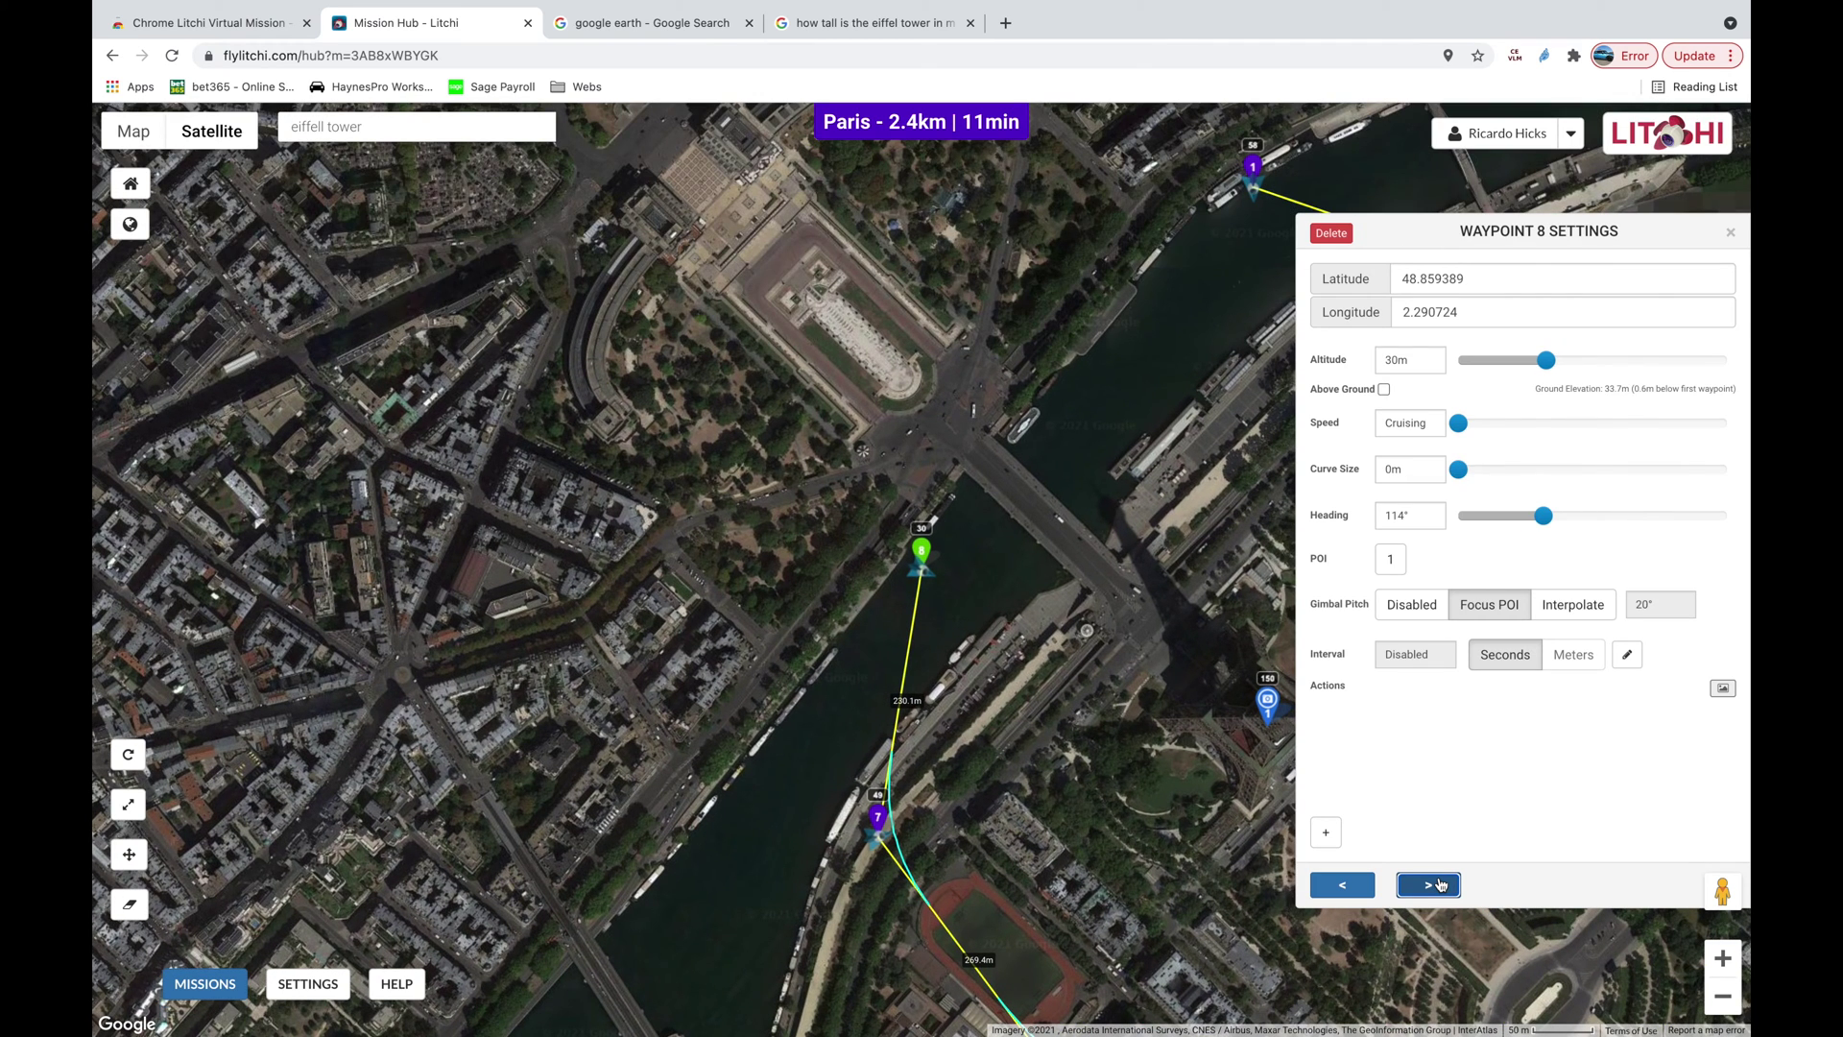
# Step: Save the updated Paris mission and export it as VLM
pyautogui.click(178, 989)
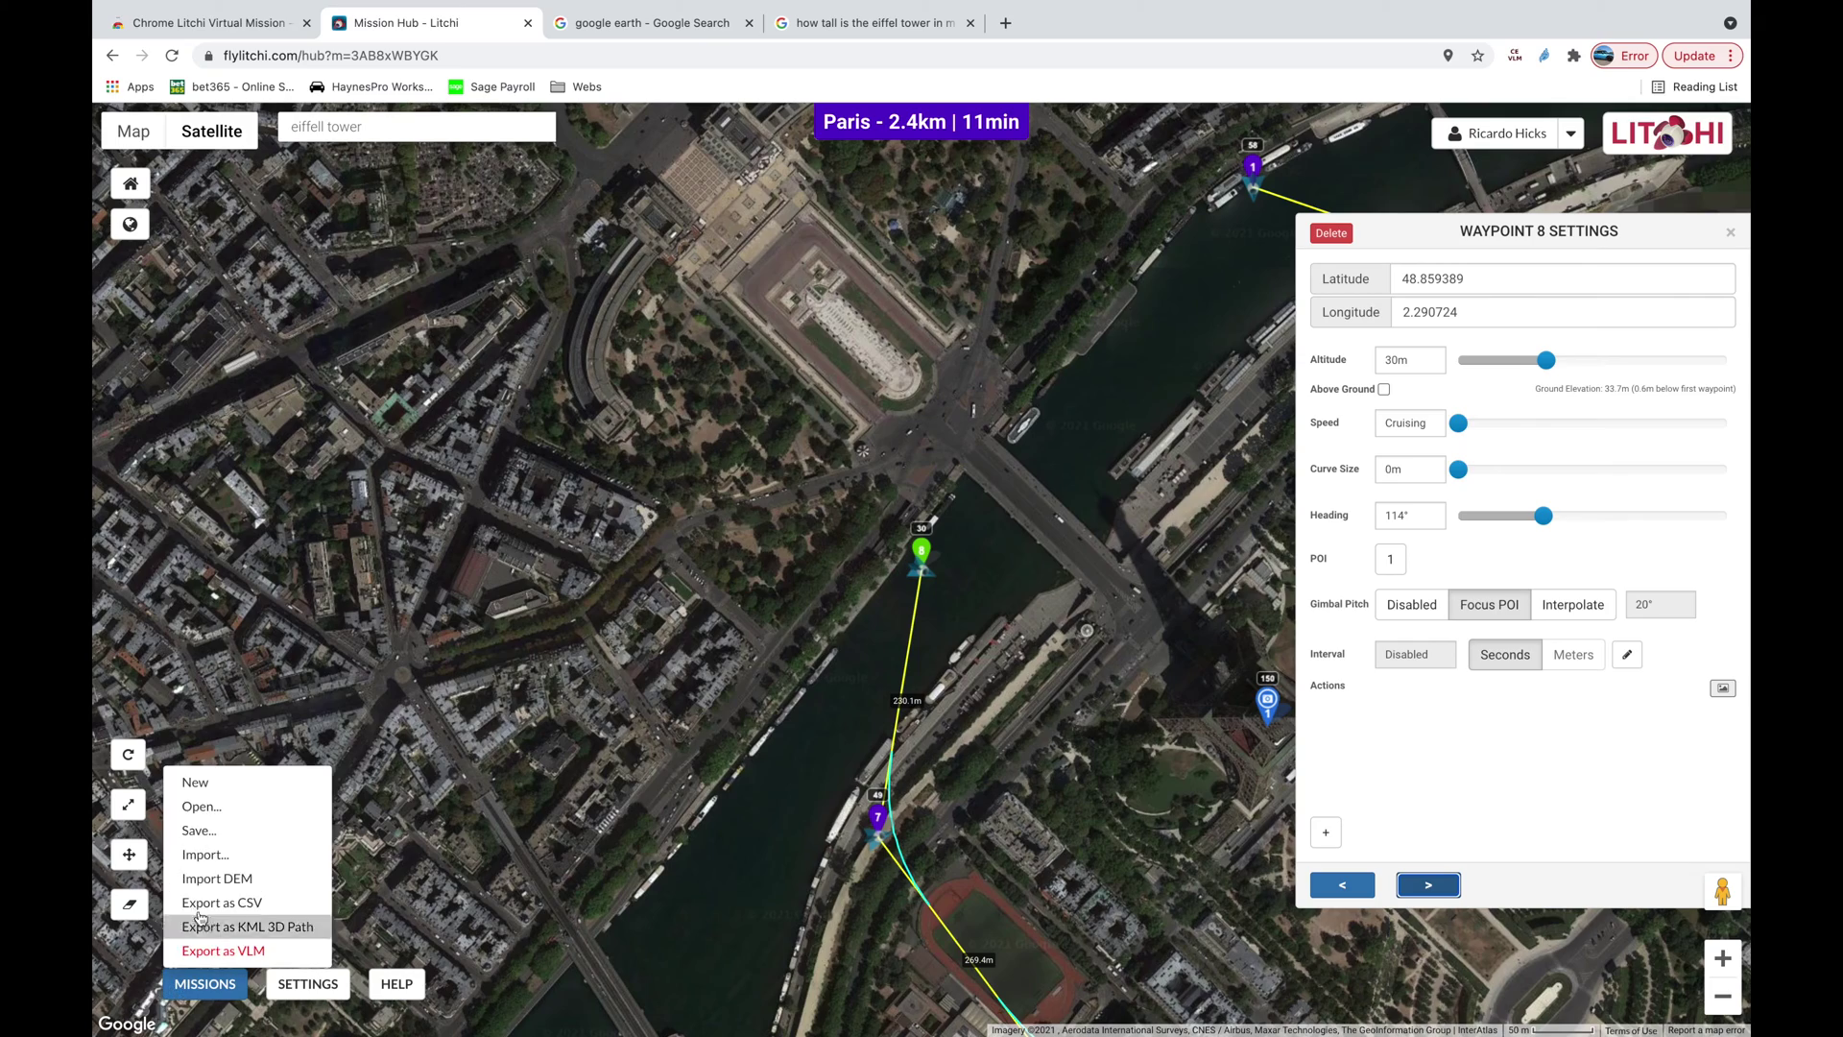
pyautogui.click(221, 835)
pyautogui.click(922, 720)
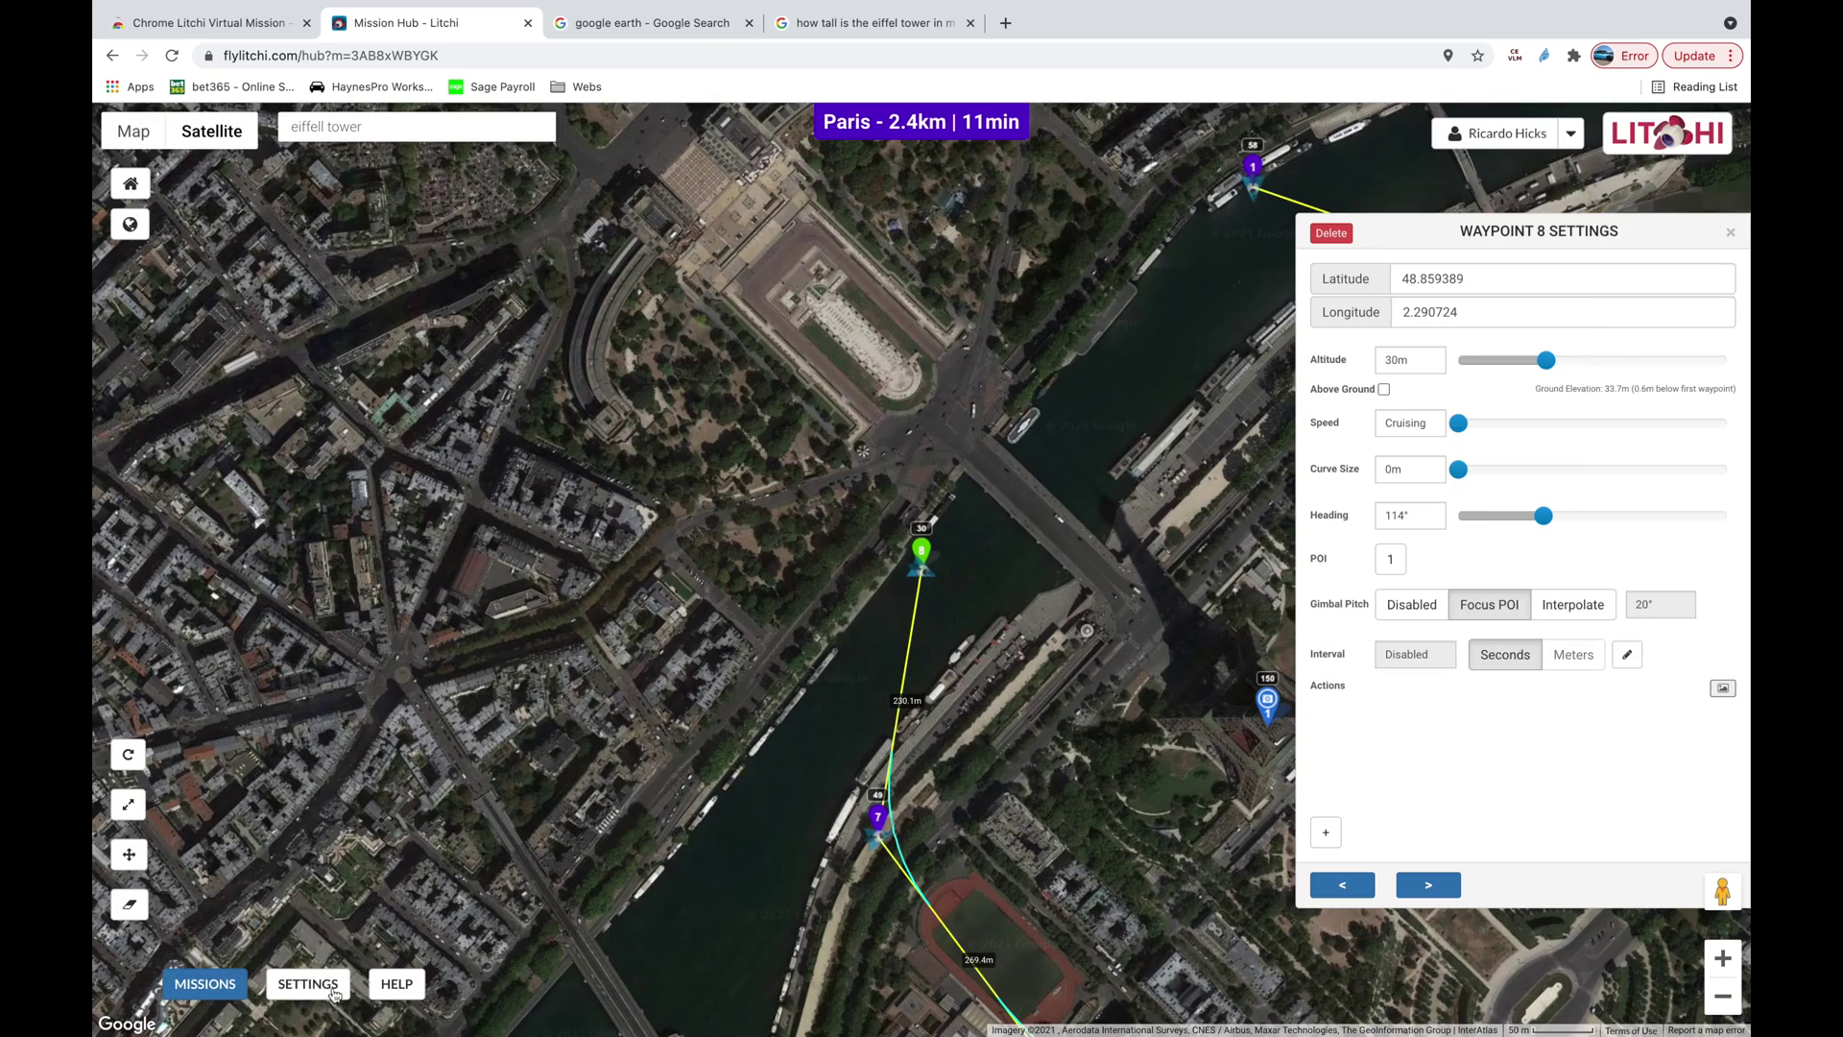
pyautogui.click(204, 984)
pyautogui.click(226, 950)
# Step: Switch to Google Earth Pro and play the Virtual Mission of the most recently exported Paris file
pyautogui.moveTo(984, 1017)
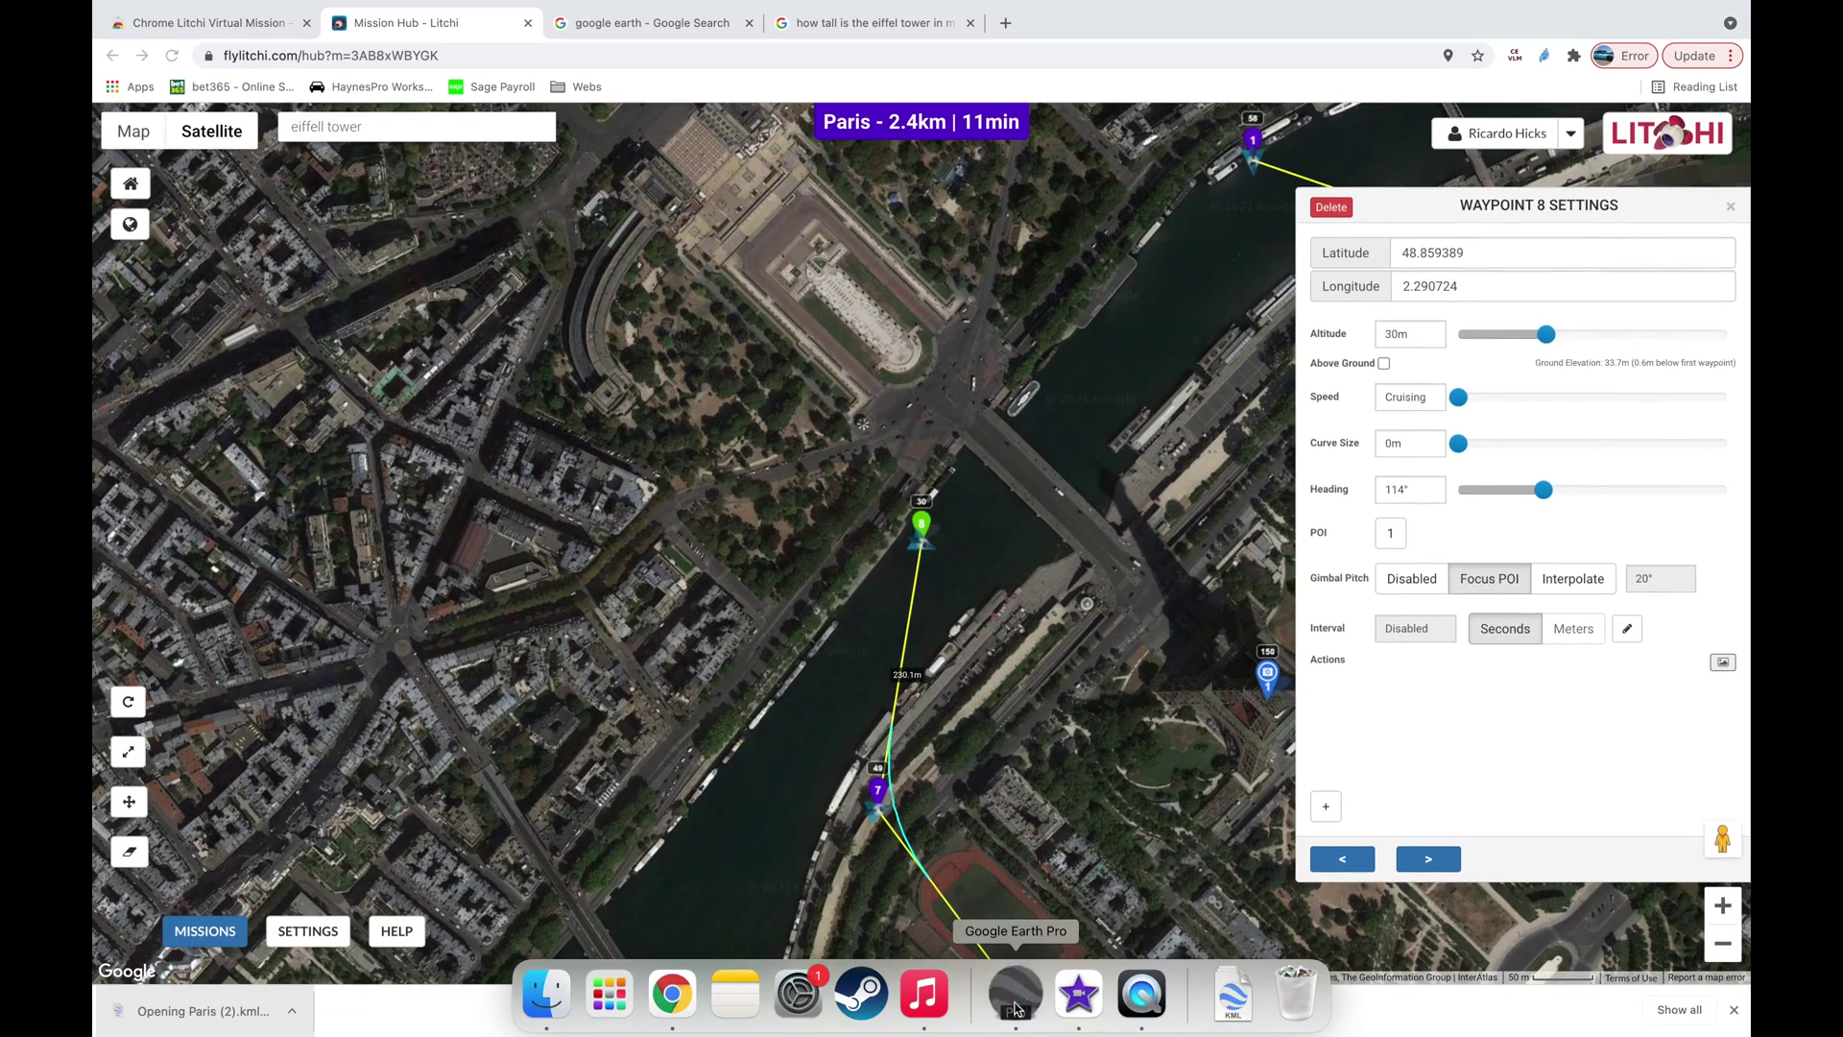
pyautogui.click(1016, 998)
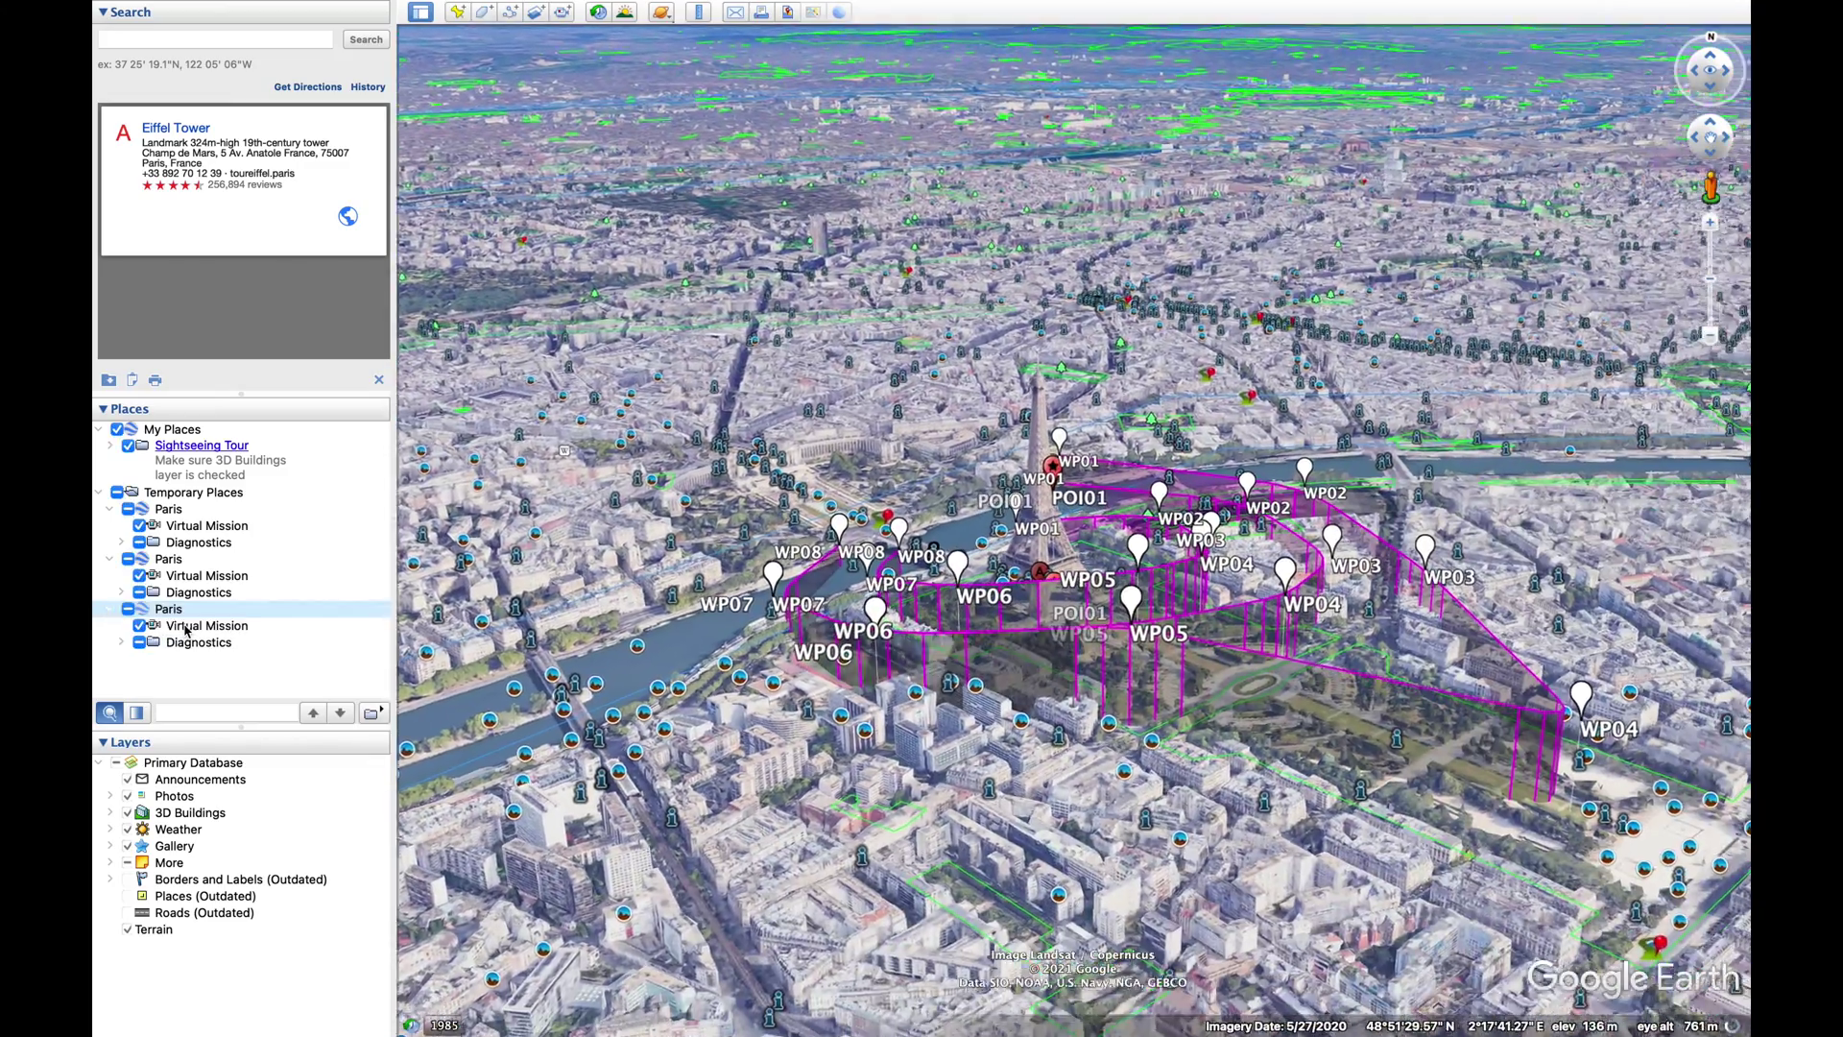
pyautogui.doubleClick(184, 626)
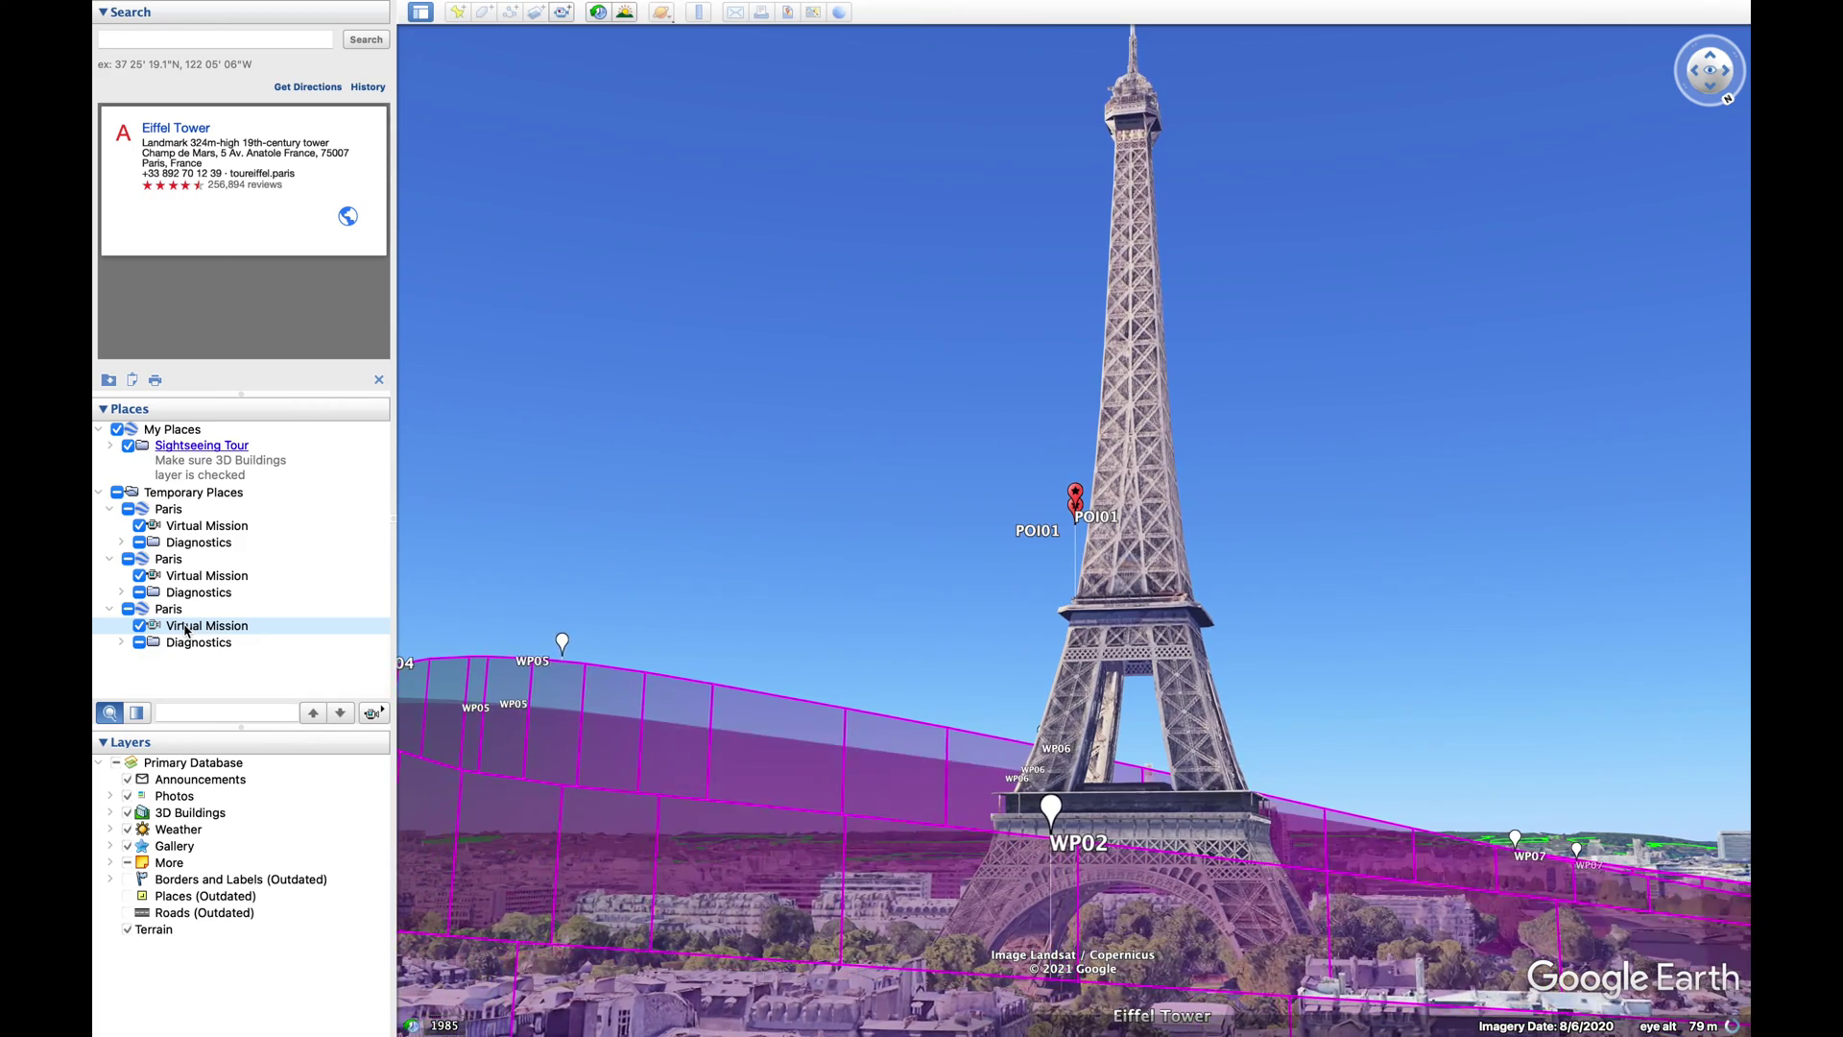
# Step: Switch back to the Litchi Mission Hub and set the mission's finish action to RTH
pyautogui.moveTo(199, 1033)
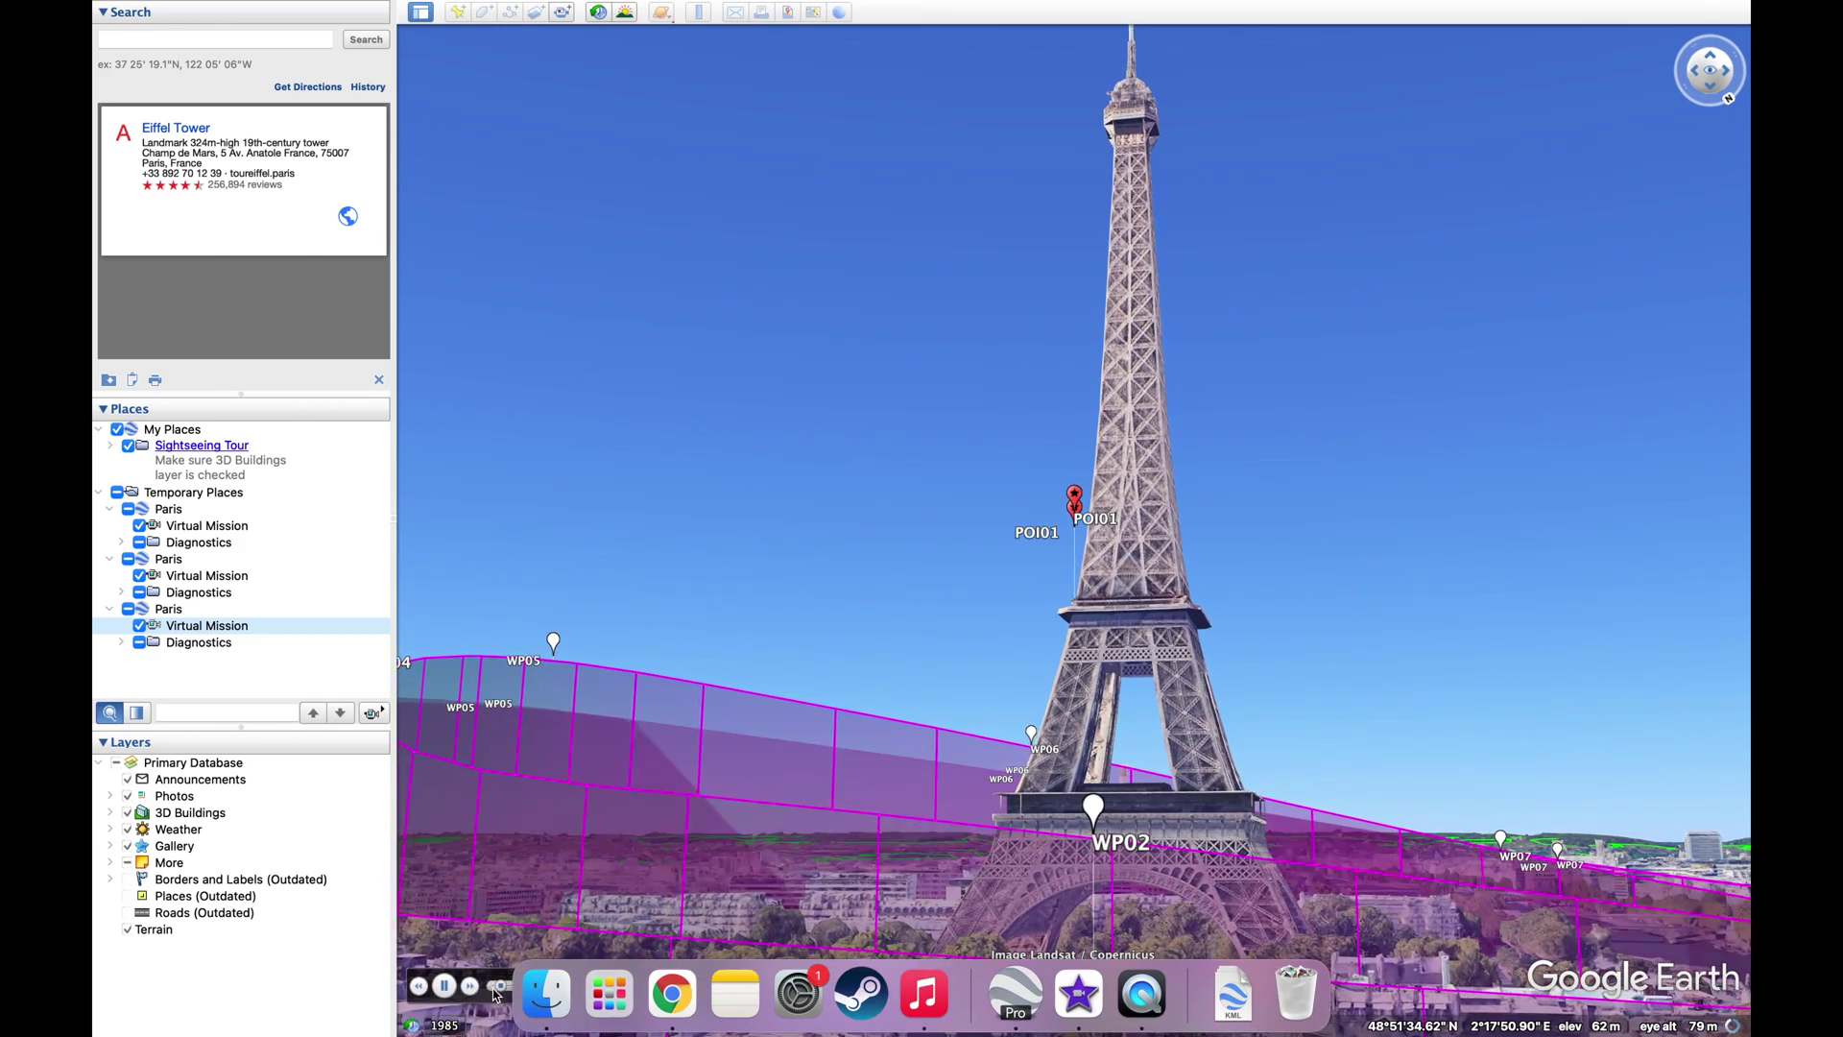
pyautogui.click(672, 994)
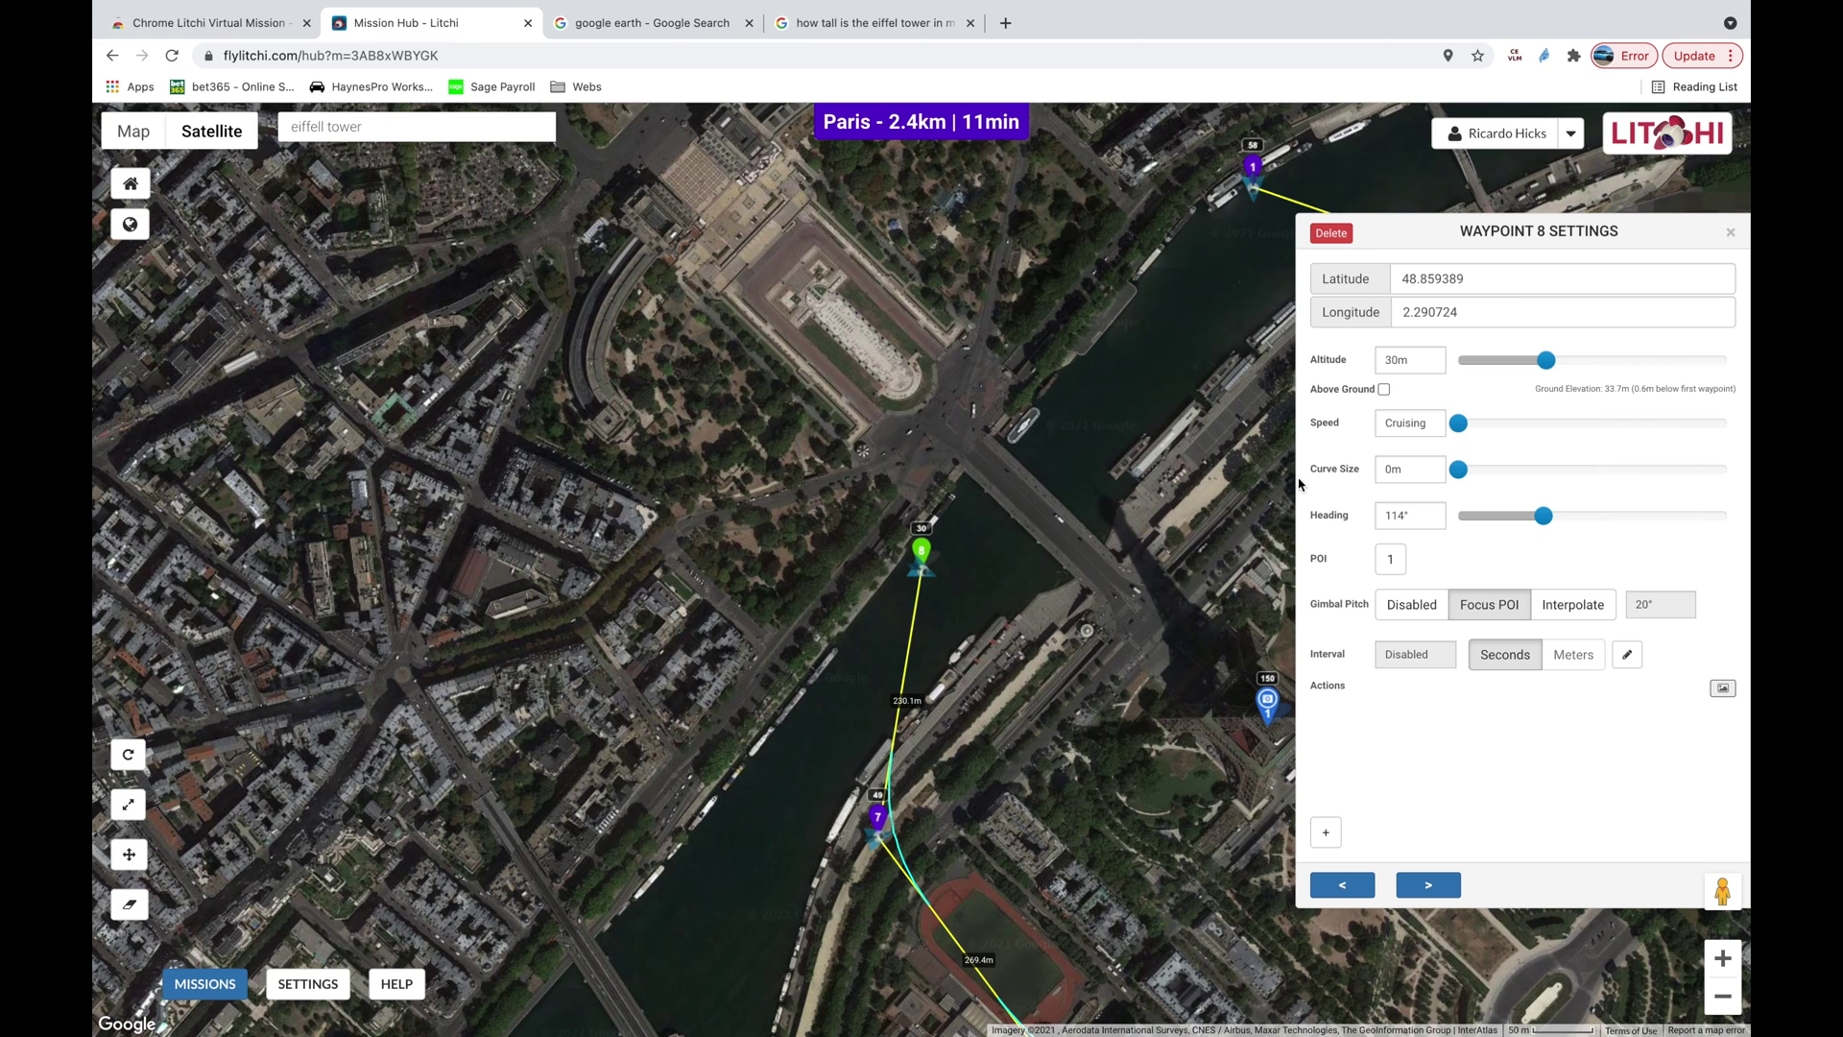
pyautogui.click(308, 984)
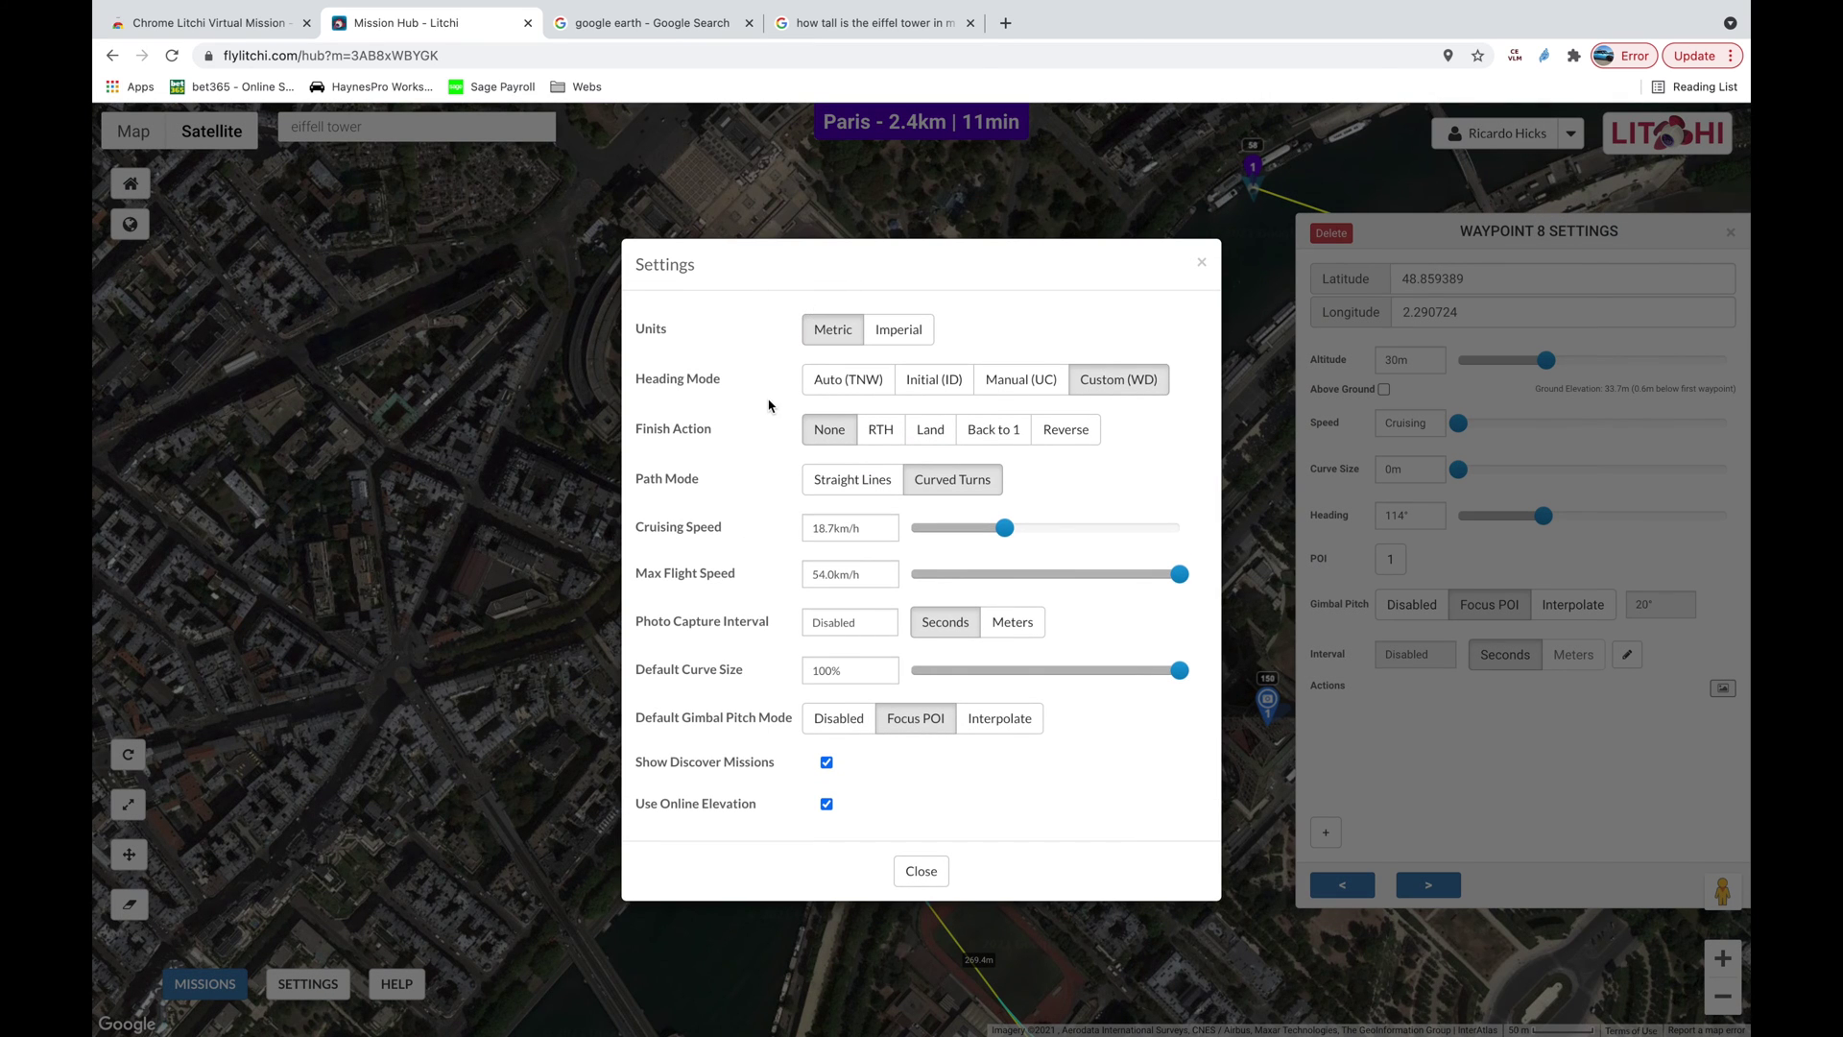
pyautogui.moveTo(1006, 530)
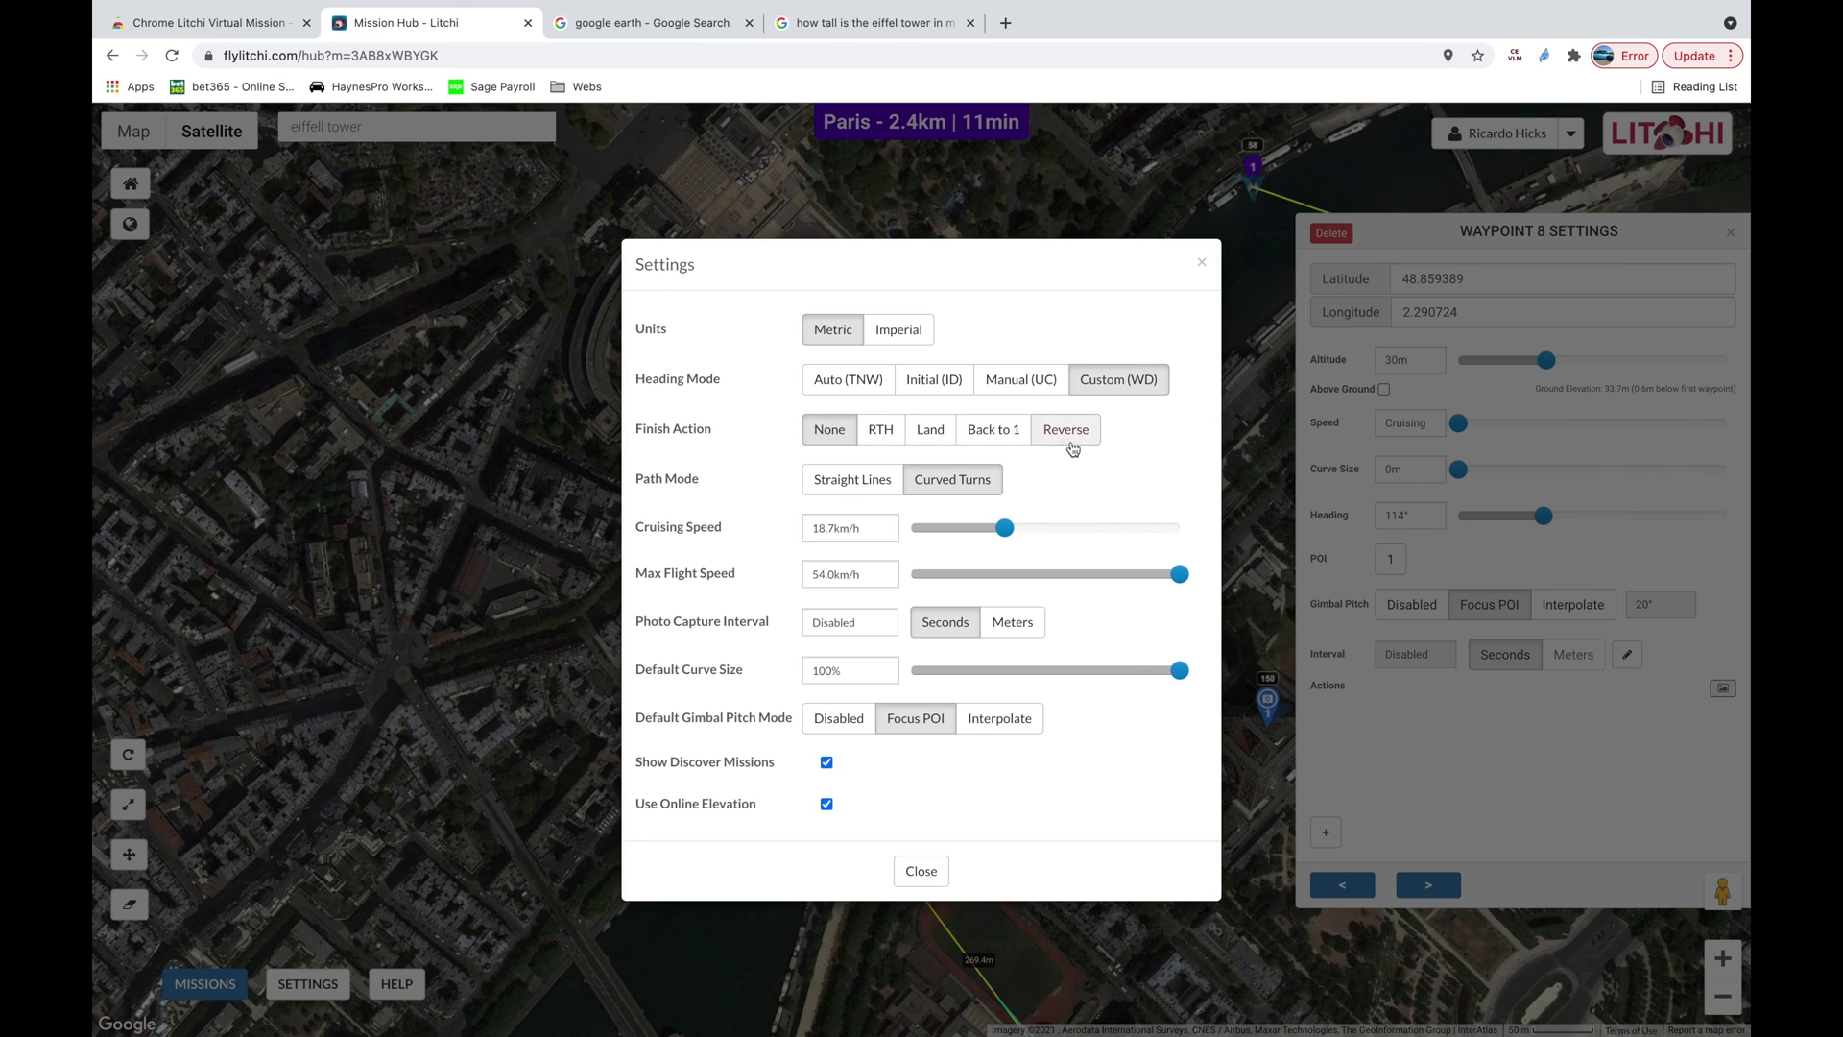
pyautogui.click(889, 436)
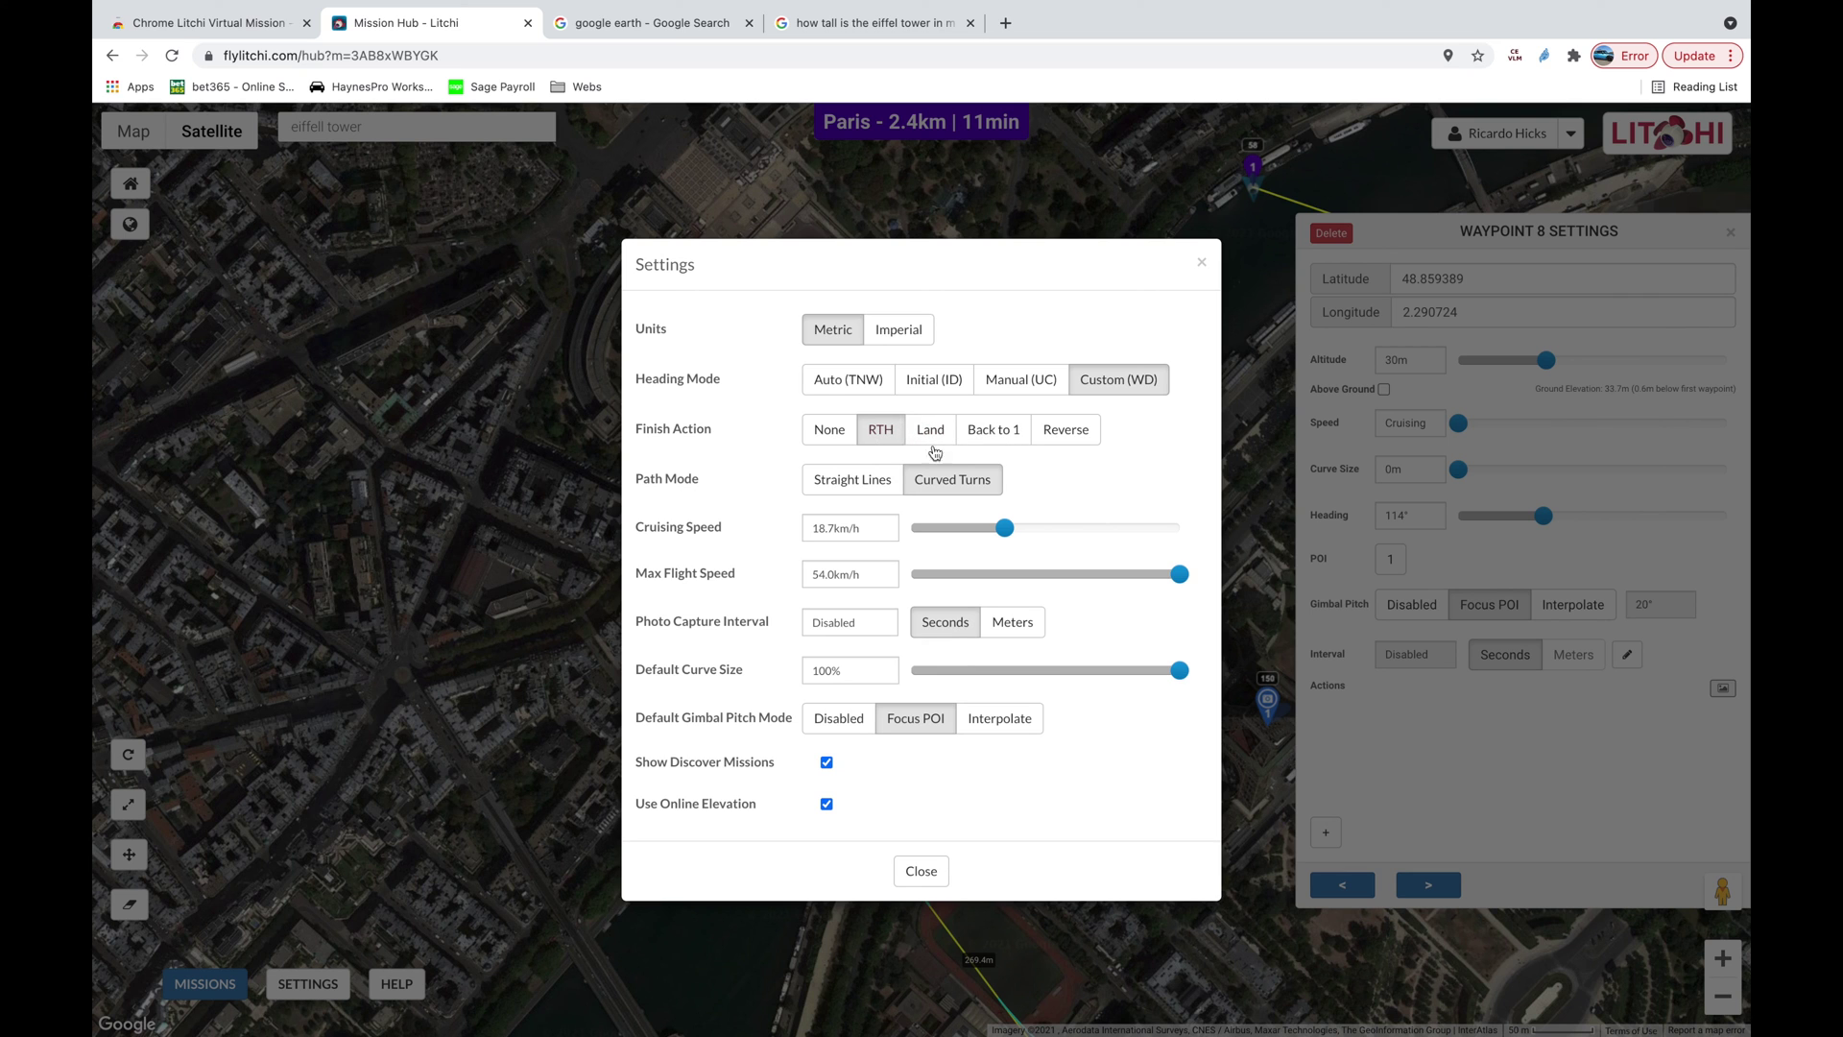
pyautogui.click(924, 870)
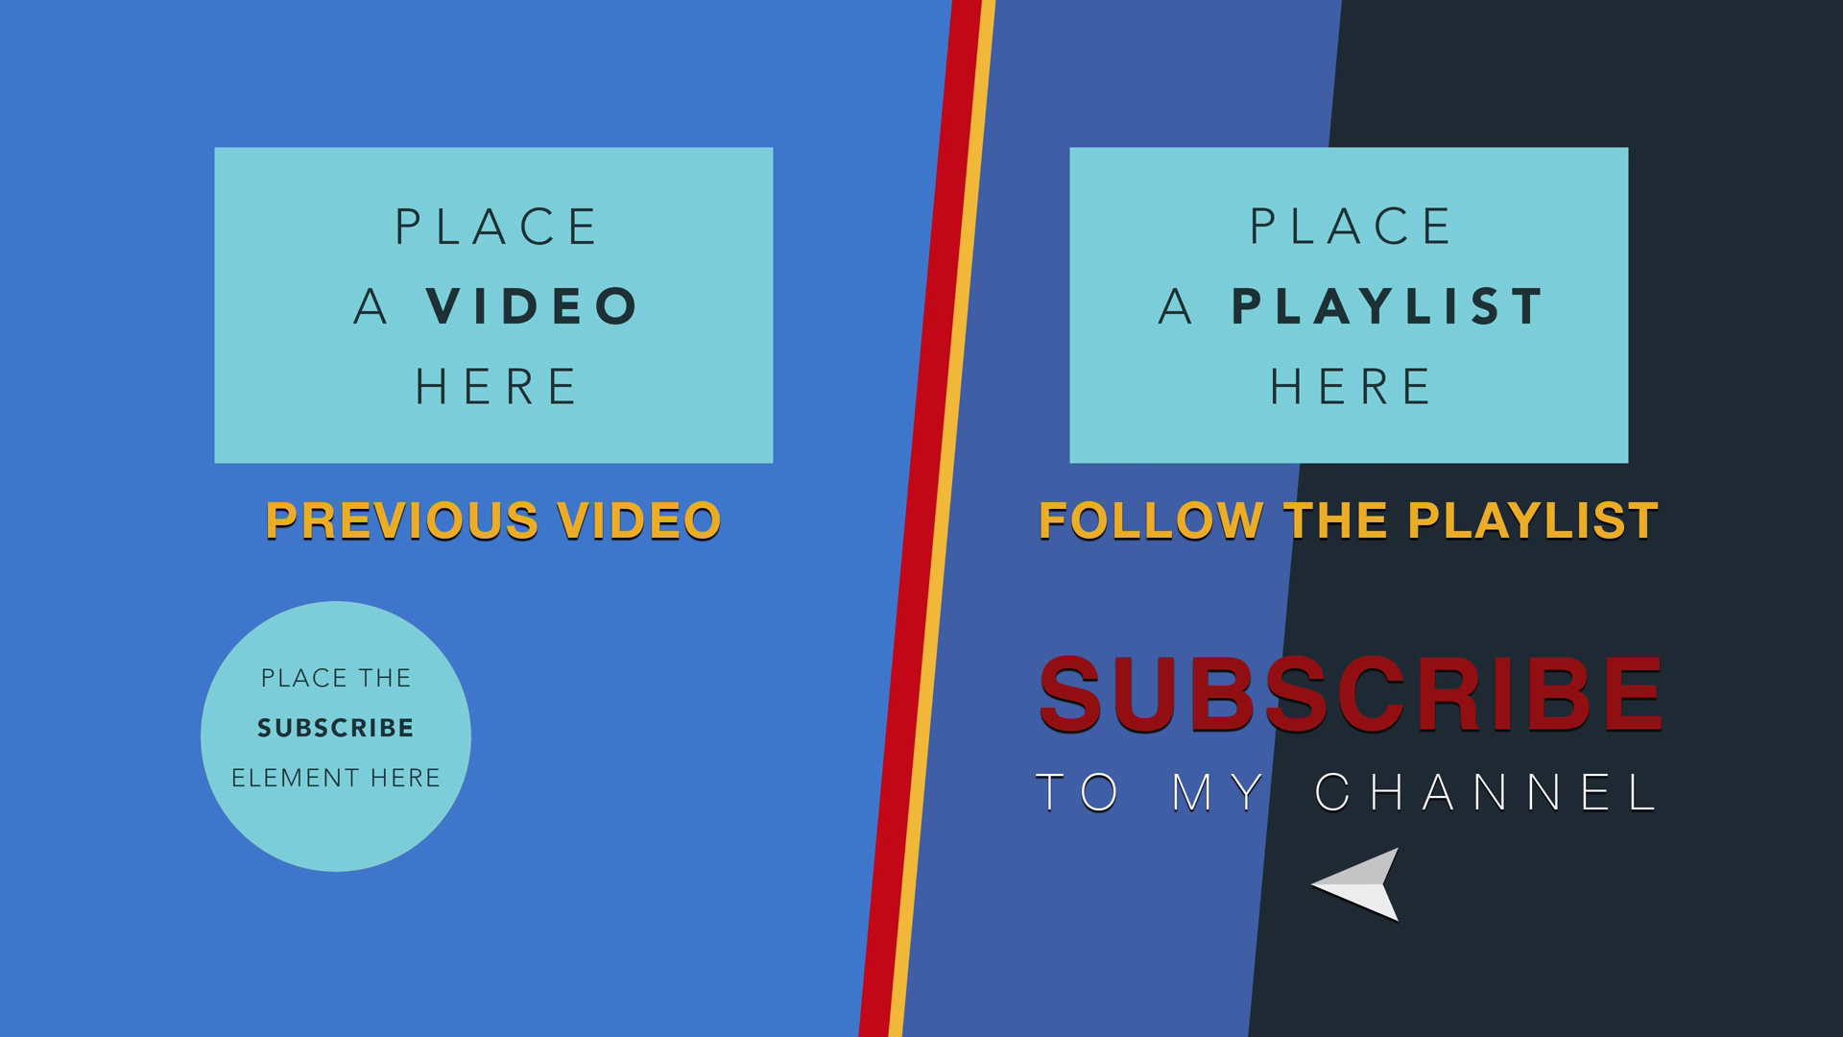